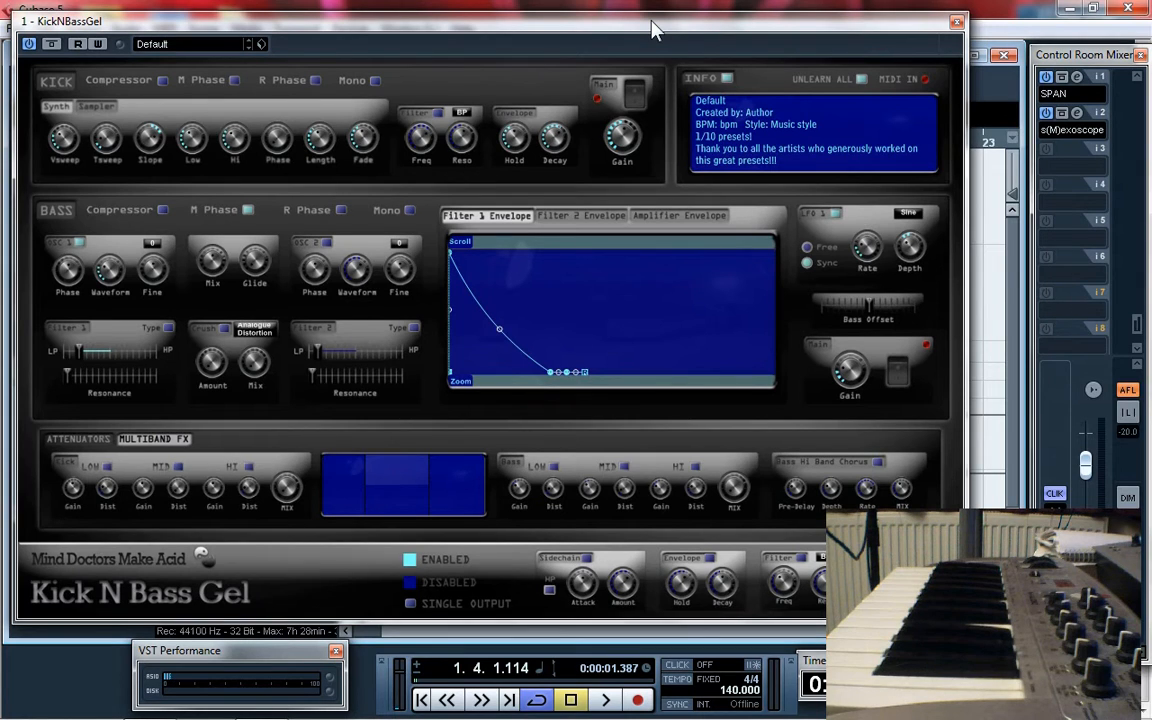
View the kick's Sampler page, open its wave file browser, cancel it and return to the Synth page.
left_click_drag(622, 18, 628, 10)
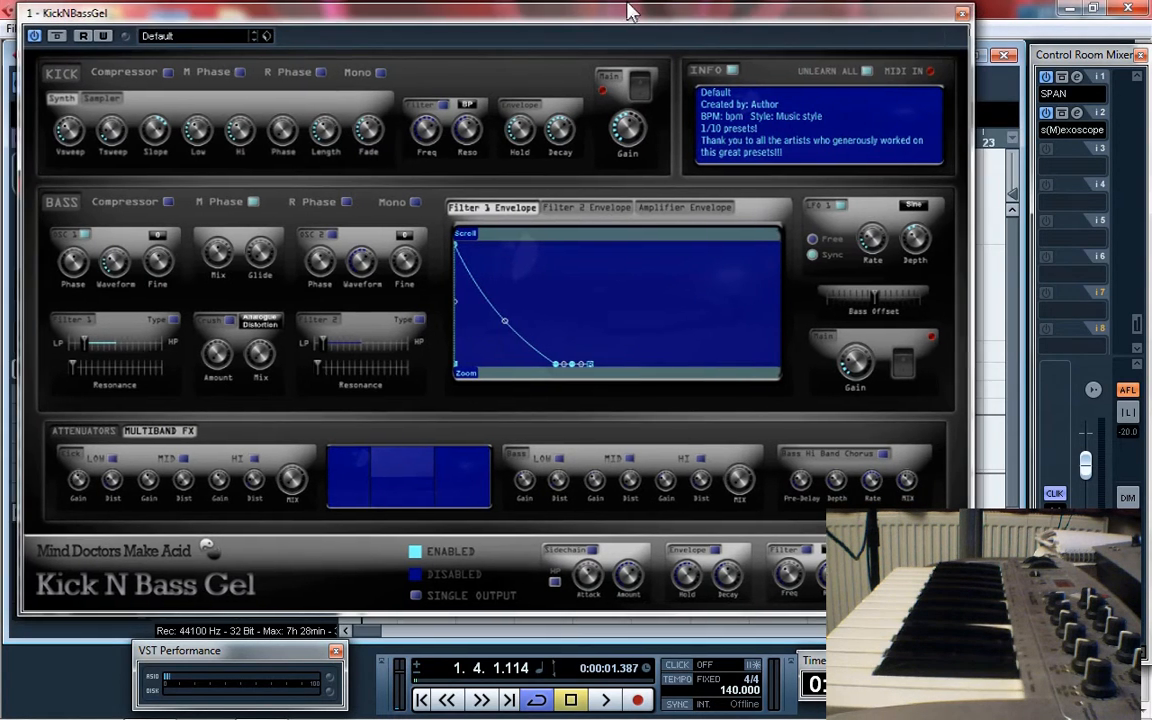
left_click(92, 102)
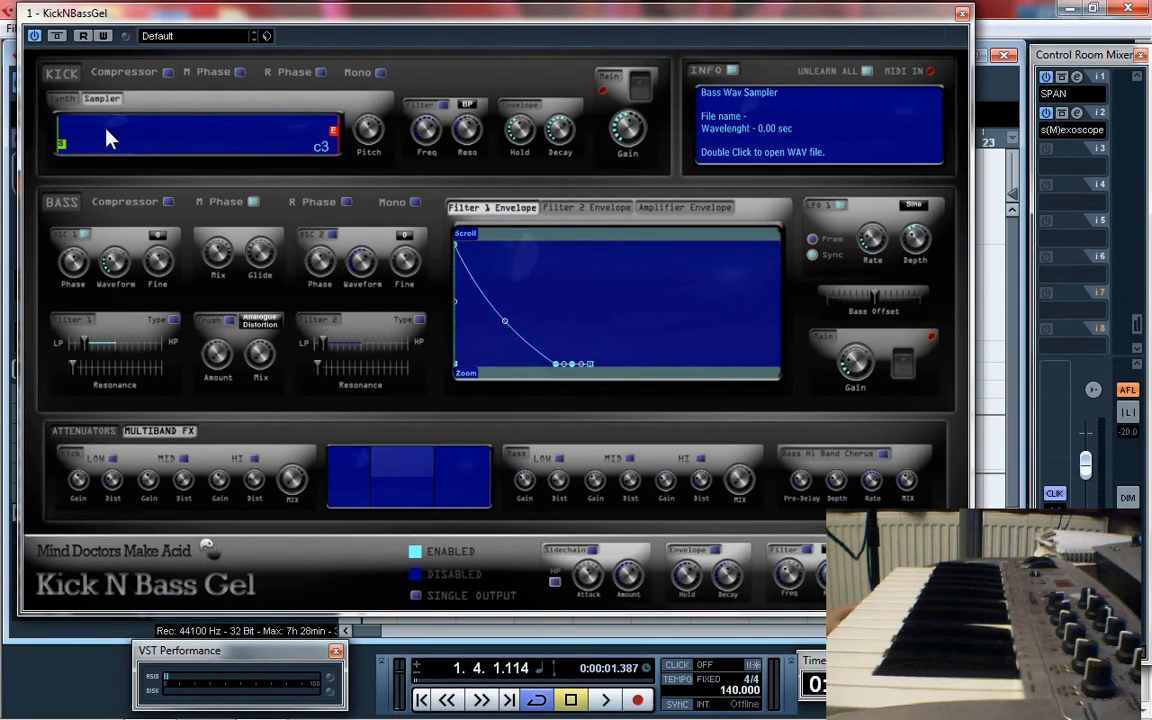
double_click(106, 131)
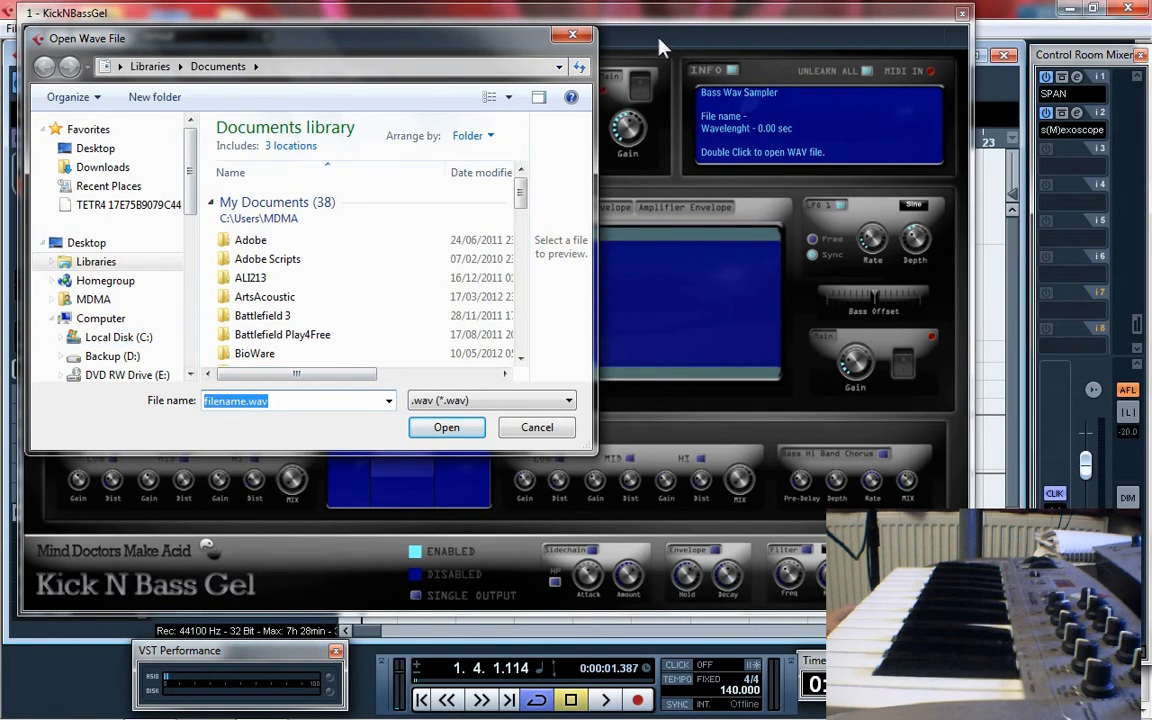
left_click(566, 37)
left_click(56, 97)
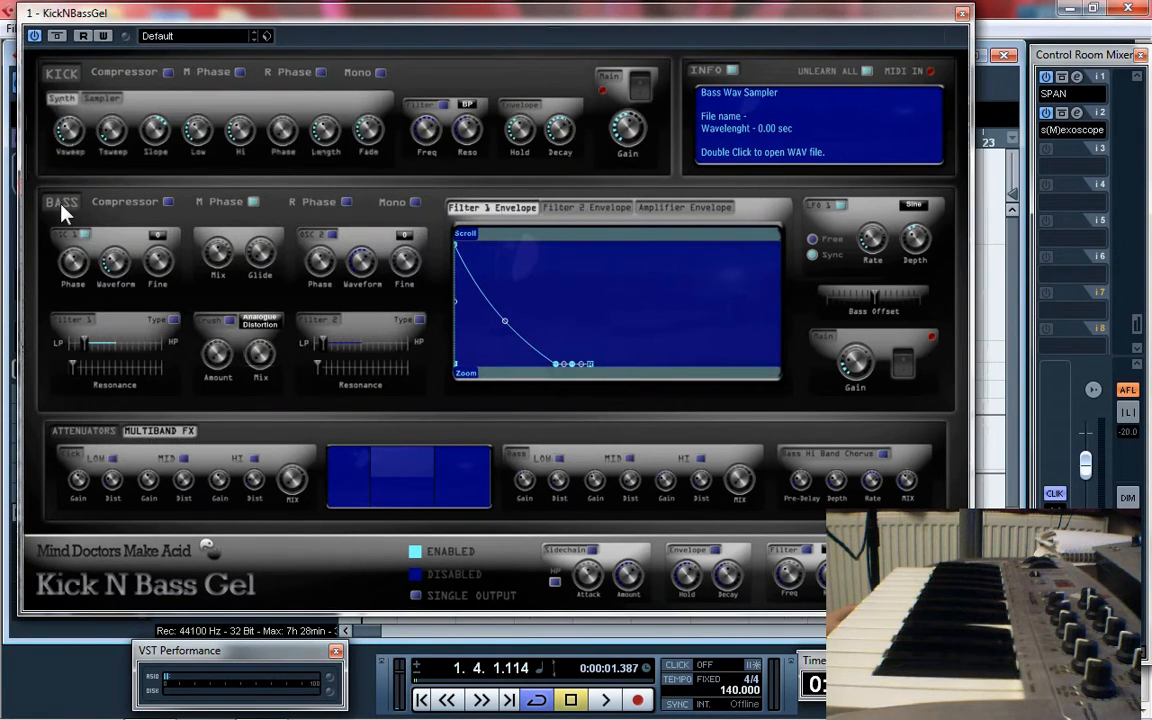
Vary the kick's Vsweep between 7 % and 67 % while playing notes.
mouse_move(66, 140)
left_click_drag(196, 16, 230, 35)
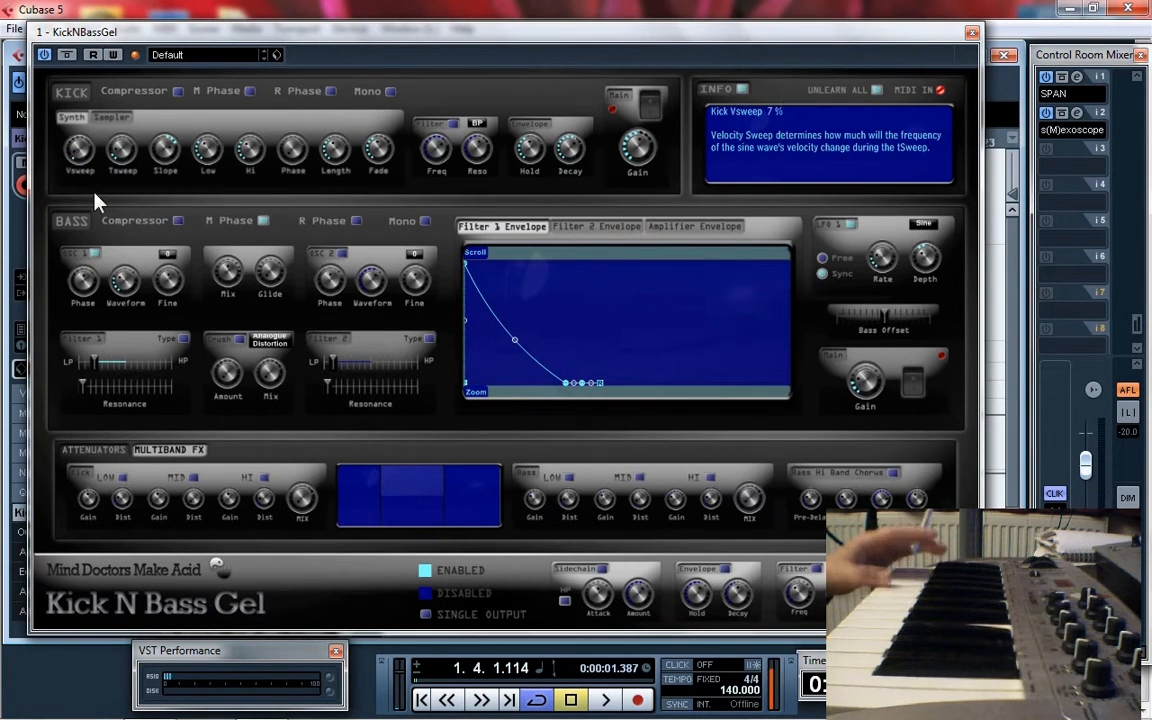
left_click_drag(95, 200, 79, 68)
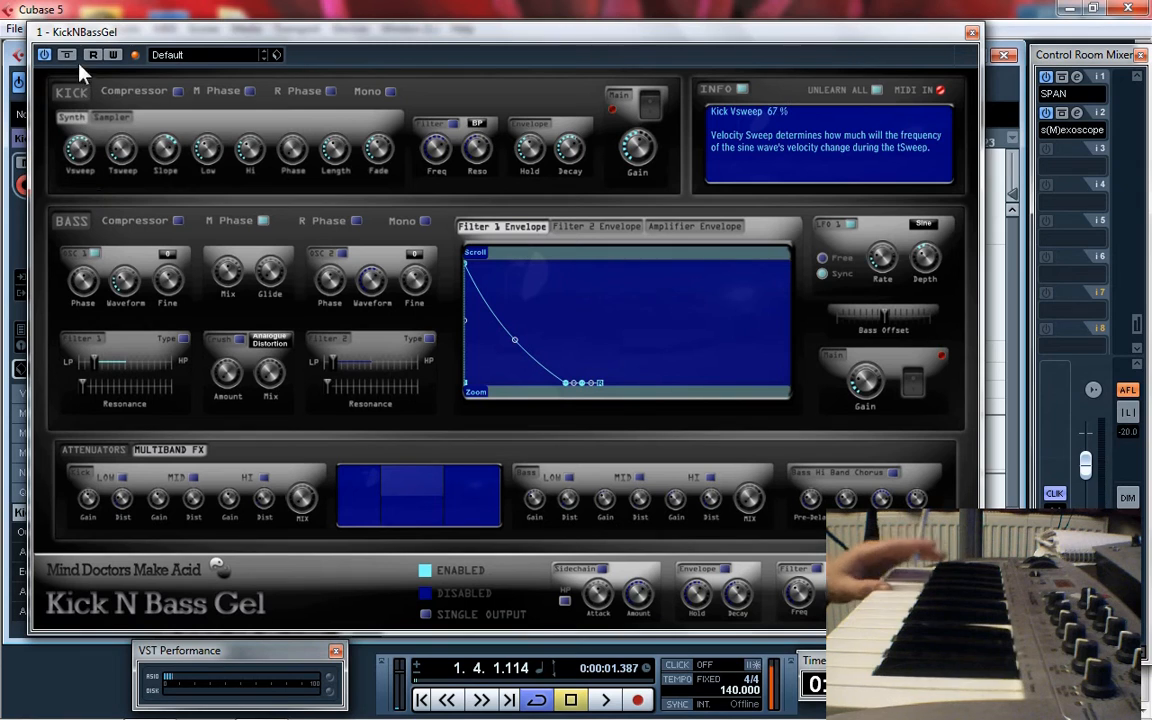
left_click_drag(80, 14, 101, 114)
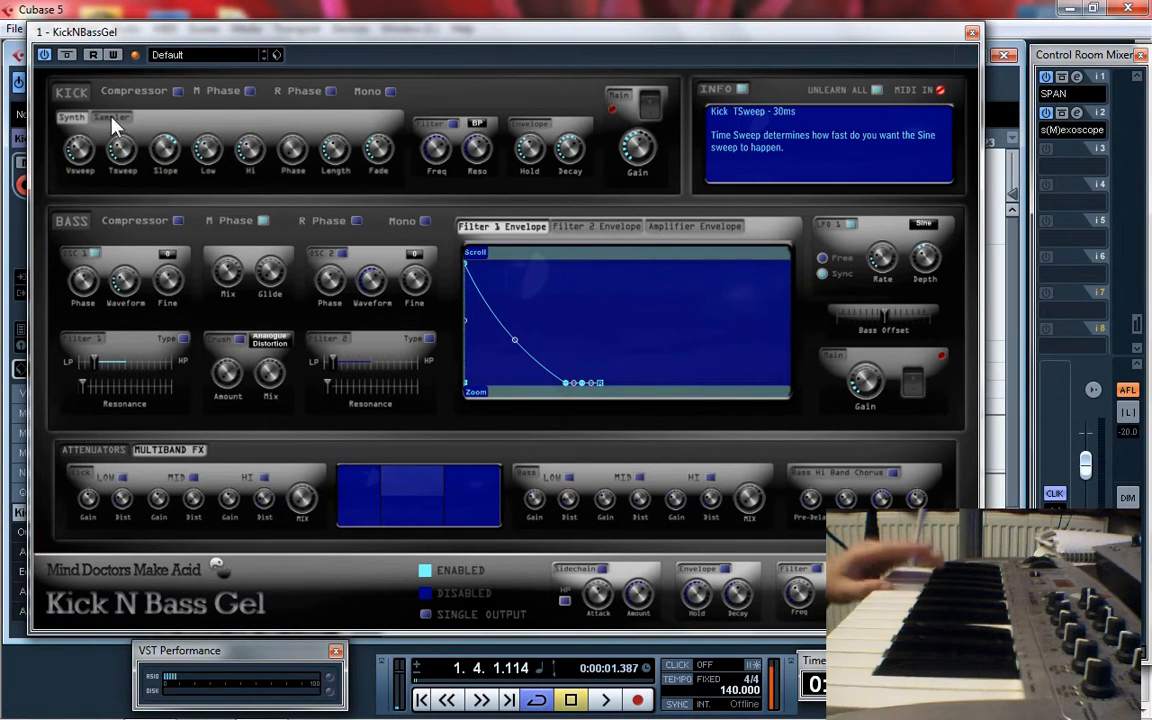
Adjust the kick's Tsweep to about 36 ms and change the bend of its Slope.
left_click_drag(65, 145, 68, 100)
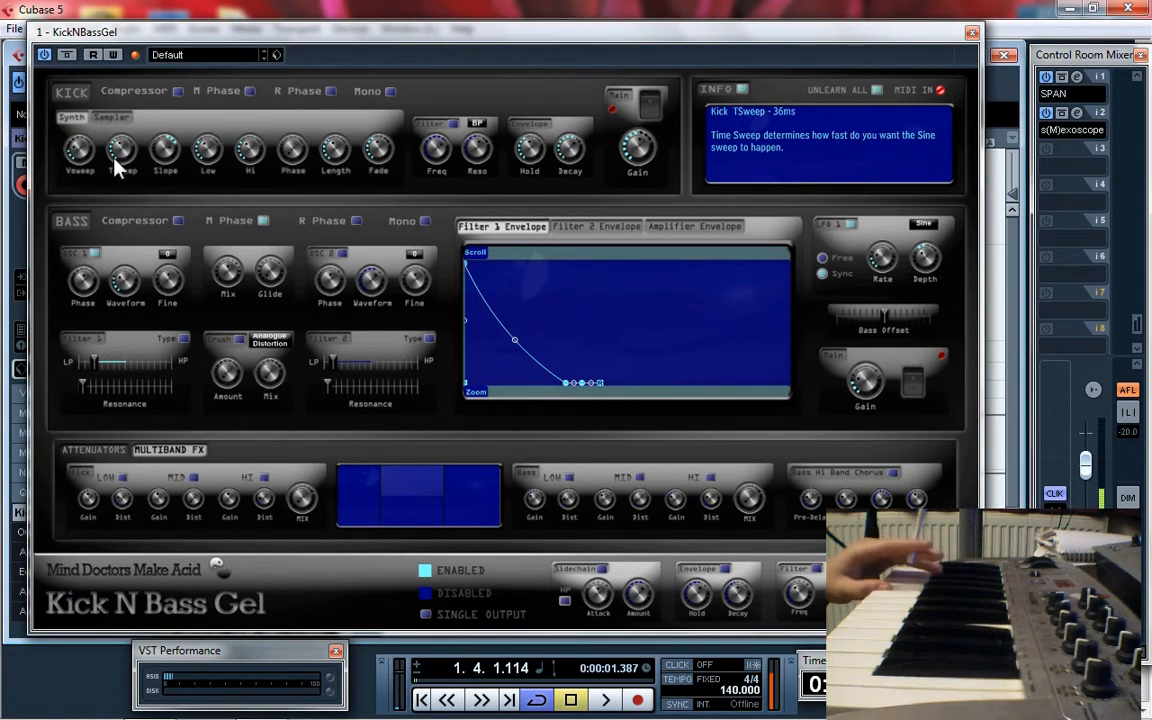
left_click_drag(121, 148, 120, 172)
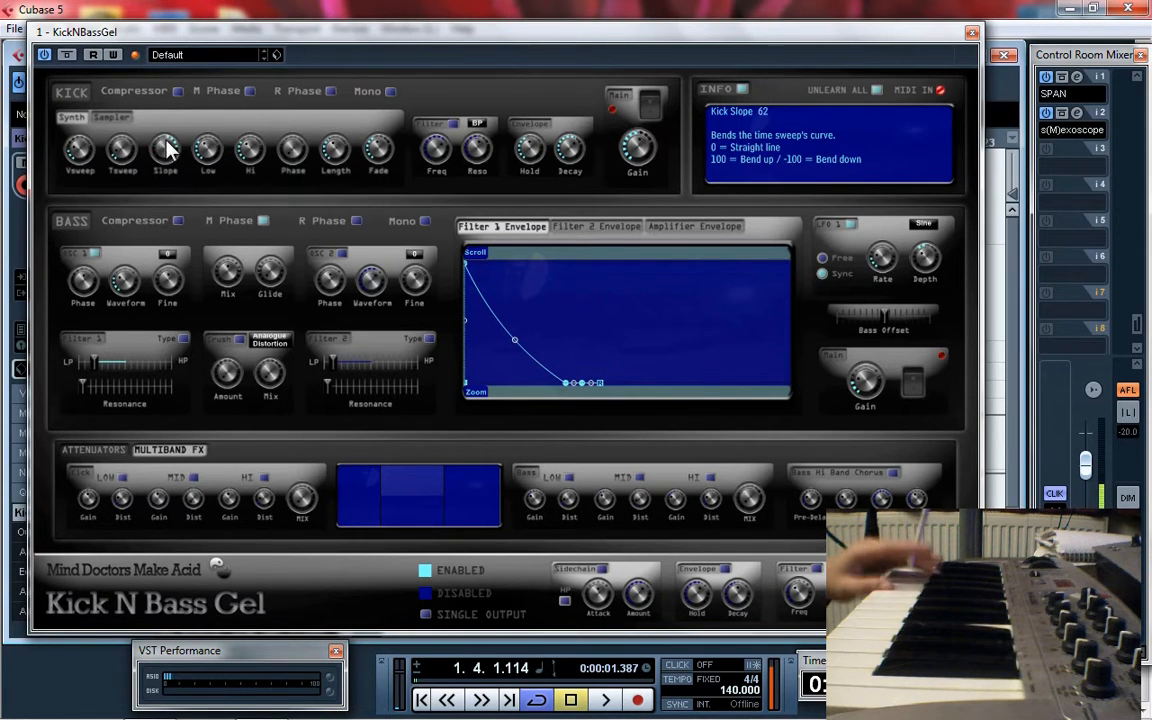
left_click_drag(160, 125, 167, 150)
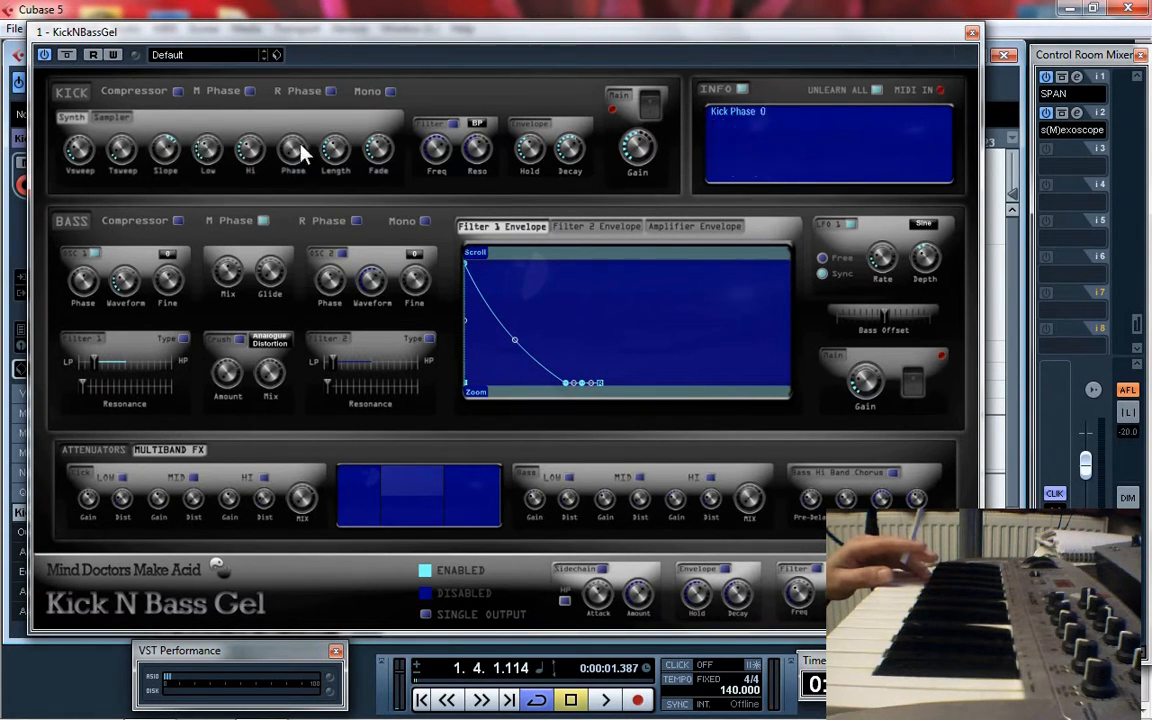
Open the SPAN analyser from the first control room insert and arrange it above the KickNBassGel window so both are visible.
left_click(1078, 78)
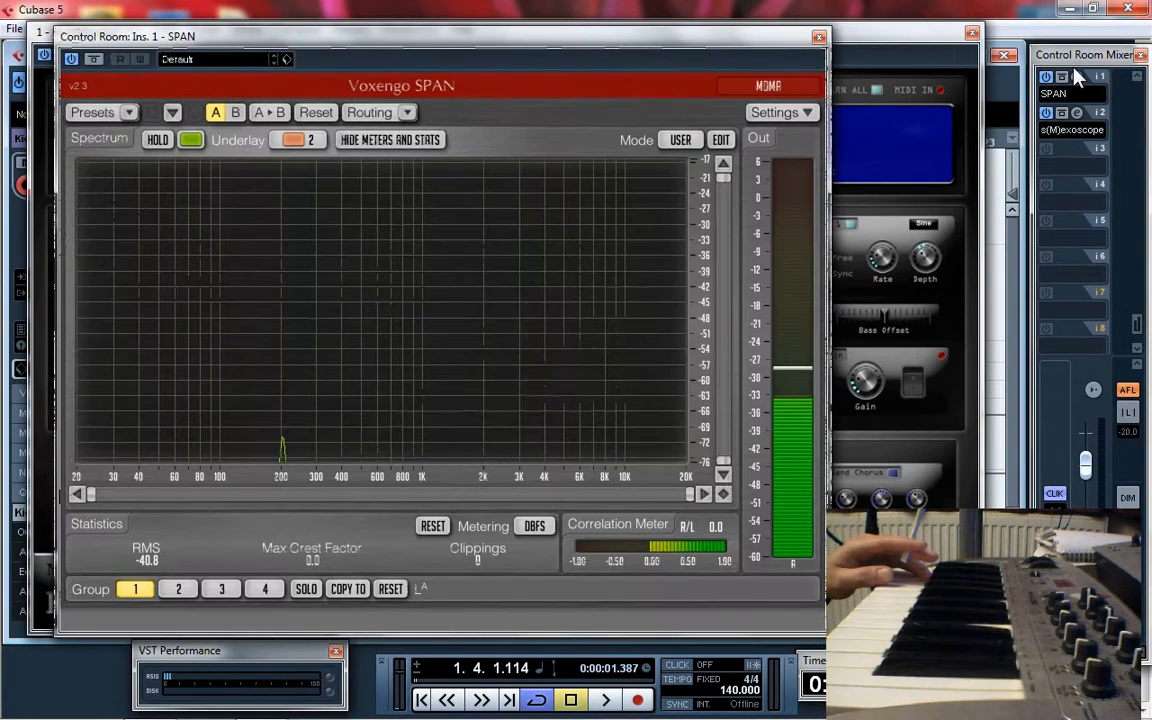
left_click_drag(514, 41, 986, 75)
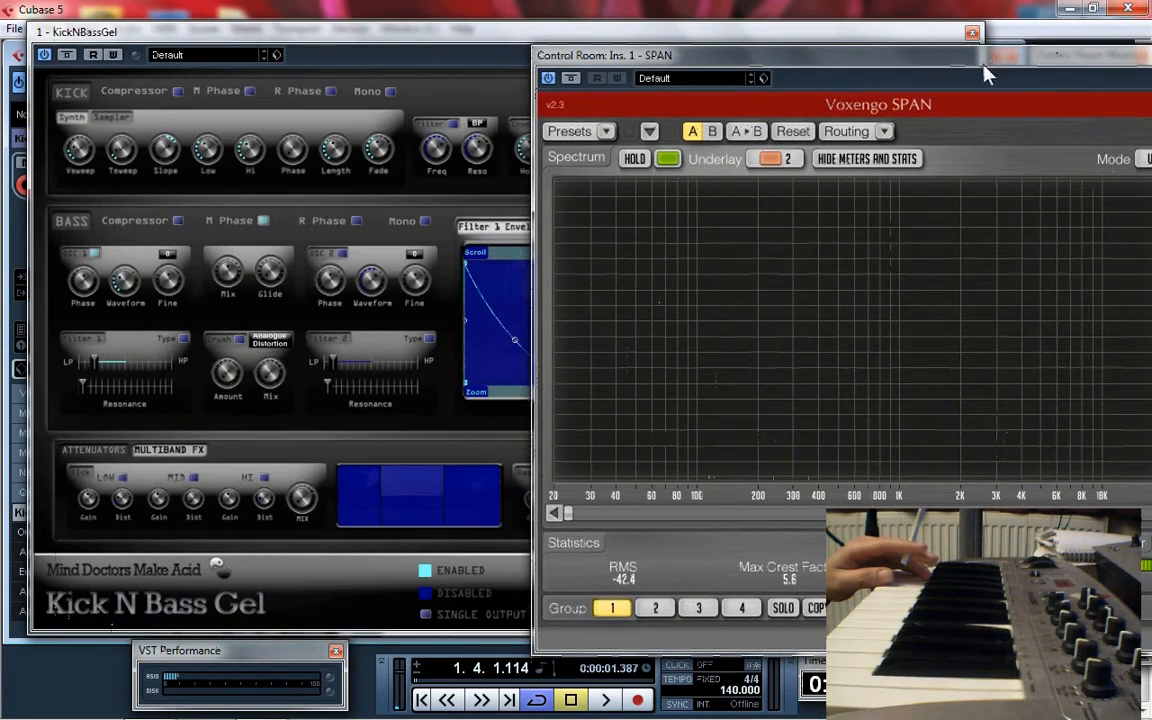
left_click(205, 150)
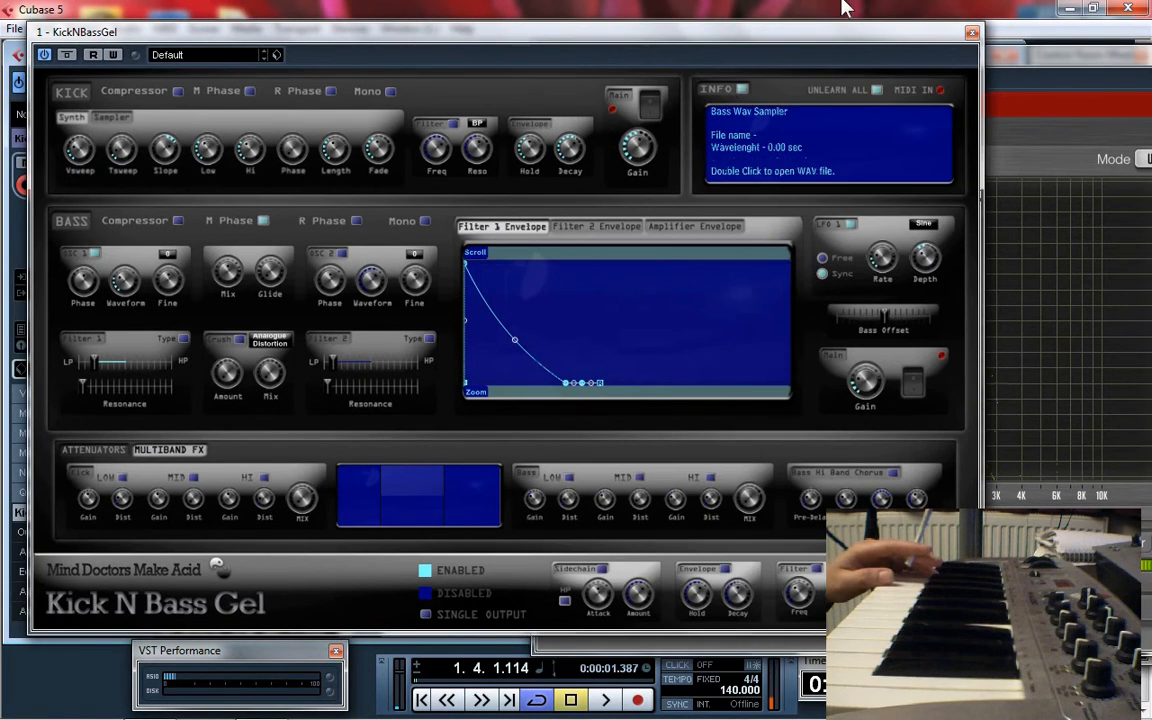
left_click_drag(735, 32, 997, 479)
mouse_move(870, 57)
left_mouse_down()
mouse_move(500, 5)
mouse_move(413, 11)
mouse_move(413, 21)
left_mouse_up()
left_click_drag(855, 481, 558, 478)
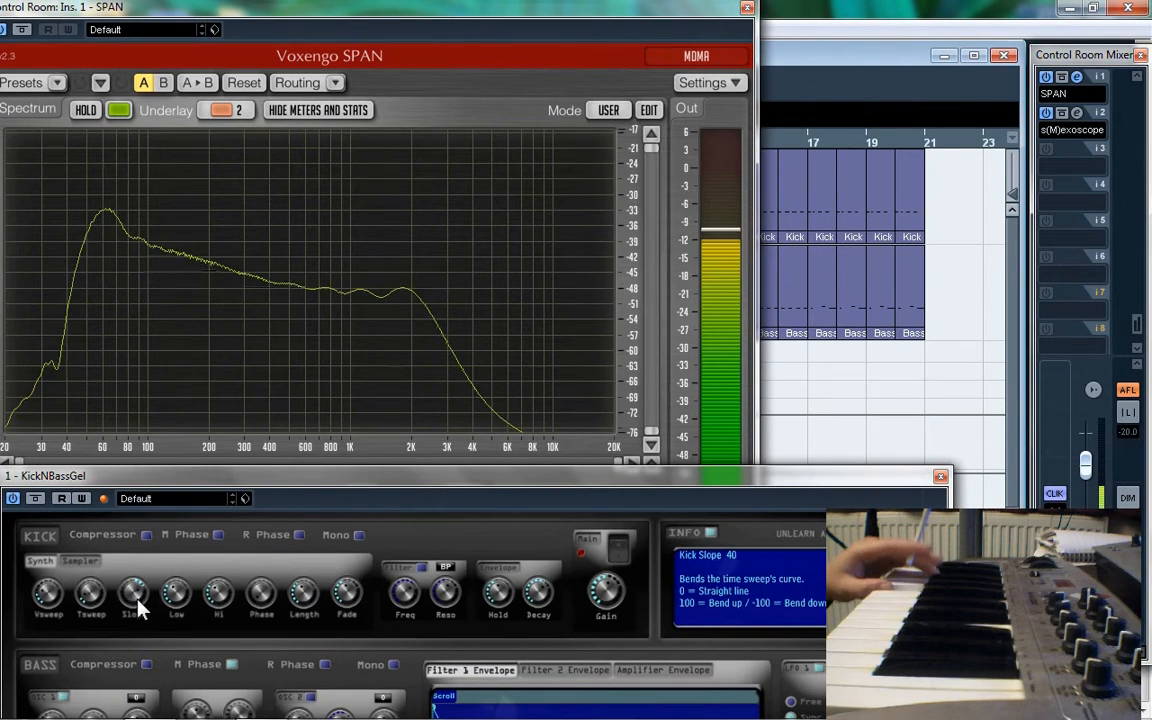
Vary the kick's Low frequency between 49 Hz and 101 Hz and raise its Hi frequency to about 6193 Hz.
left_click_drag(170, 606, 171, 609)
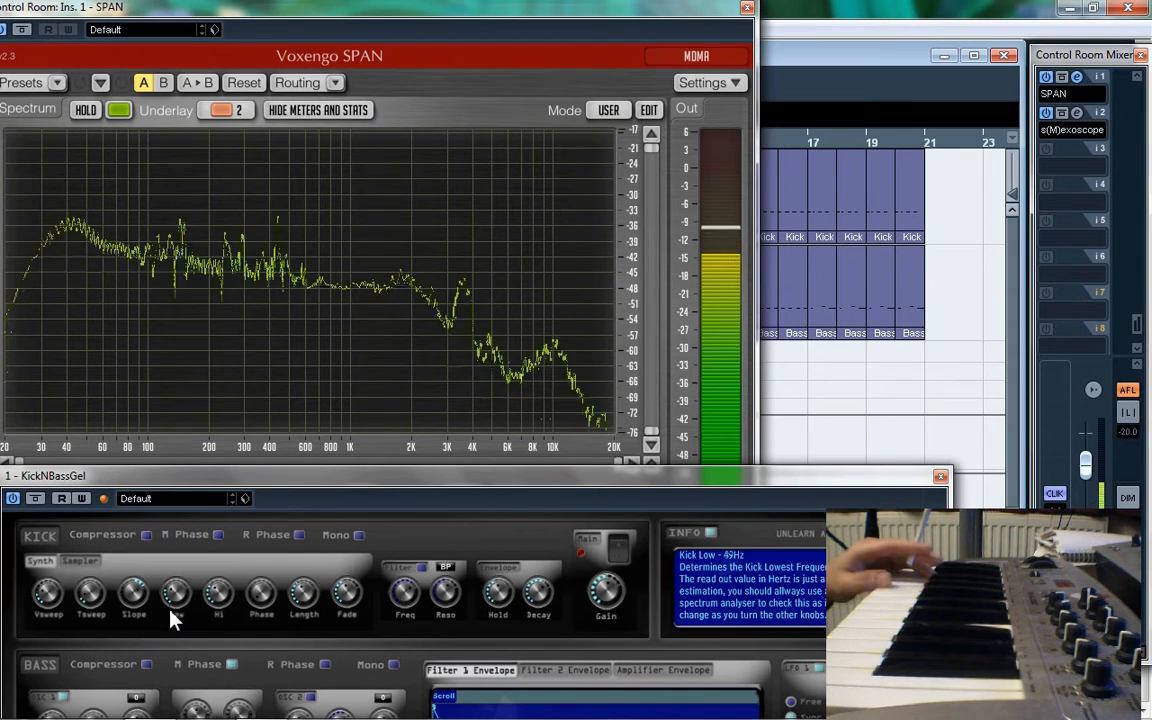
left_click_drag(170, 620, 183, 563)
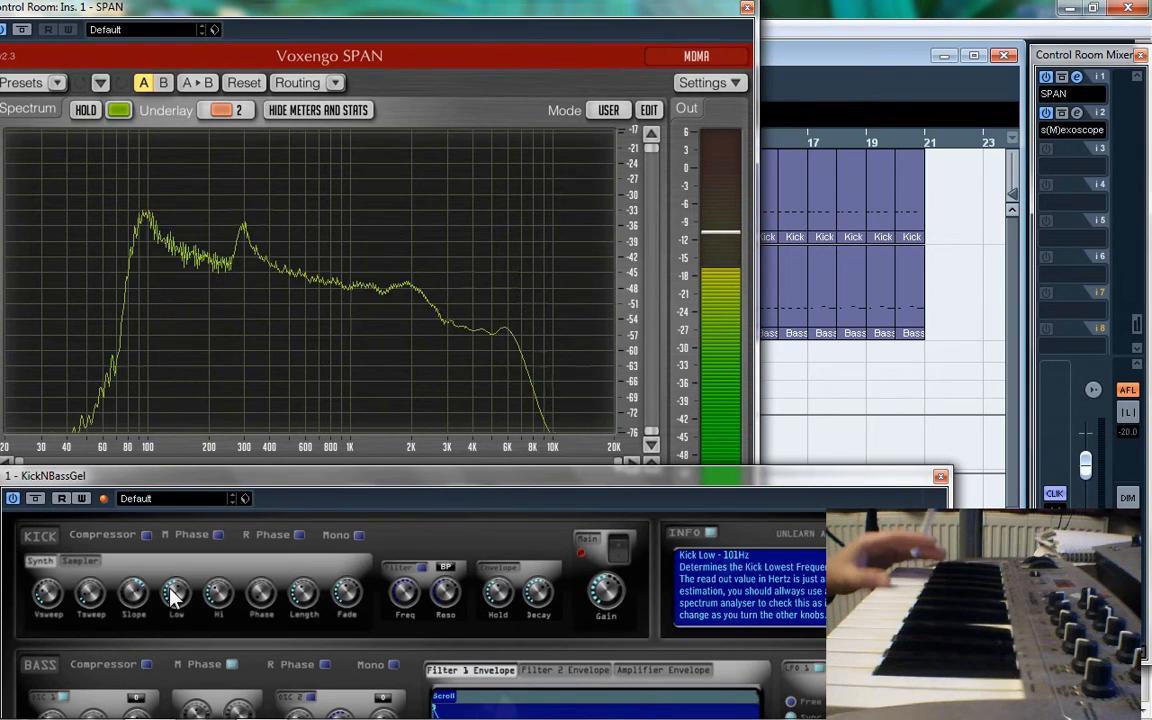
mouse_move(216, 598)
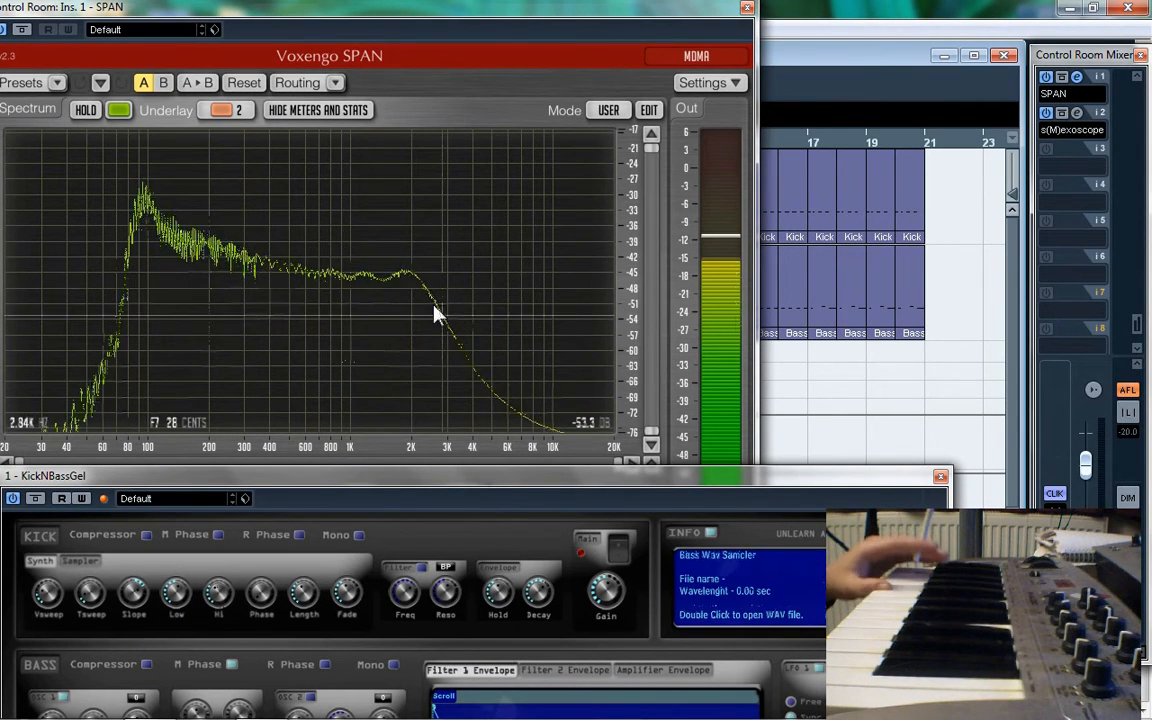
left_click_drag(214, 597, 230, 481)
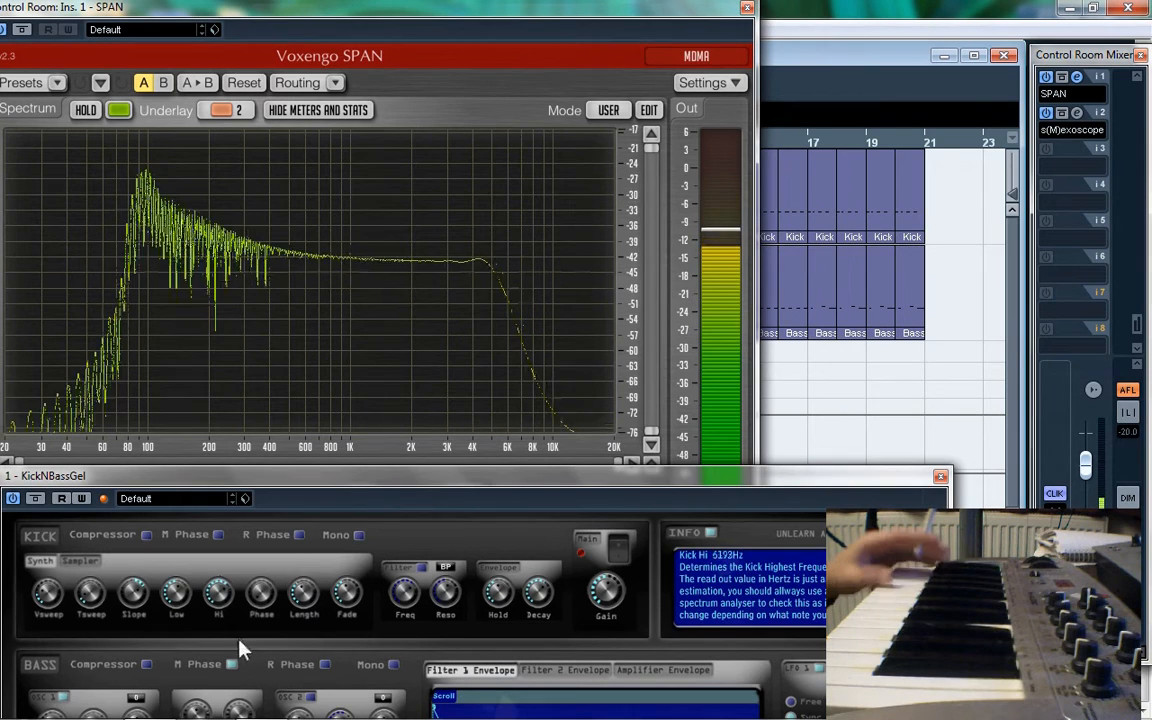
left_click_drag(172, 612, 173, 616)
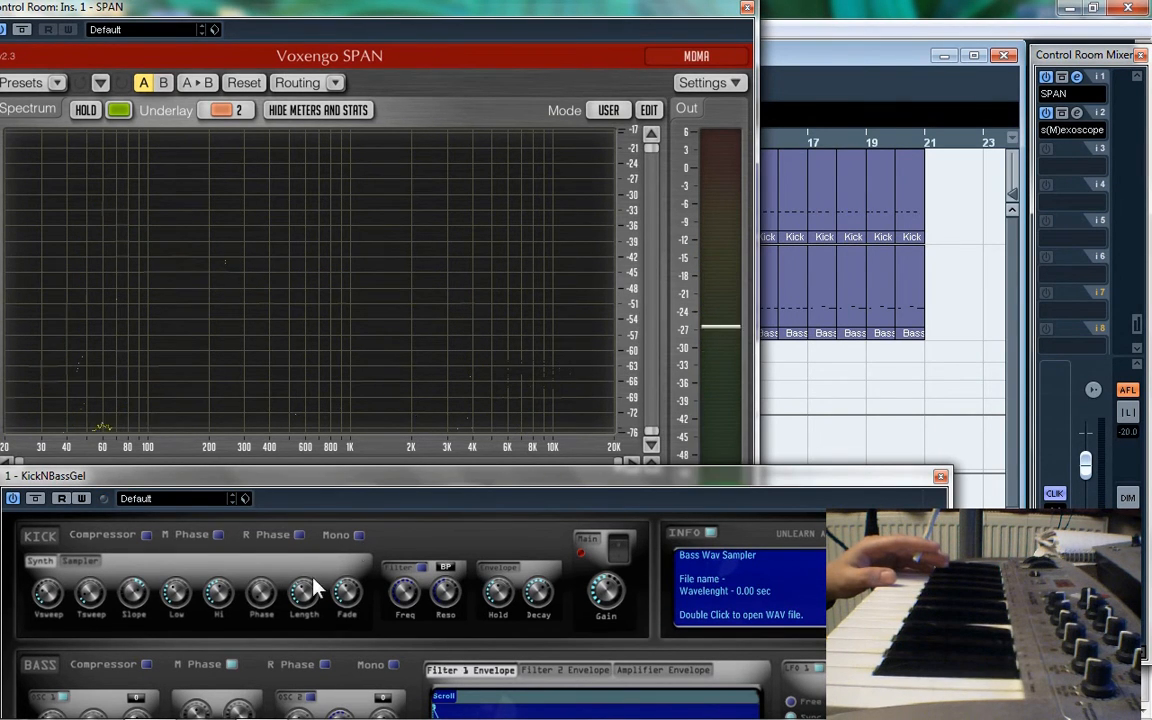
Open the s(M)exoscope oscilloscope from the second control room insert and place it above the KickNBassGel window.
left_click_drag(400, 479, 400, 445)
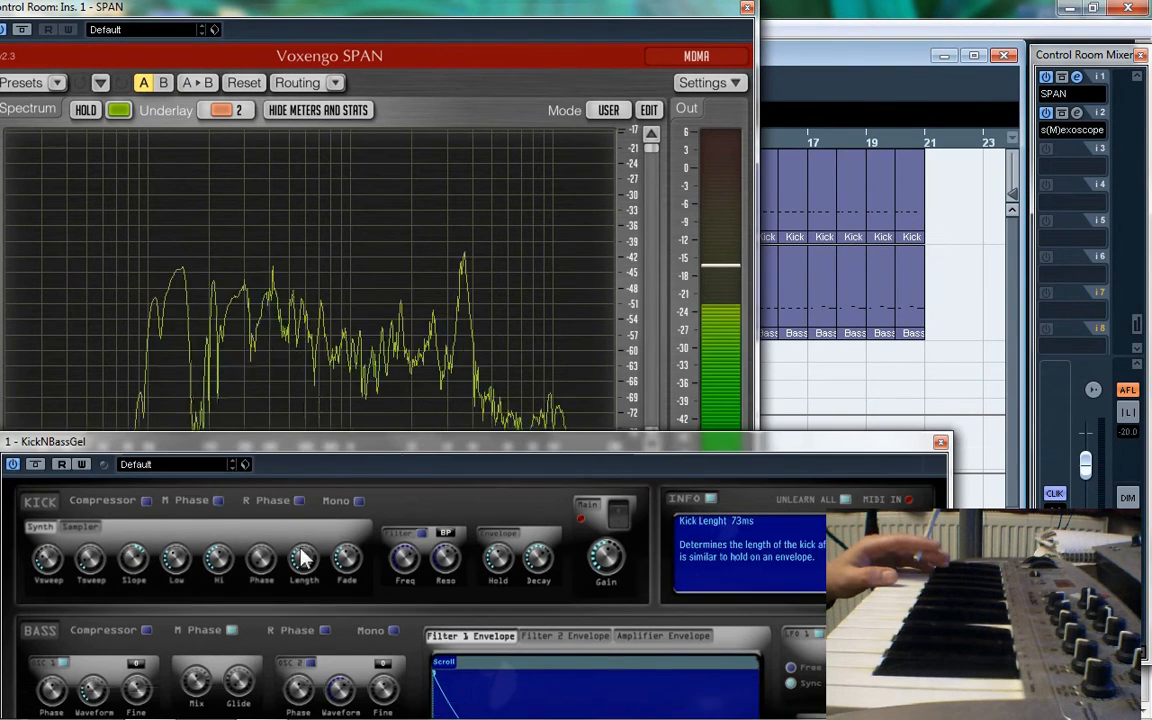
left_click(1076, 112)
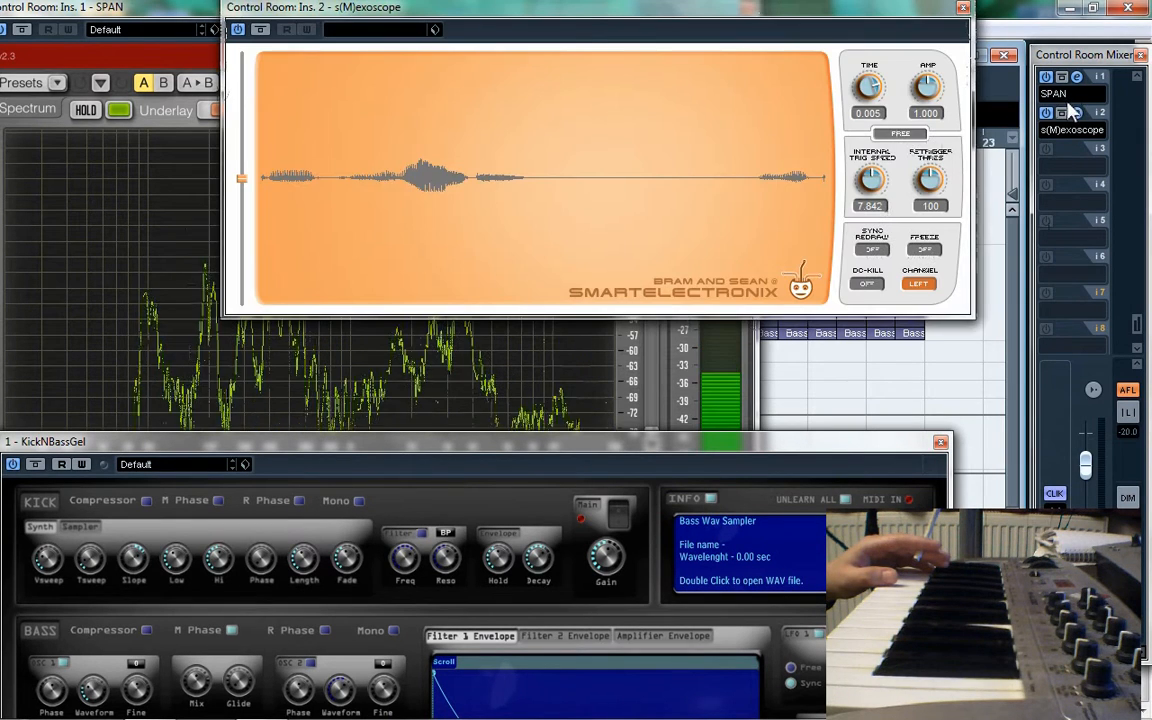
left_click_drag(584, 15, 445, 77)
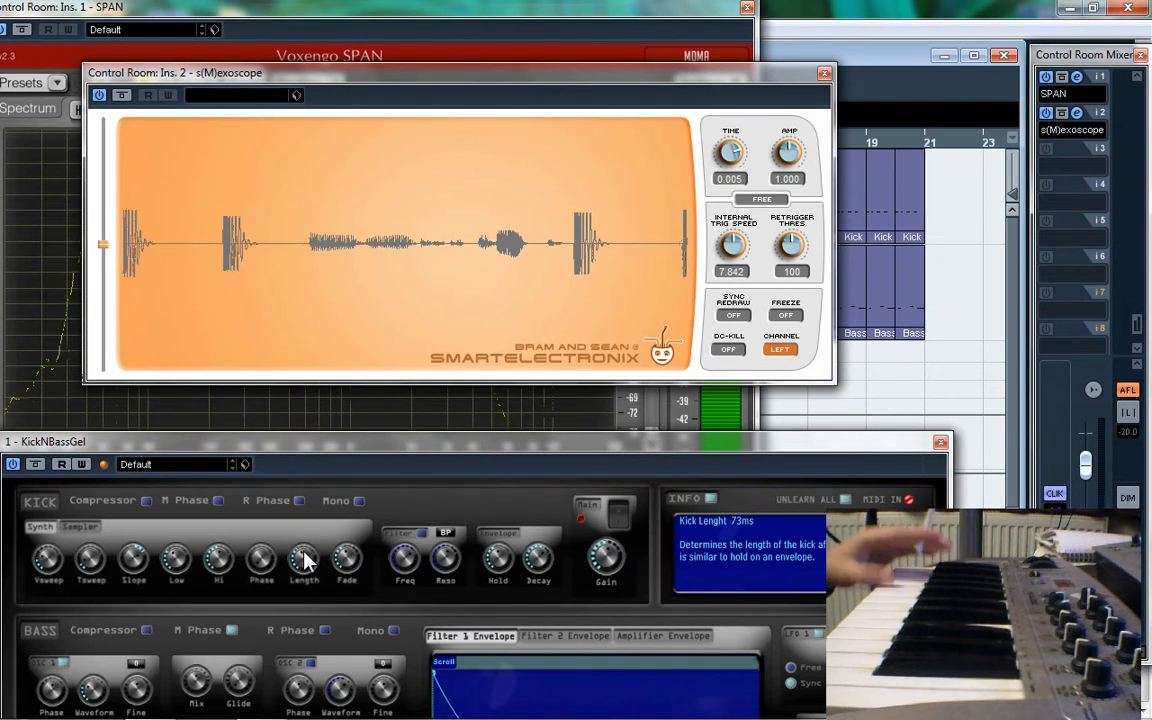
Raise the kick's Length to 315 ms, then shorten it through 222 ms to about 62 ms.
scroll(305, 562, "up", 5)
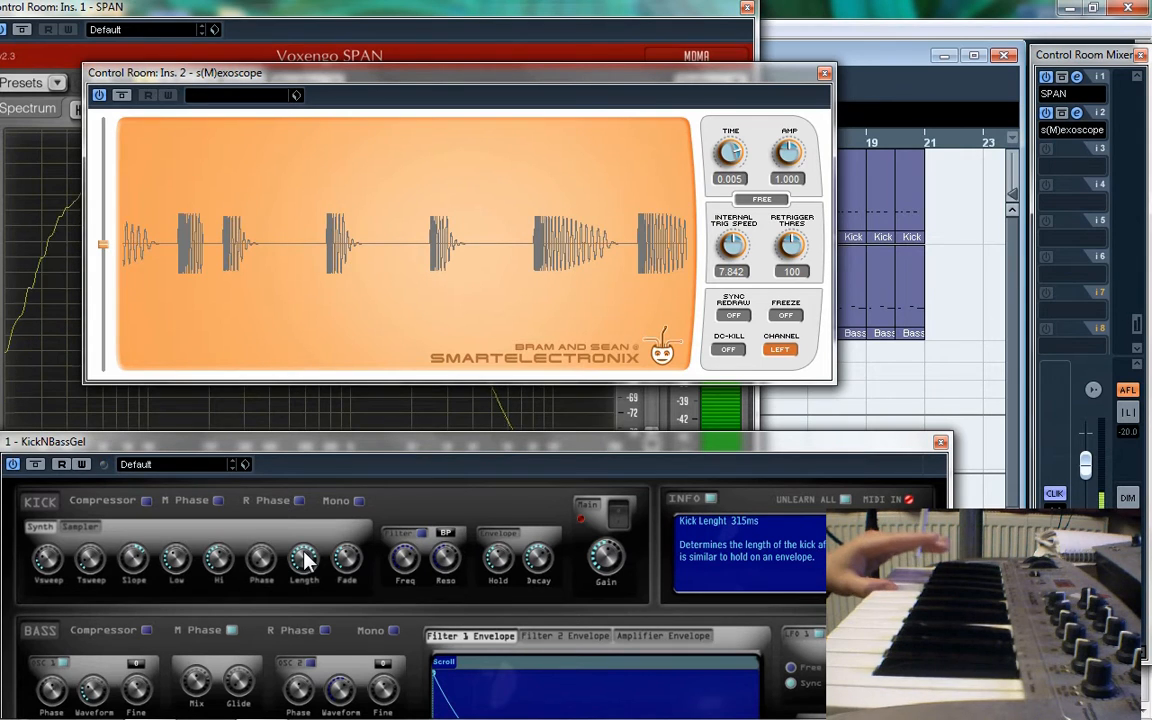
scroll(305, 562, "down", 2)
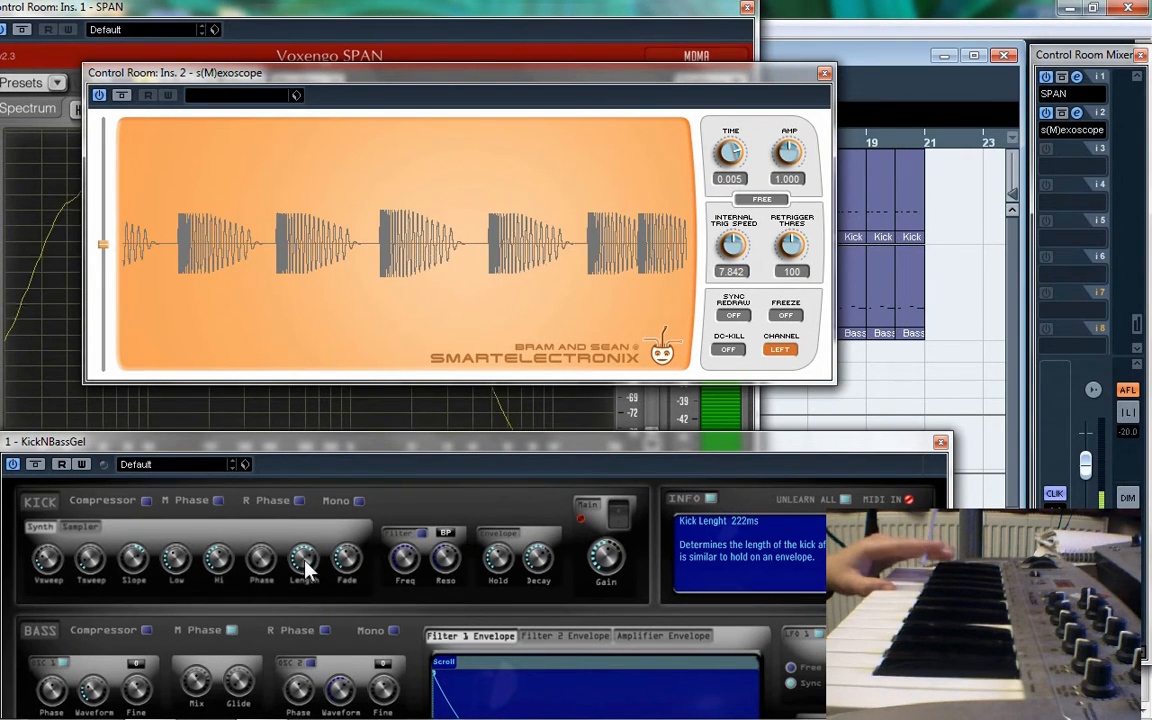
scroll(307, 570, "down", 3)
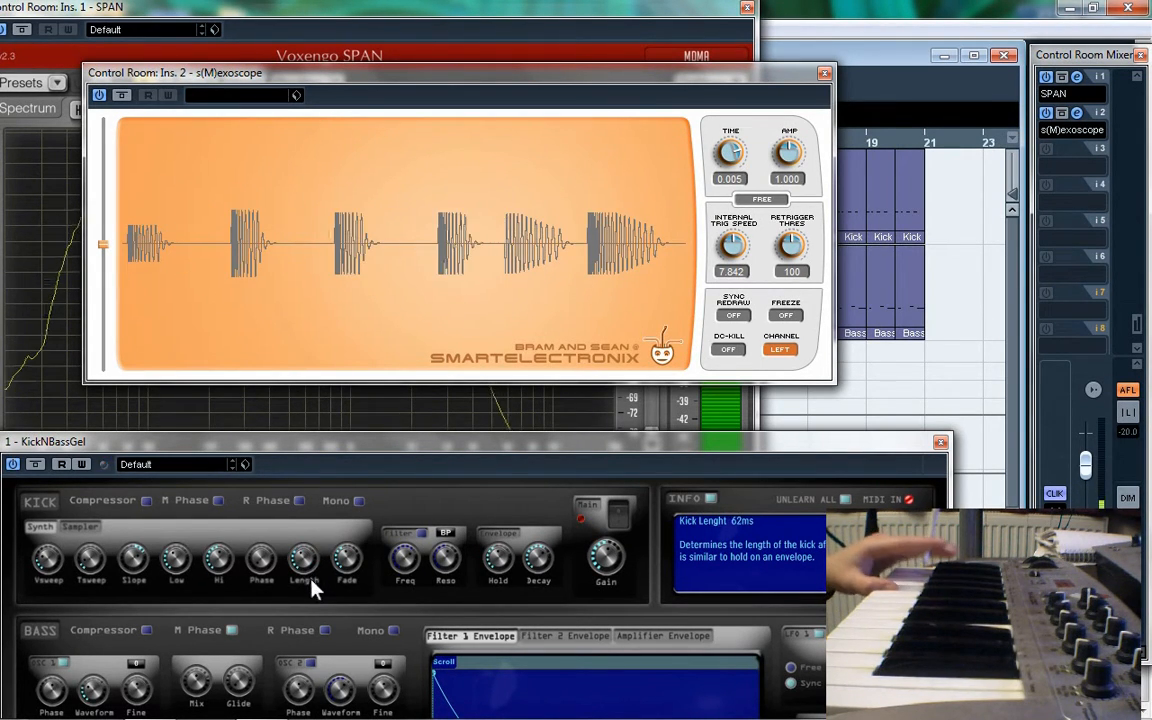
scroll(311, 575, "down", 2)
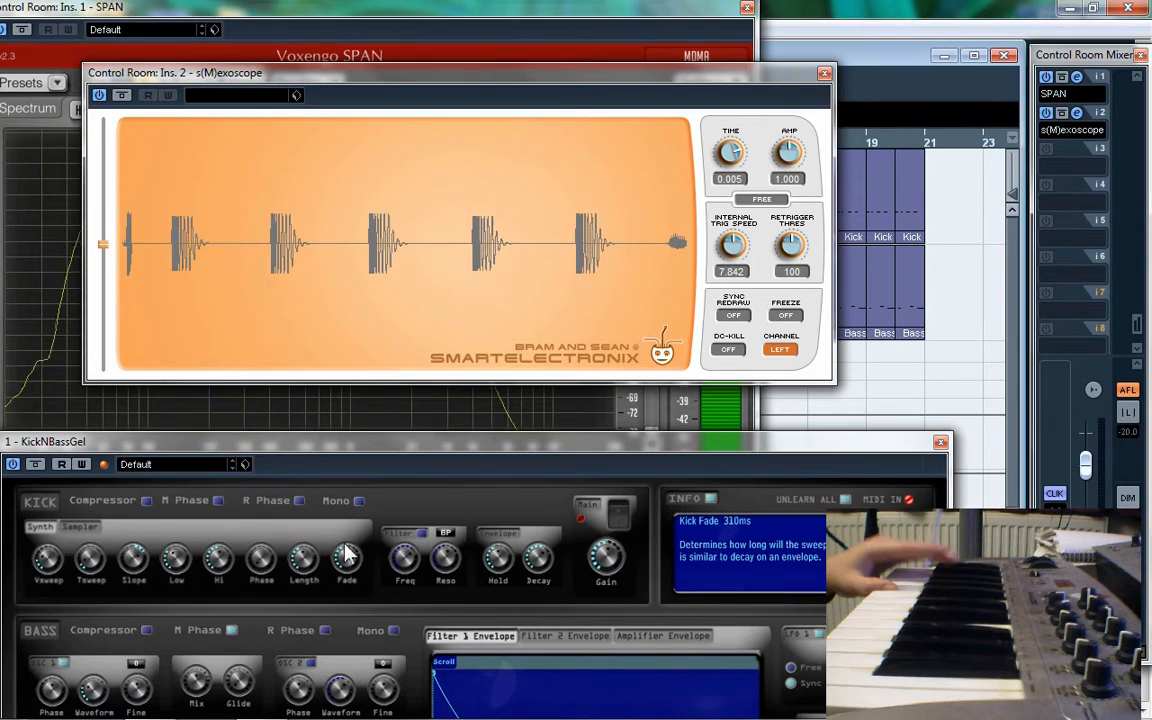
Raise the kick's Fade to 1000 ms, lower it to 63 ms, and bring it partly back up.
scroll(346, 556, "up", 2)
left_click_drag(346, 556, 350, 477)
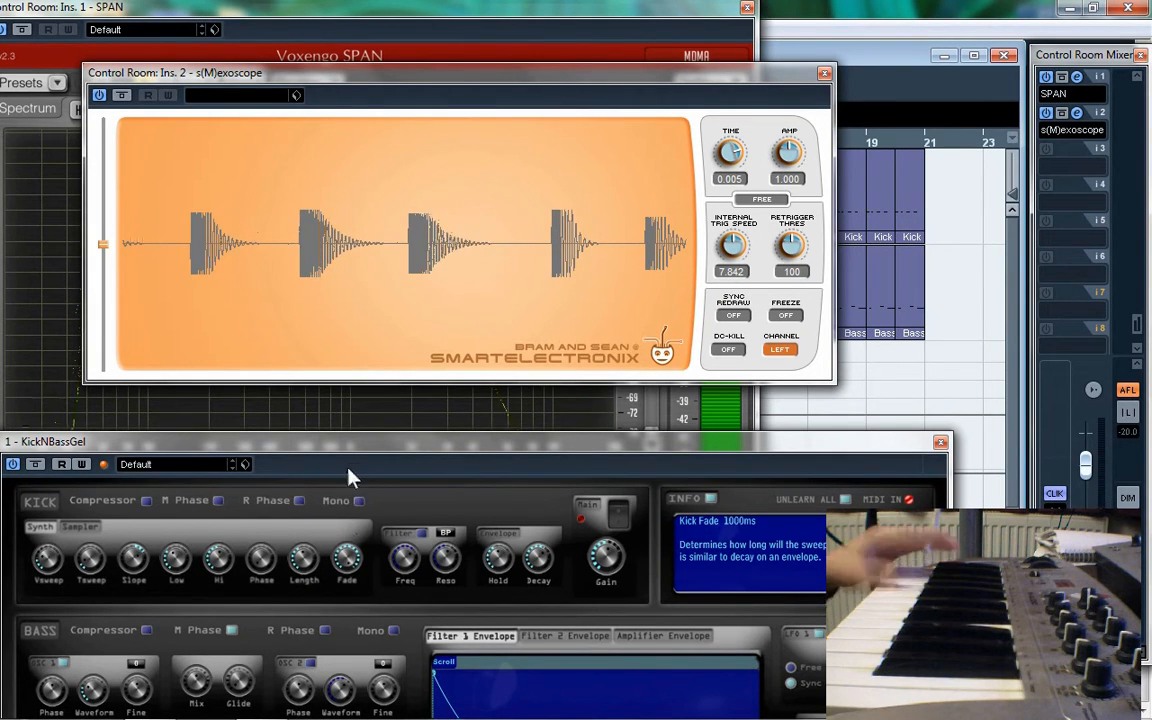
left_click_drag(362, 545, 370, 601)
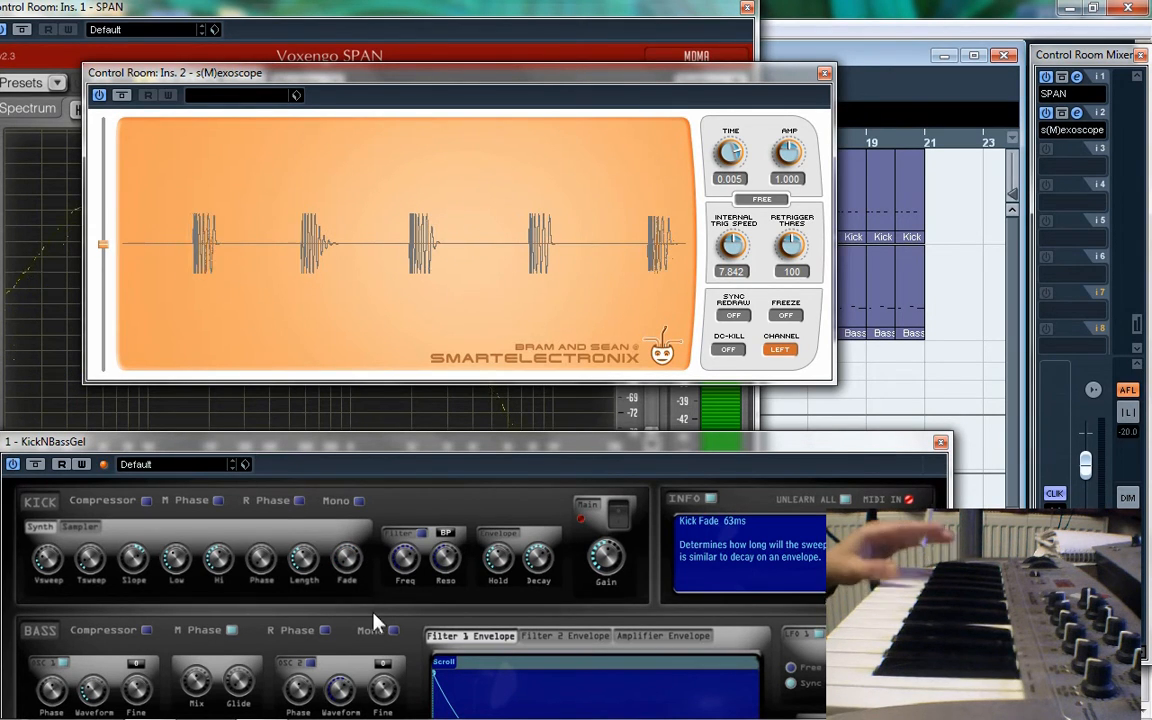
left_click_drag(371, 561, 371, 542)
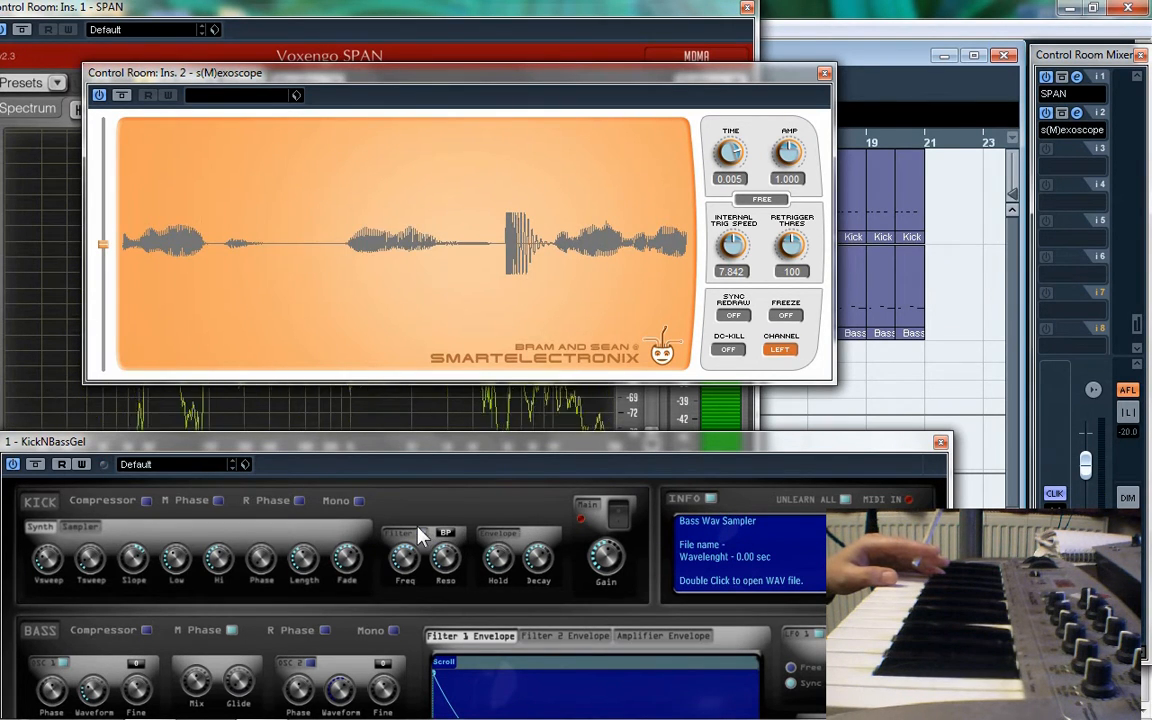
Turn down the kick filter's frequency and check the available filter types, keeping BP.
left_click_drag(405, 556, 424, 574)
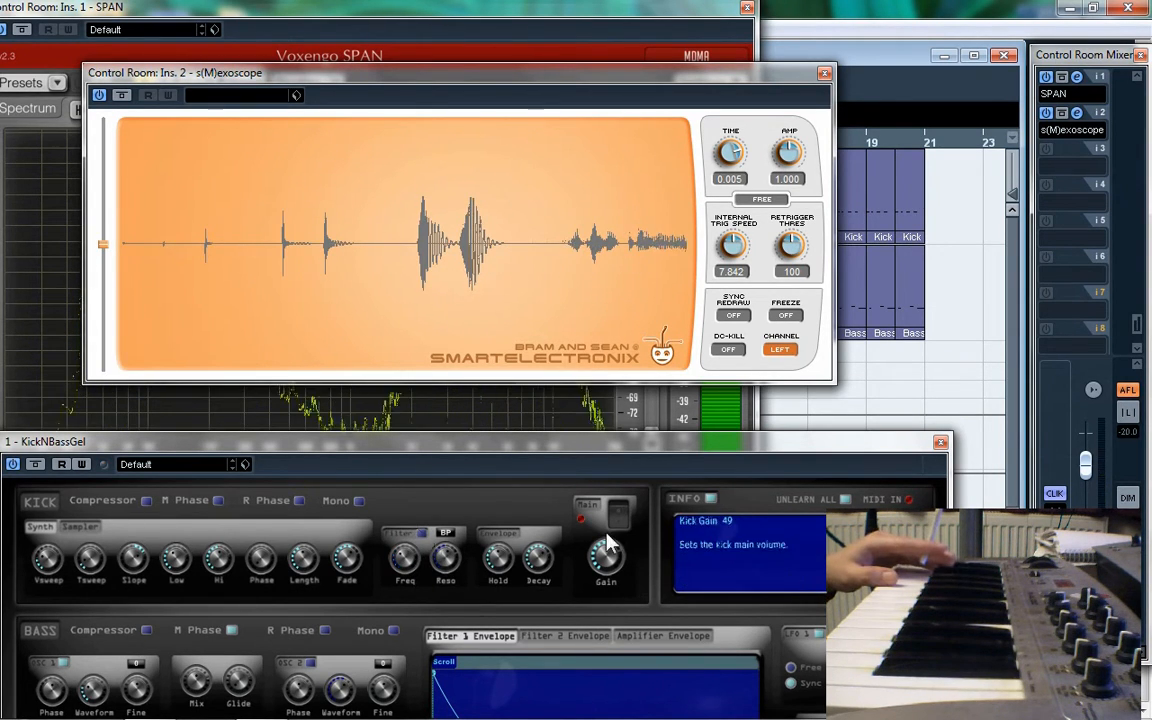
left_click(445, 531)
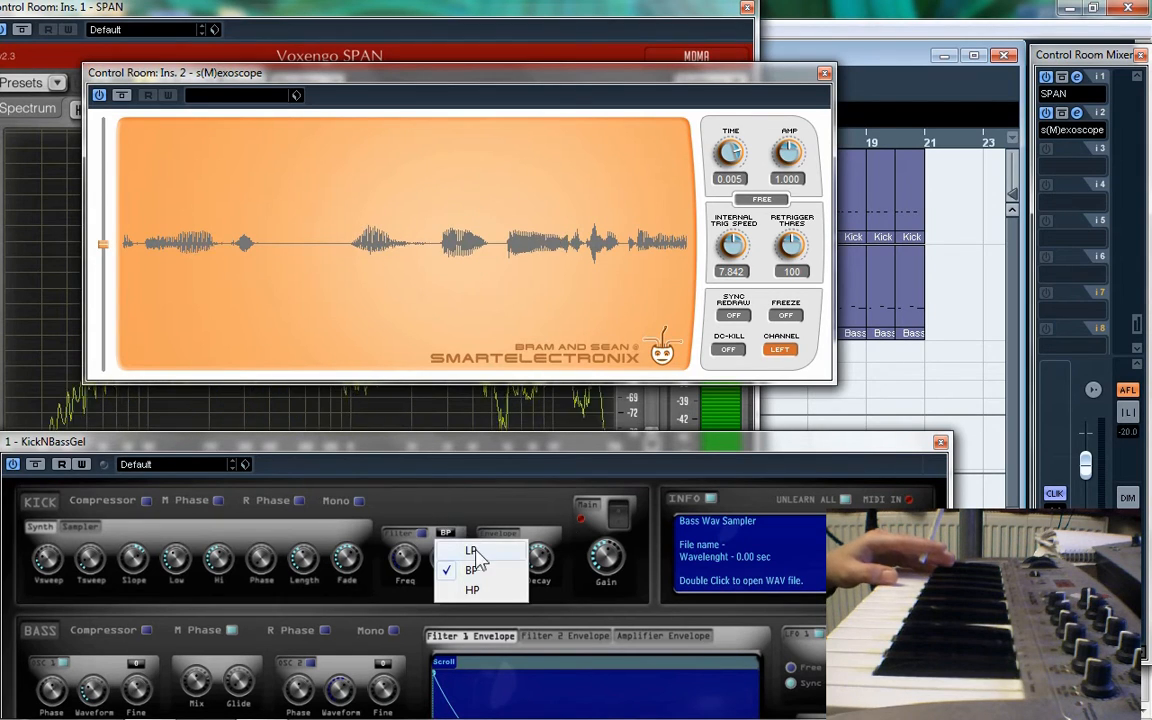
left_click(473, 502)
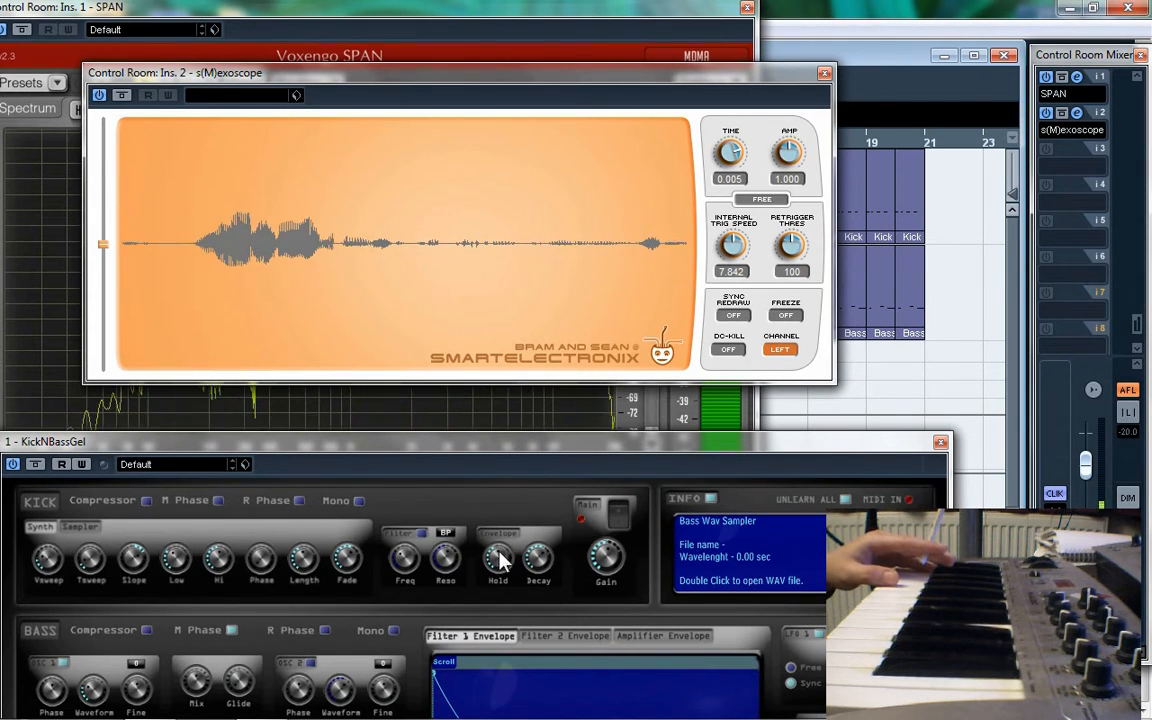
Increase the kick's Length and reposition the oscilloscope and KickNBassGel windows to show more of the synth.
left_click_drag(293, 562, 291, 534)
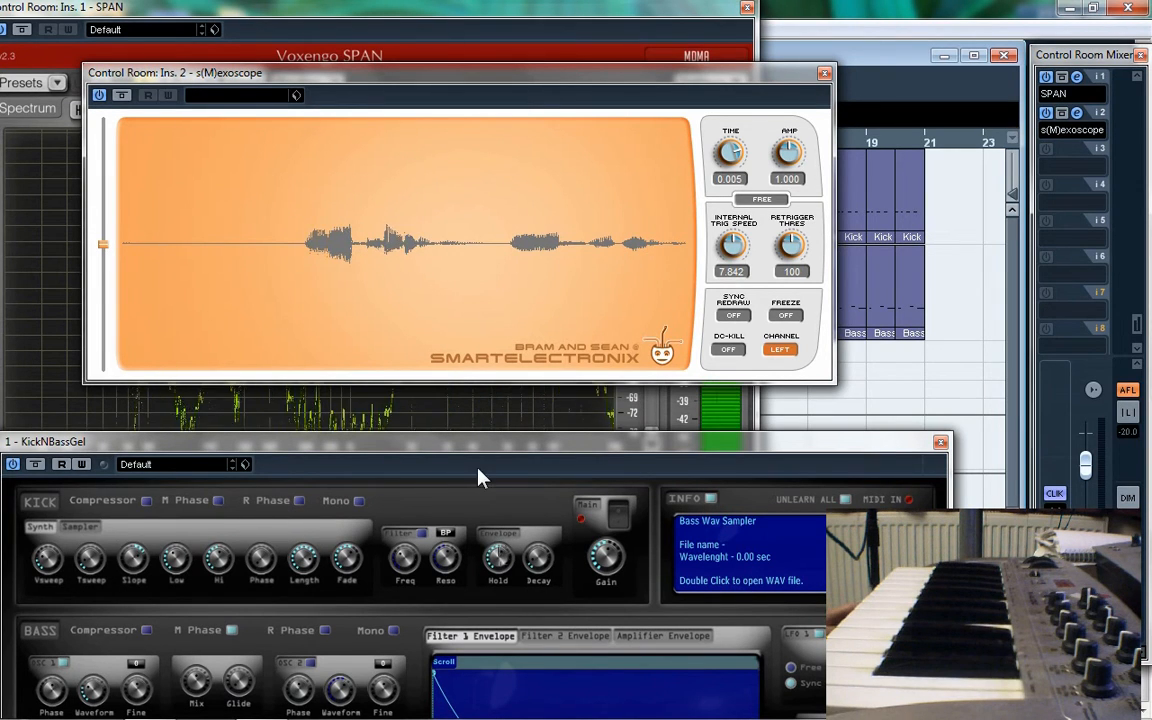
left_click_drag(581, 77, 554, 71)
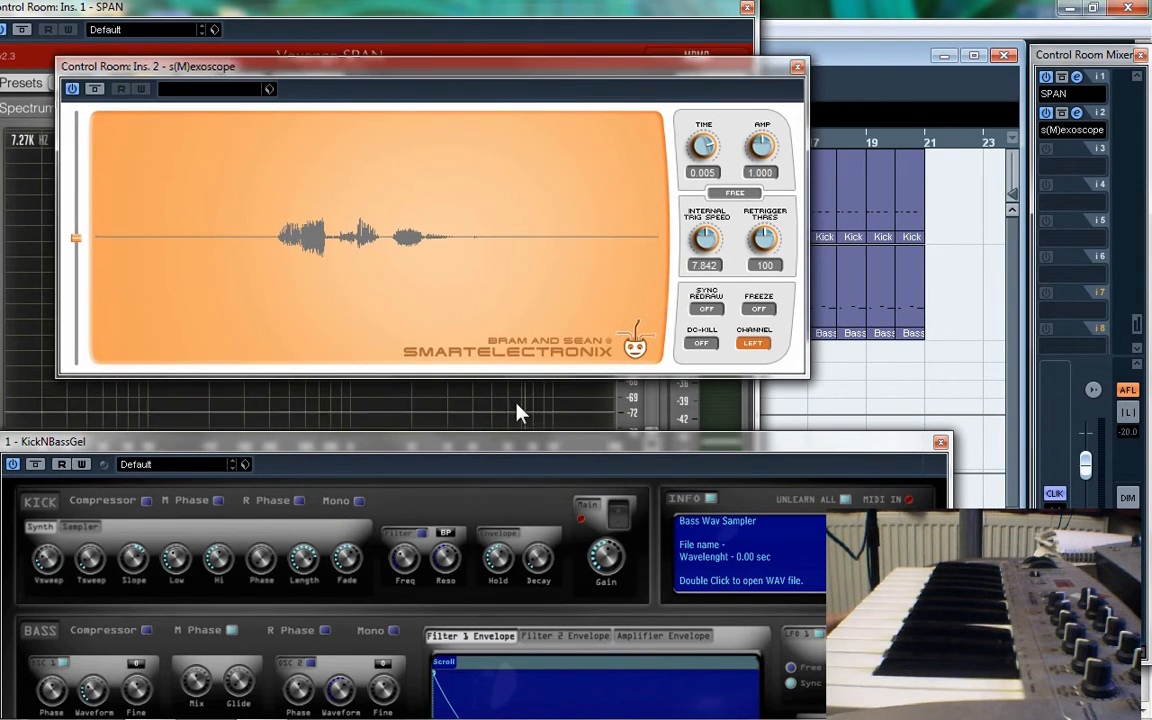
left_click_drag(517, 442, 521, 386)
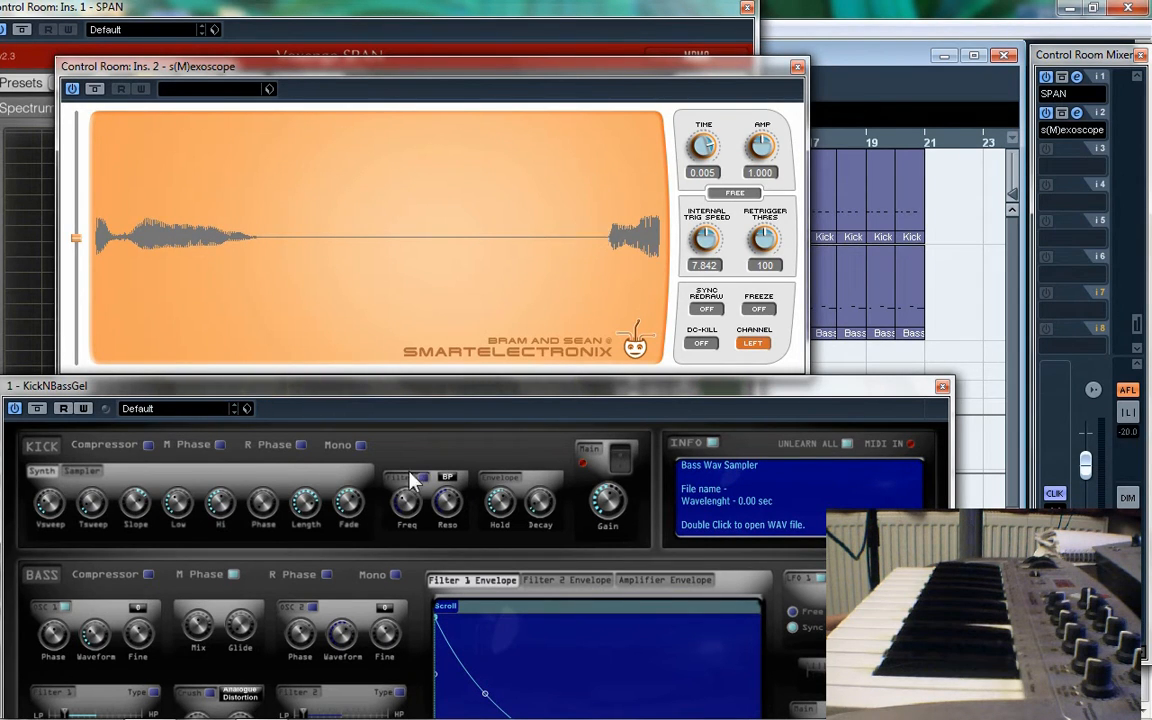
Put the kick filter's Freq knob into MIDI Learn and move the KickNBassGel window slightly higher.
right_click(405, 503)
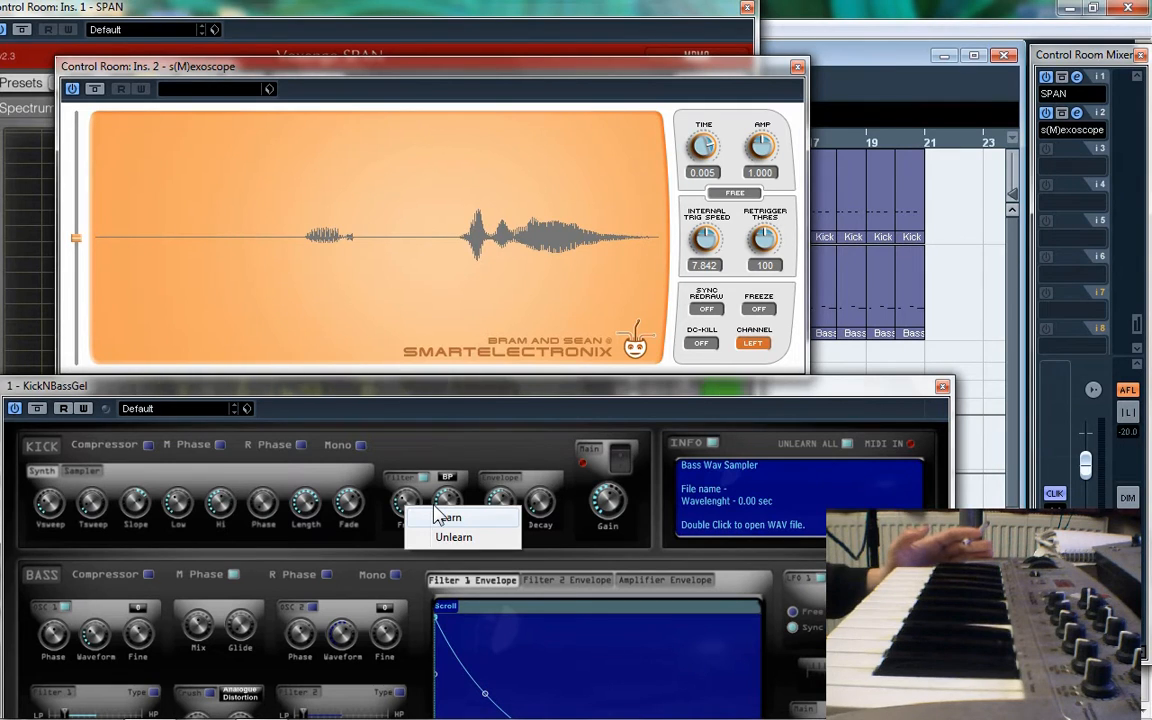
left_click(440, 517)
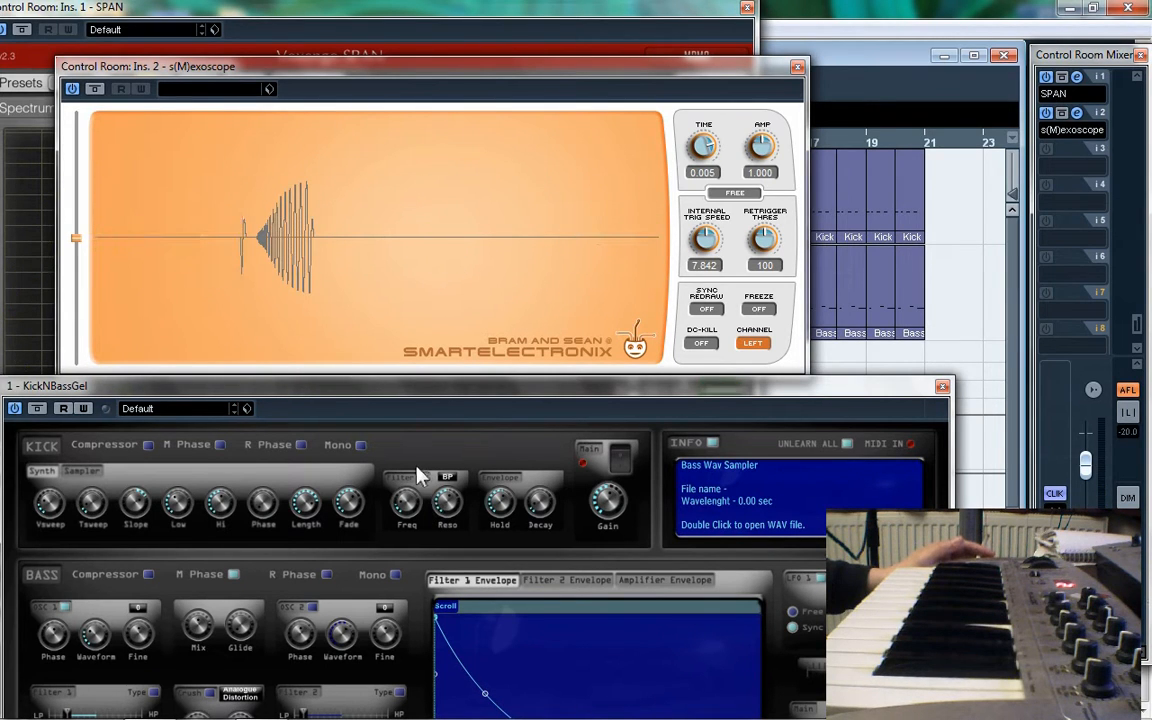
left_click_drag(536, 378, 530, 345)
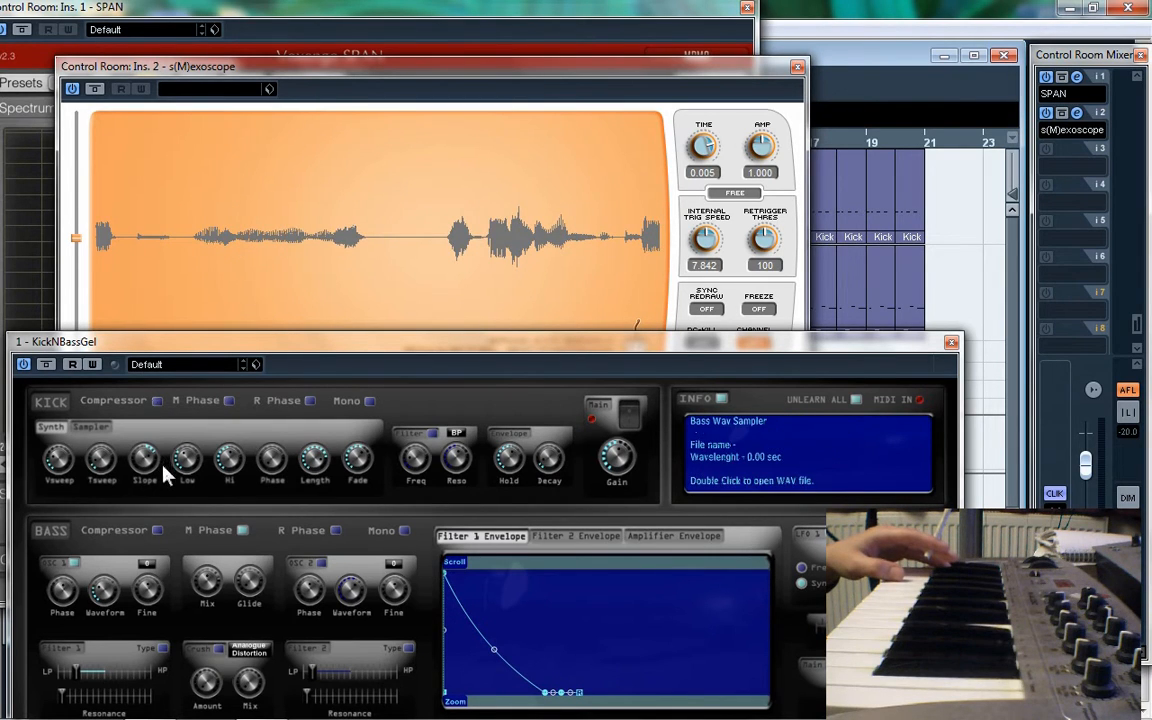
Try out the kick's Compressor and M Phase switches while repositioning the KickNBassGel window, leaving both switches off.
left_click(149, 398)
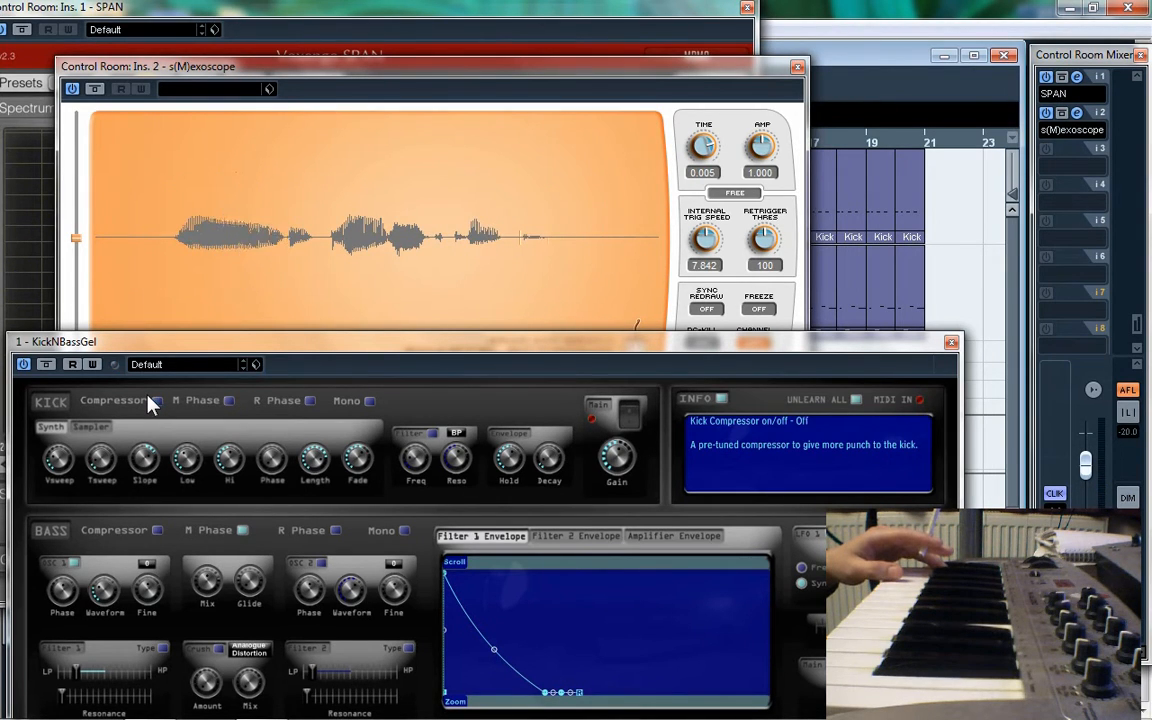
left_click_drag(296, 353, 290, 289)
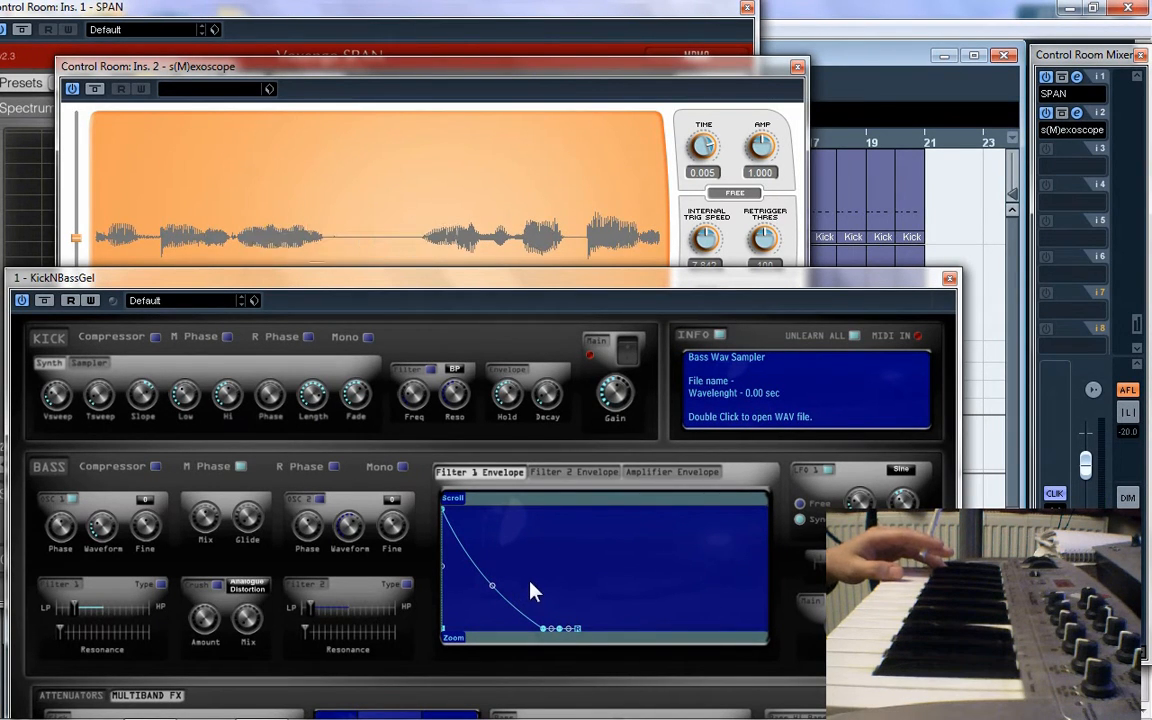
left_click_drag(455, 284, 458, 335)
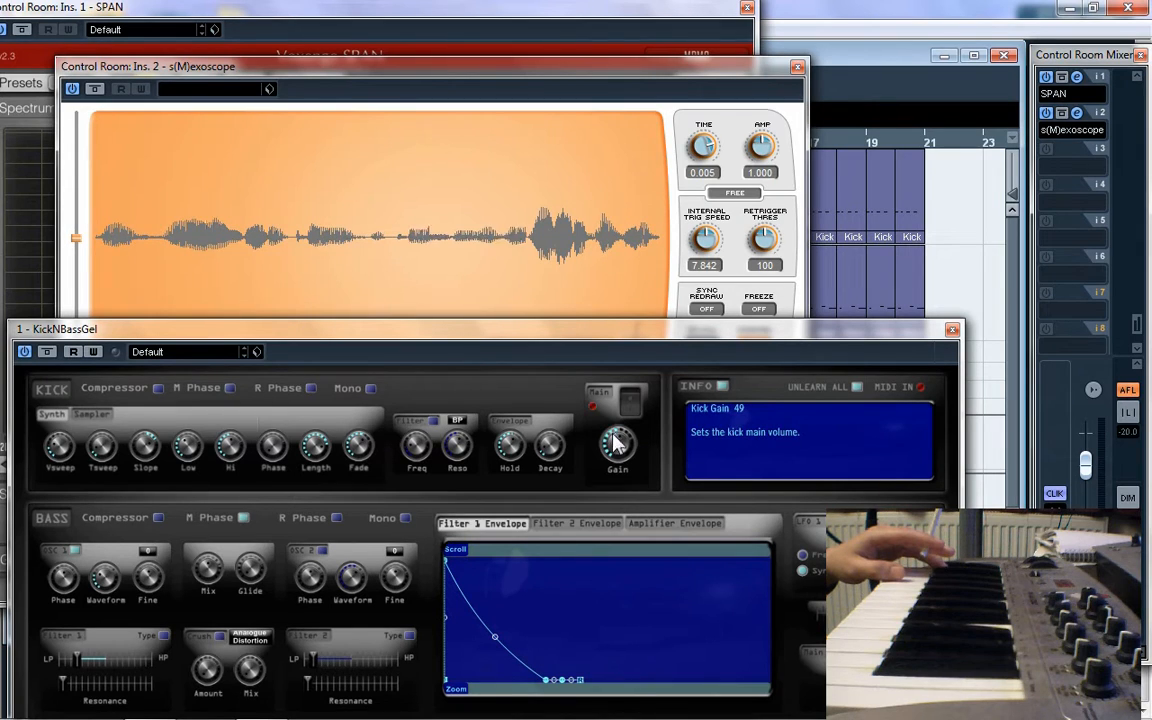
left_click(221, 383)
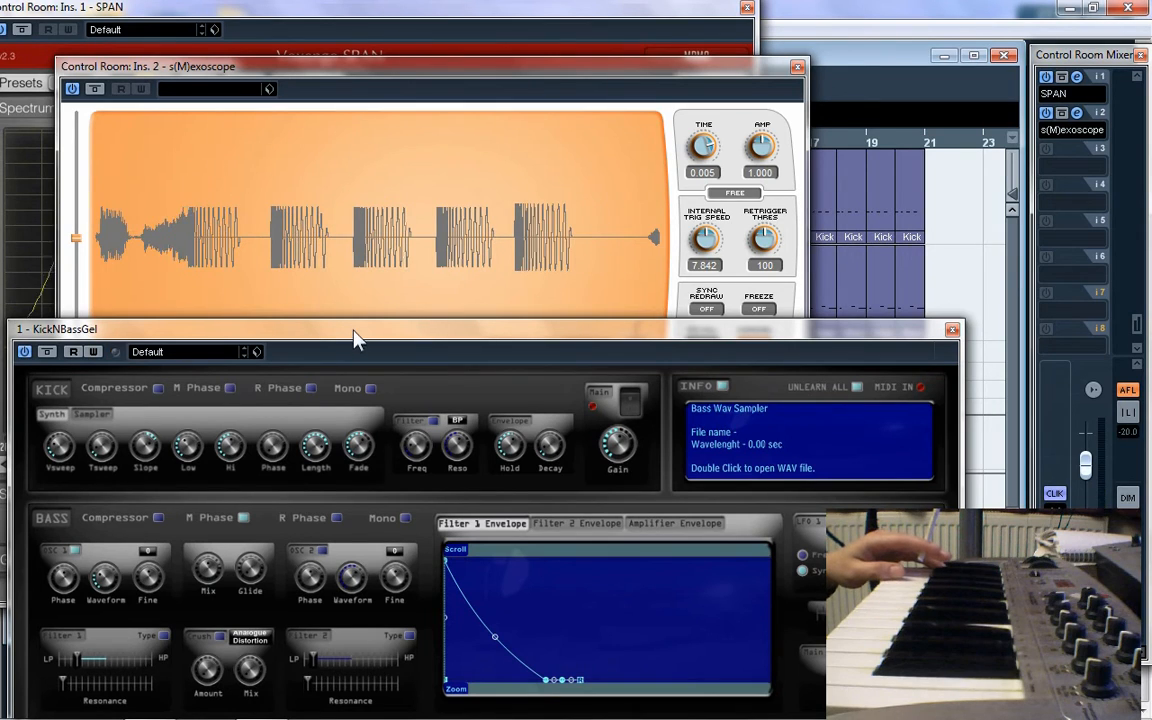
left_click_drag(354, 331, 354, 312)
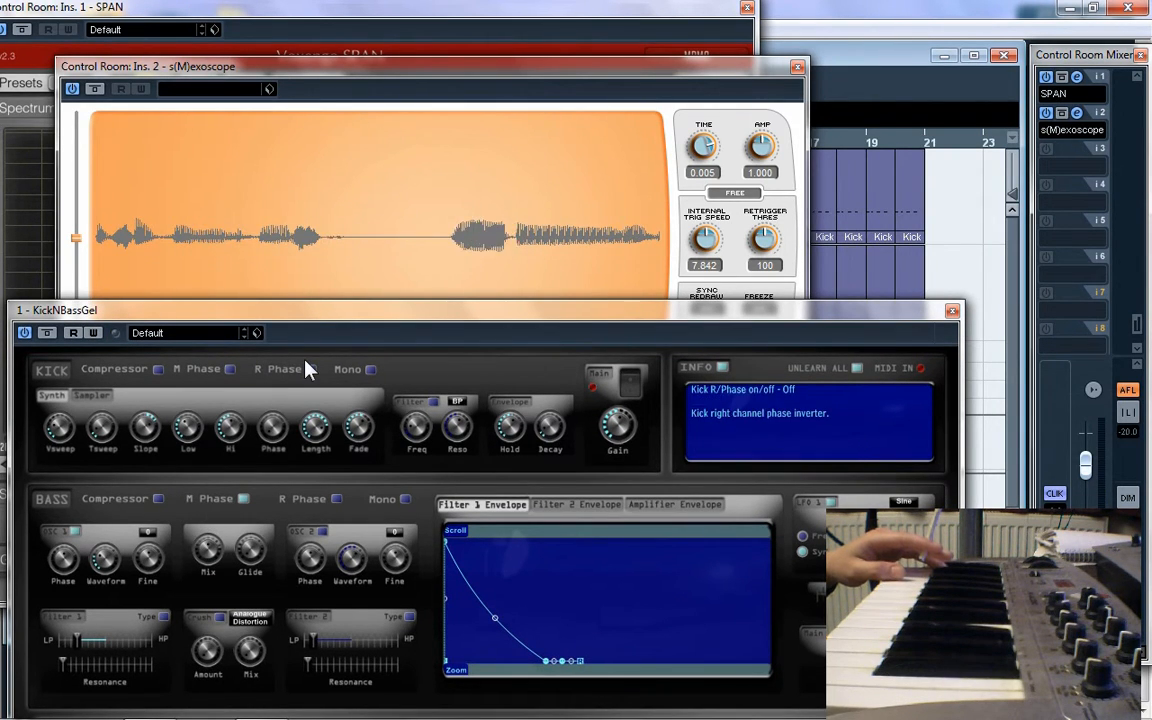
left_click_drag(318, 315, 318, 346)
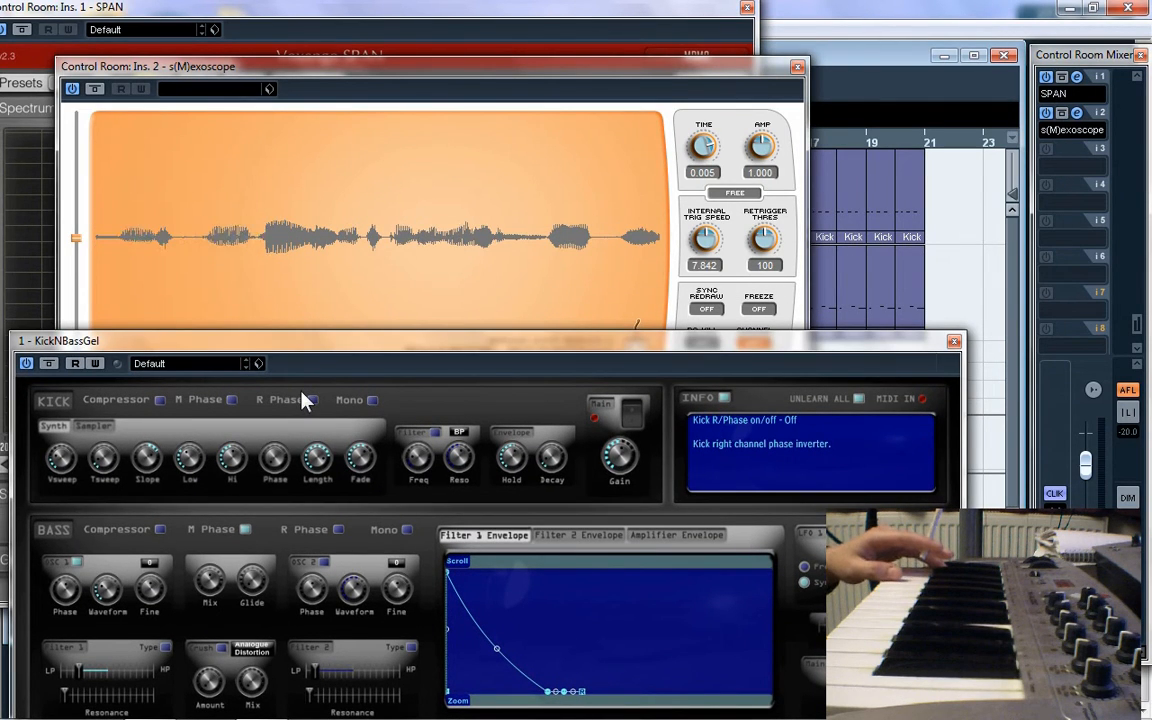
Toggle the kick's R Phase and Mono switches to compare their effect, leaving both off.
left_click(305, 399)
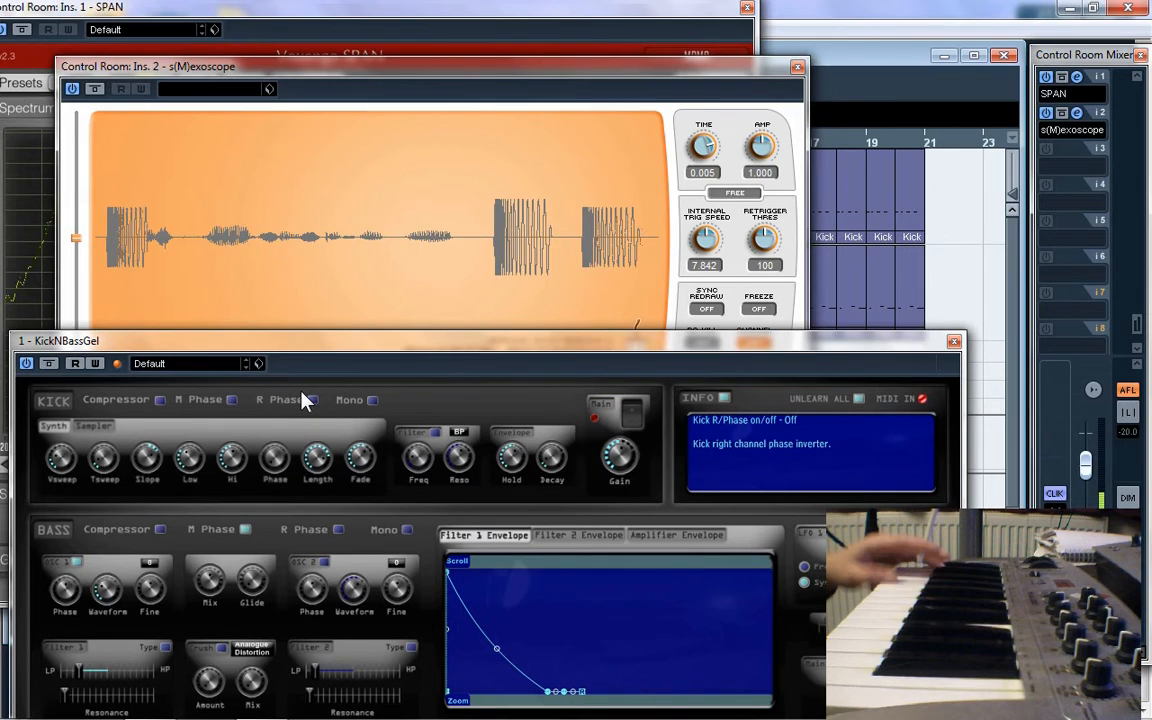
left_click(305, 399)
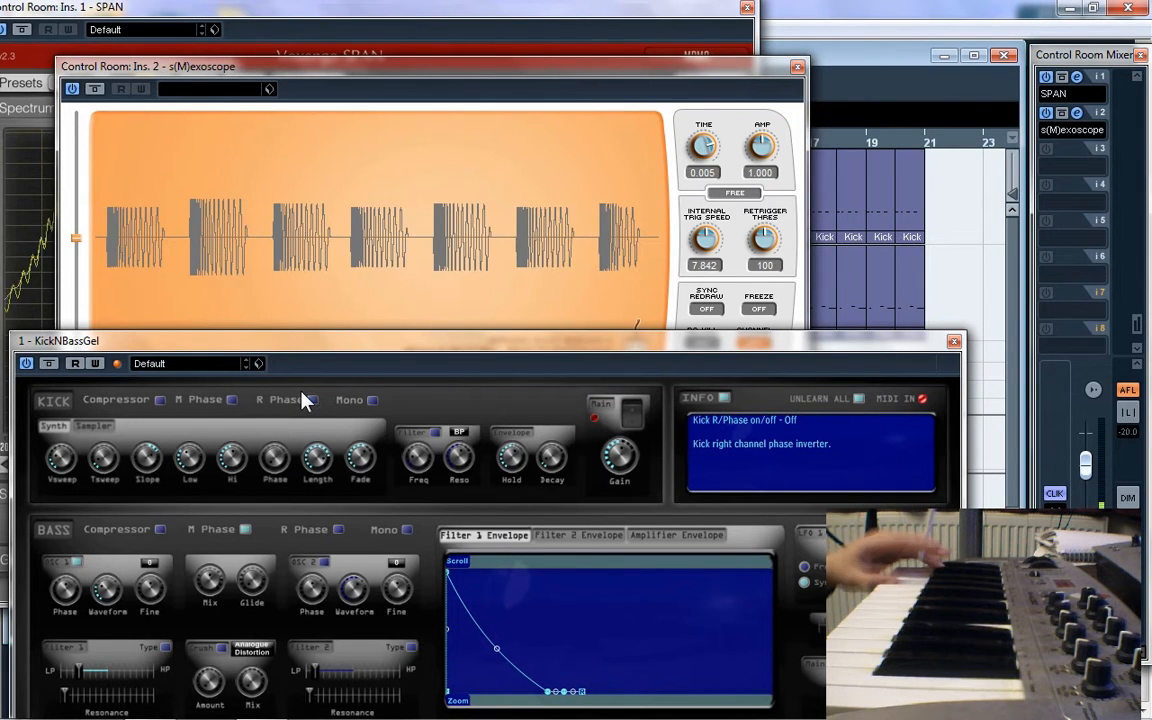
left_click(305, 399)
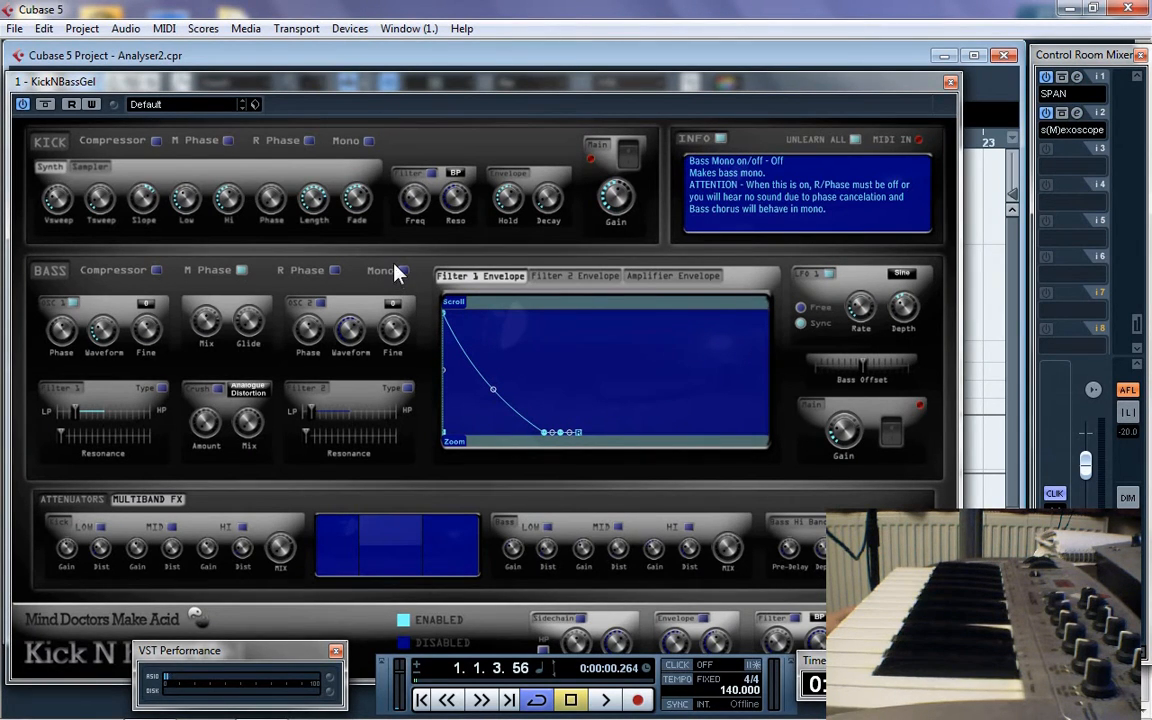
left_click(366, 139)
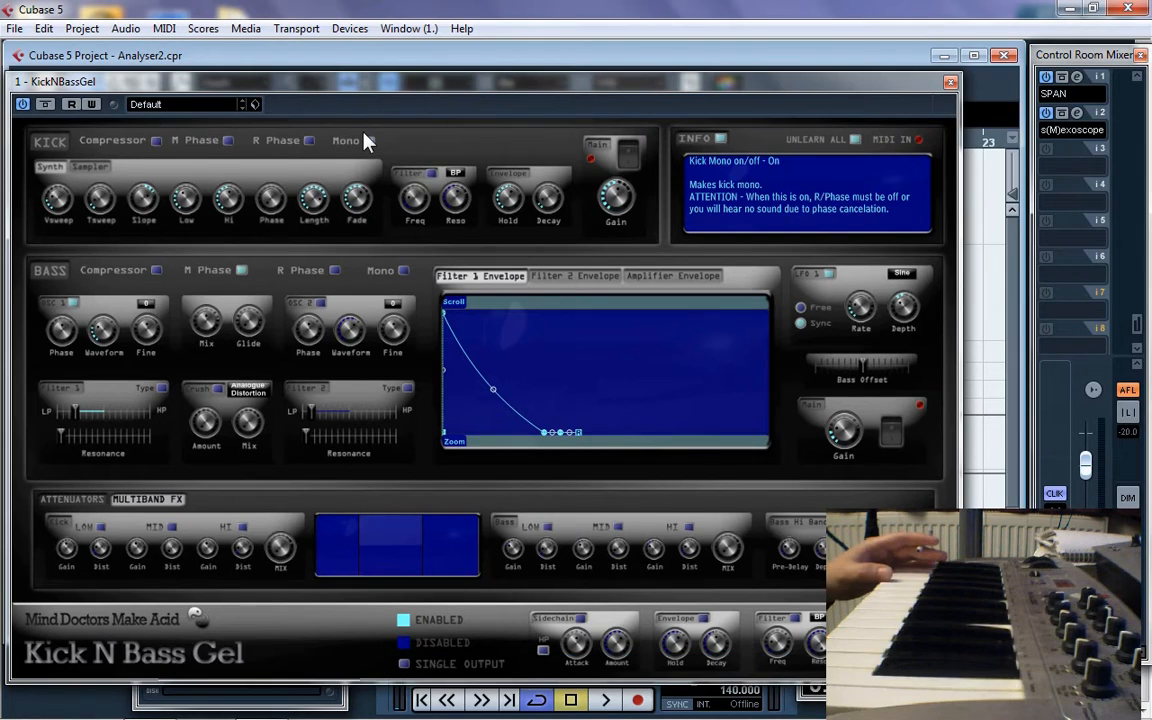
left_click(305, 141)
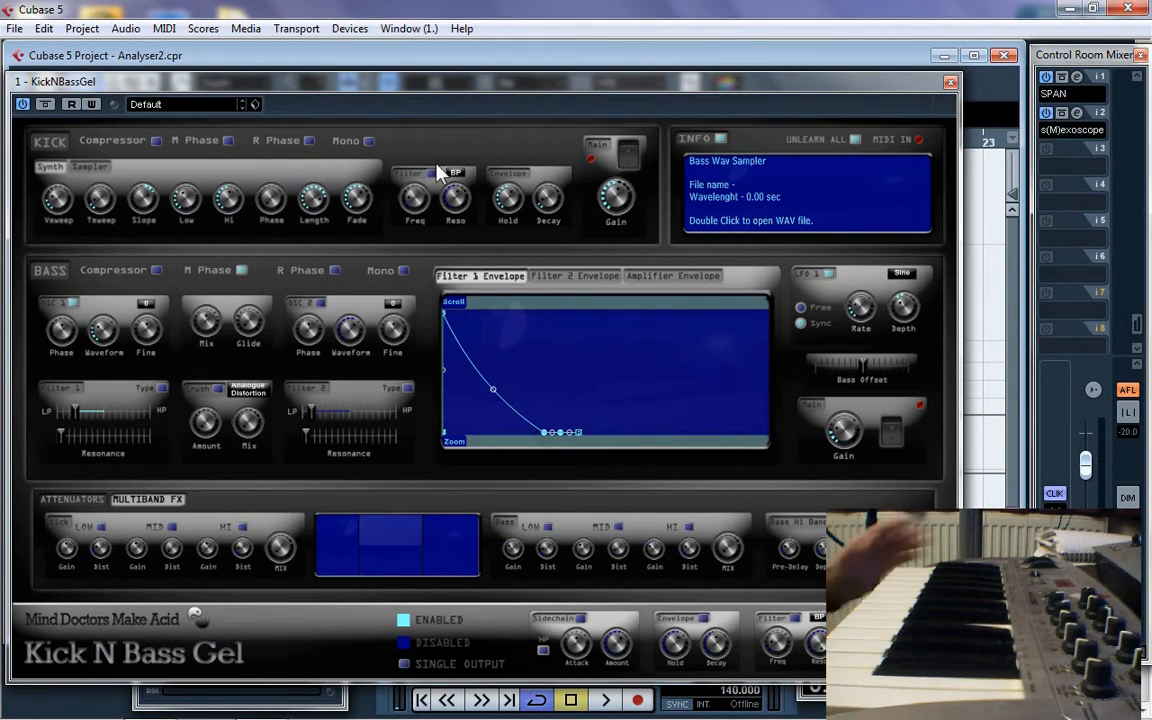
Reposition the KickNBassGel window to show the whole synth and try the Waveform and Fine knobs of bass OSC 1.
left_click_drag(435, 83, 361, 69)
left_click(213, 275)
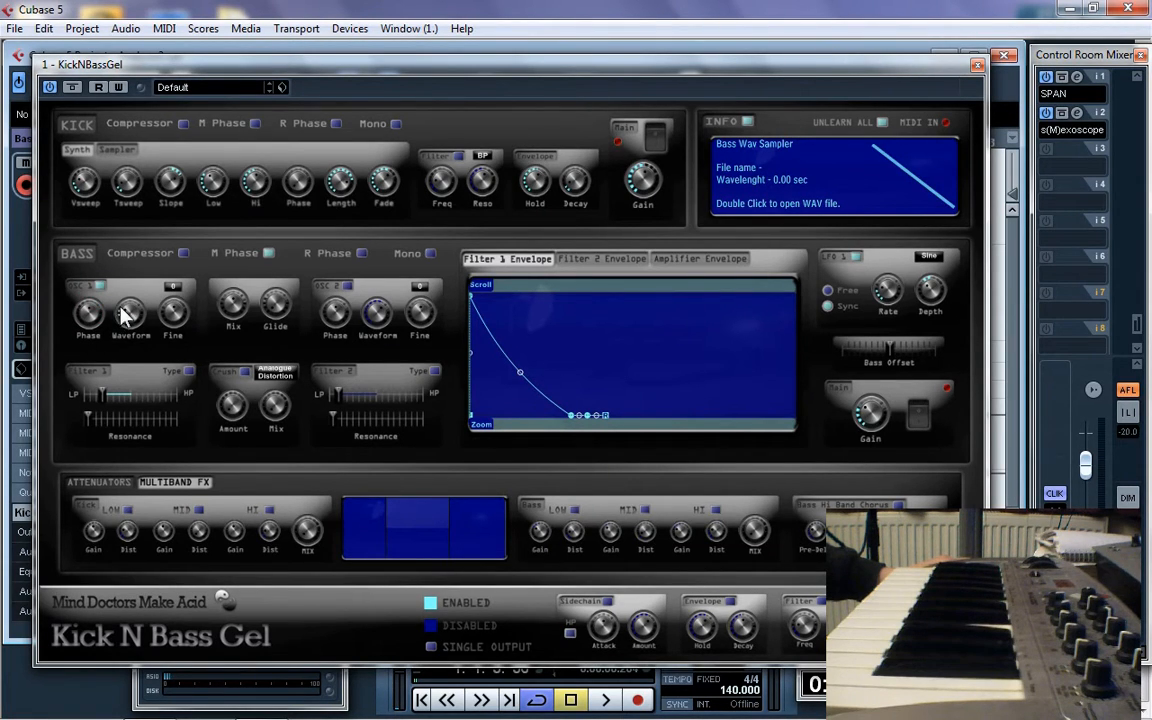
left_click_drag(125, 315, 157, 309)
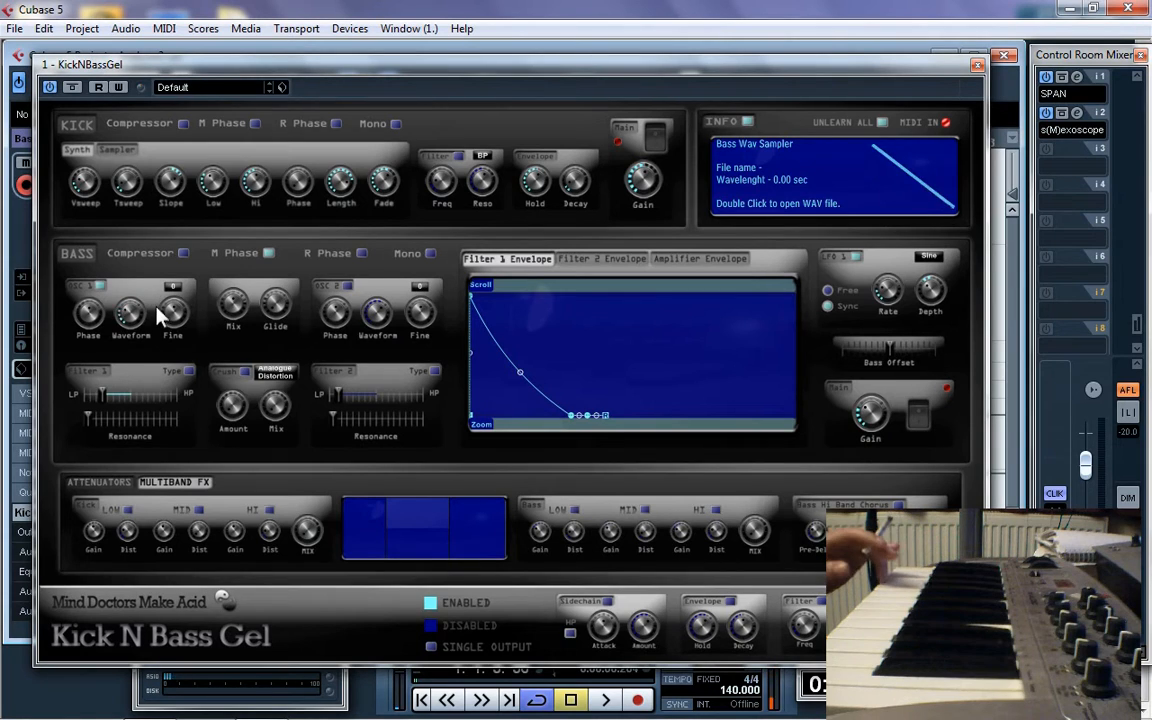
left_click_drag(114, 308, 167, 309)
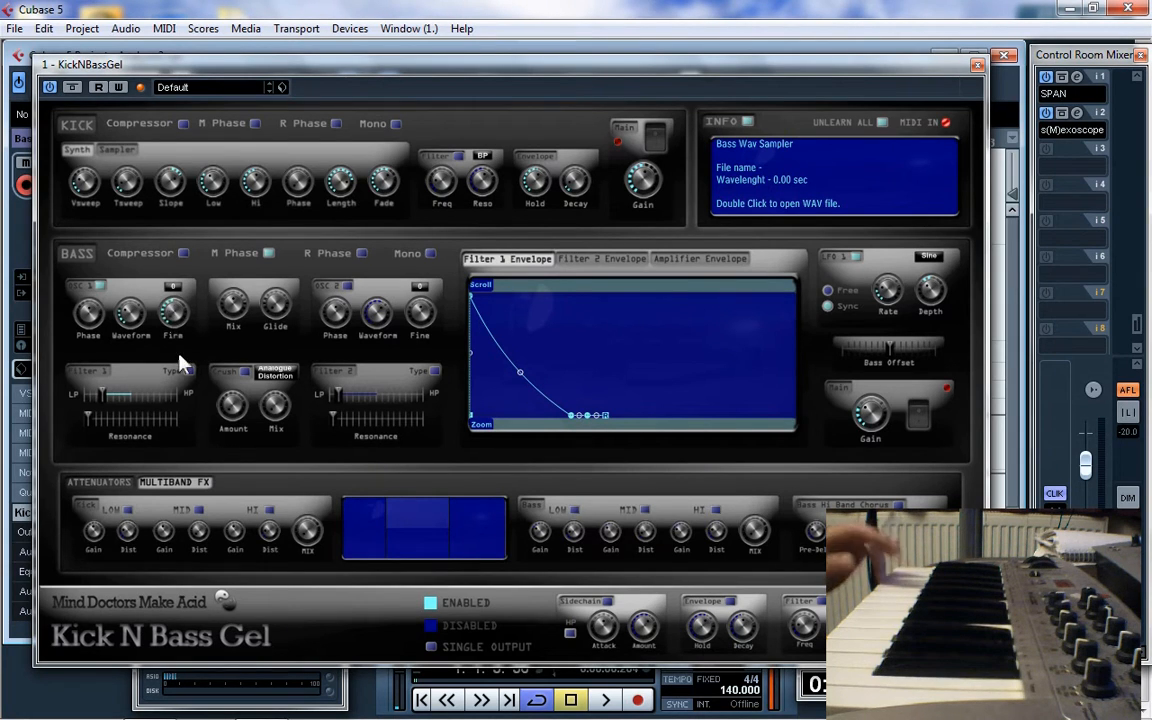
Check the octave selector of bass OSC 1 and the Learn, Unlearn and LFO options of its Fine knob.
left_click(170, 288)
left_click(146, 266)
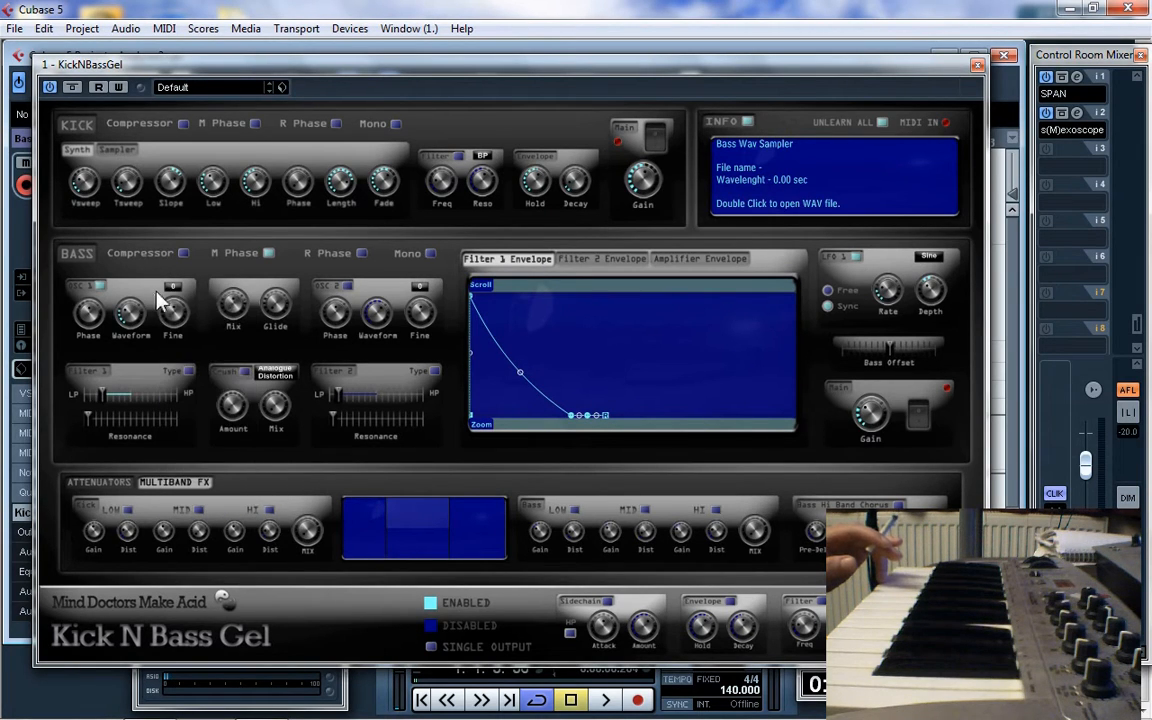
right_click(170, 315)
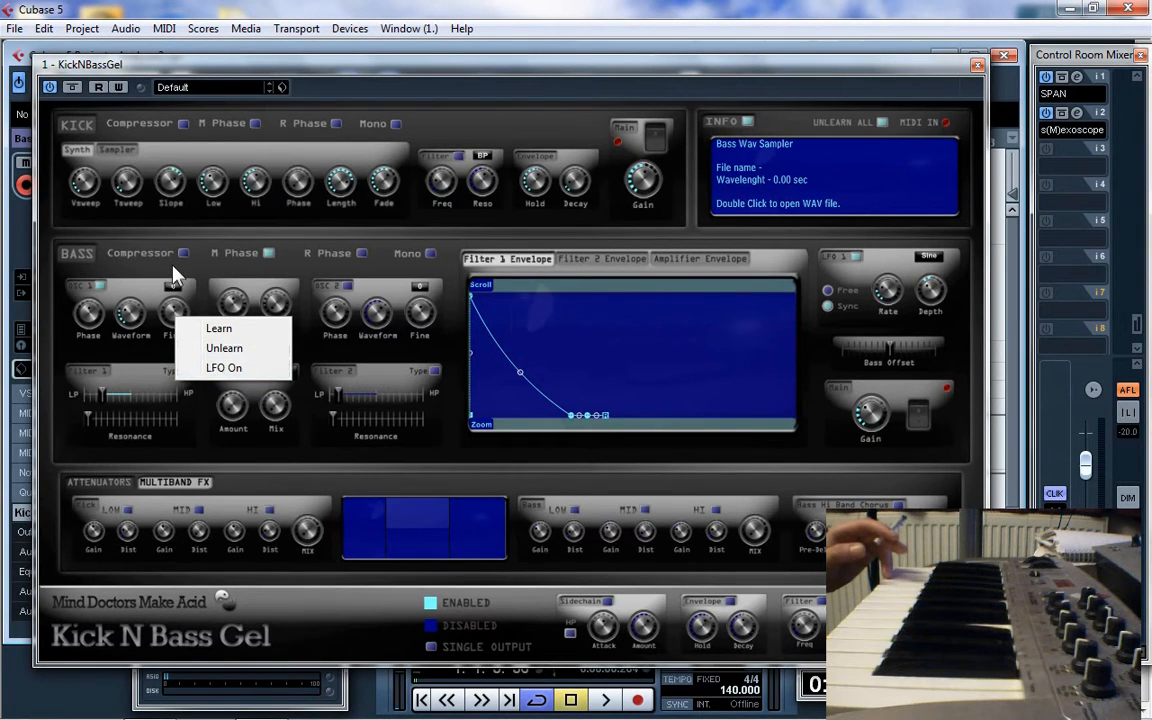
left_click(195, 360)
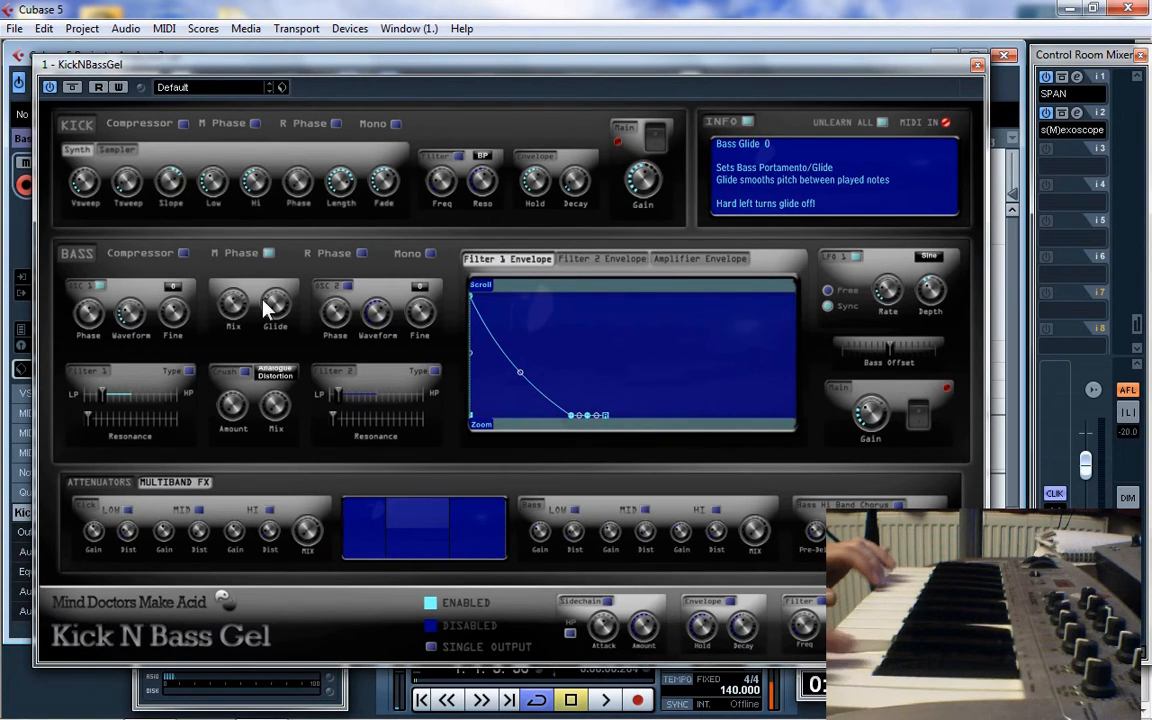
Raise the bass Glide to 53, play with it, and turn it fully back down.
left_click_drag(265, 310, 268, 257)
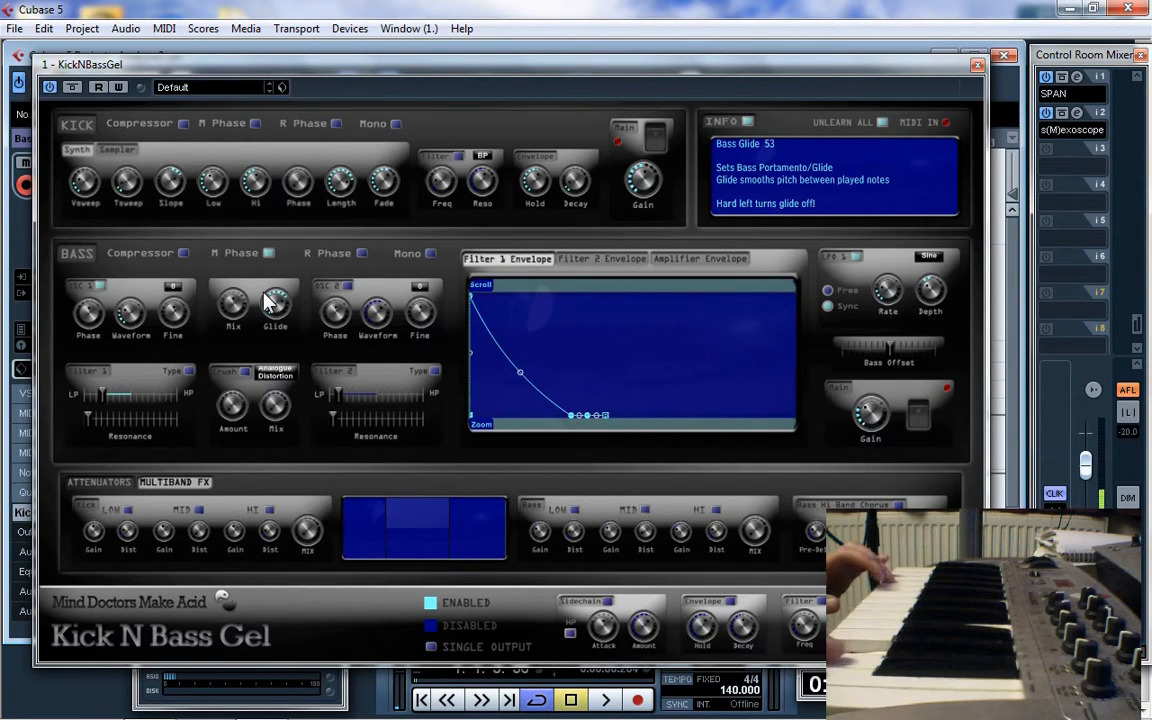
left_click_drag(268, 303, 270, 450)
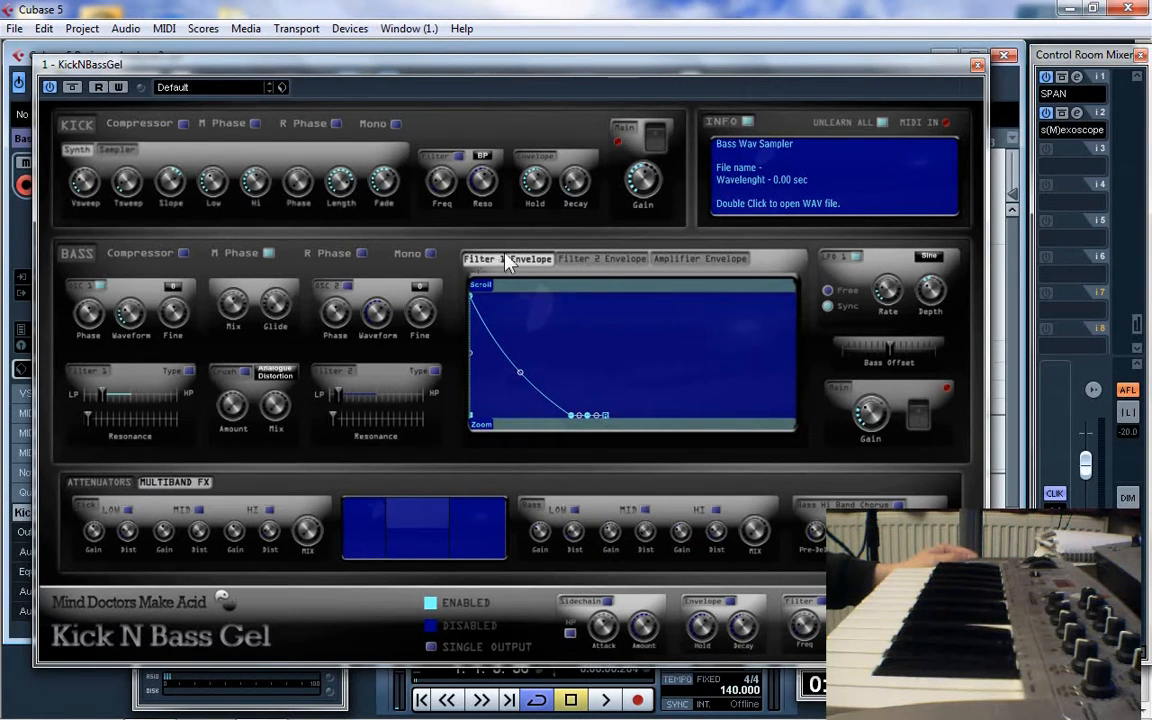
View the Filter 2 Envelope, return to the Filter 1 Envelope, and sweep bass Filter 1 from LP towards HP and back to the centre.
left_click(584, 260)
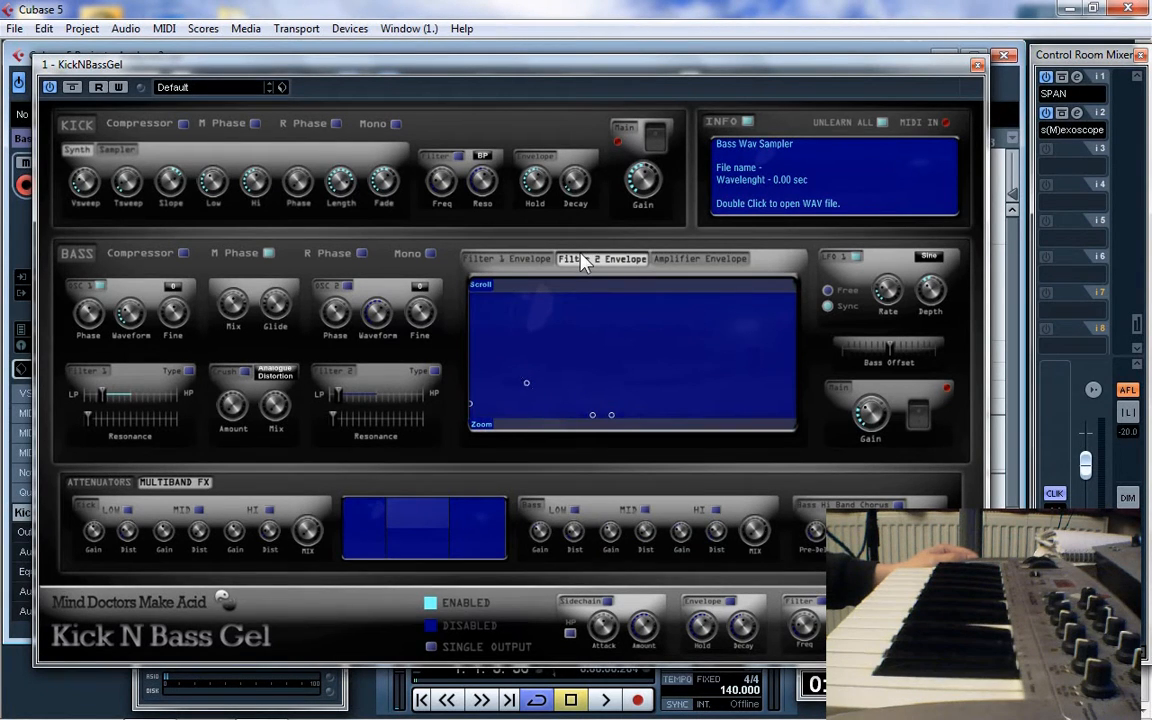
left_click(522, 260)
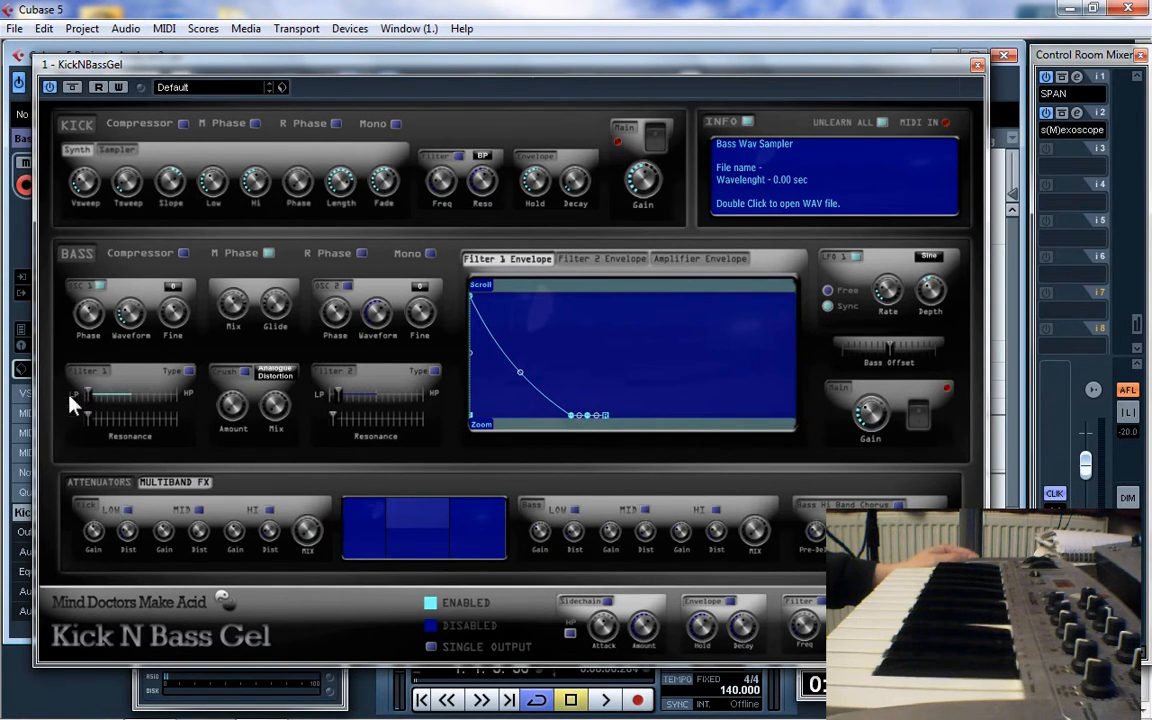
left_click_drag(100, 395, 105, 394)
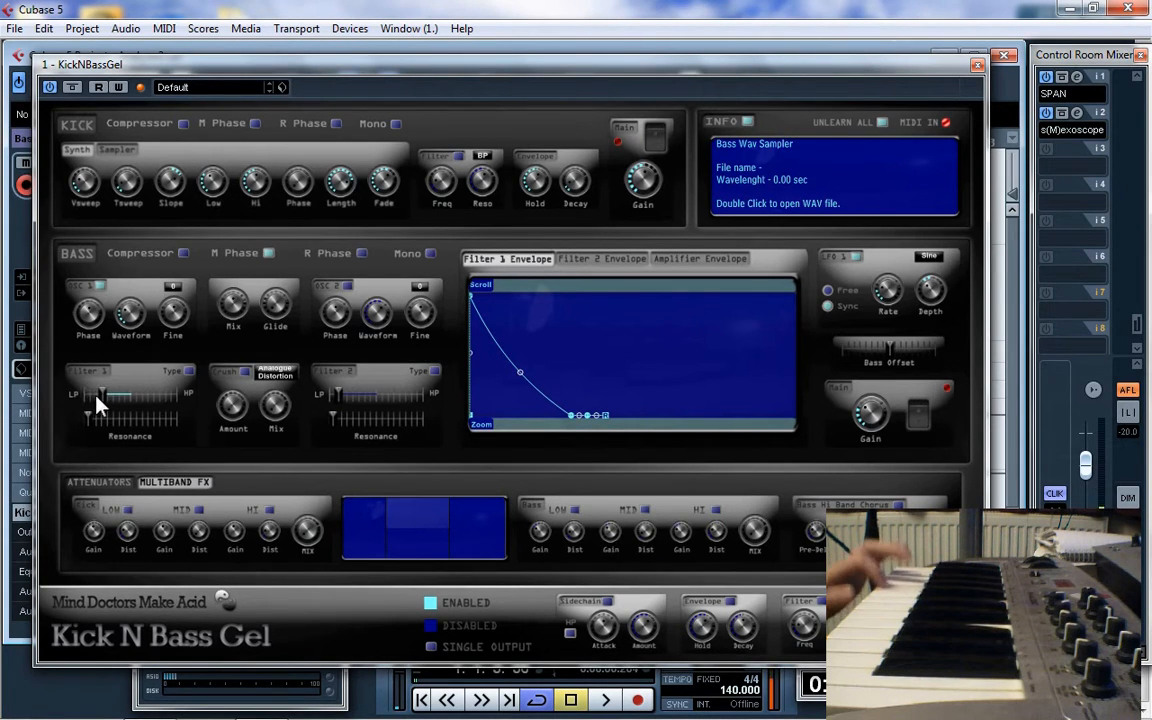
left_click_drag(112, 401, 124, 399)
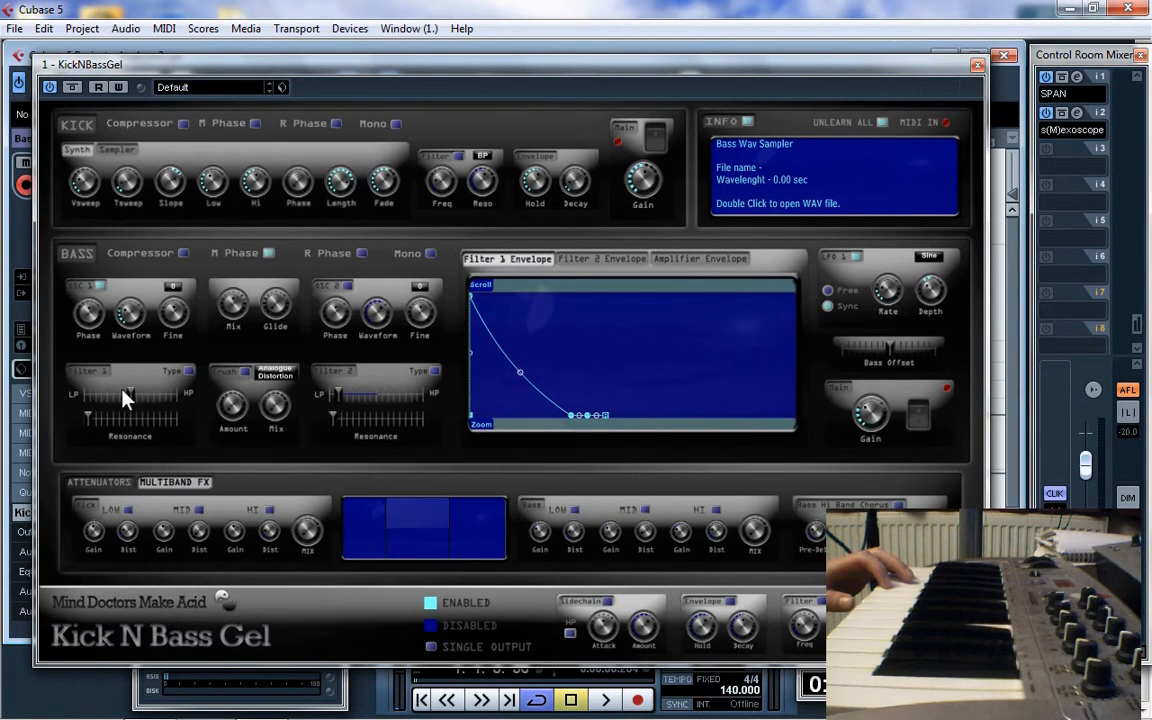
left_click_drag(123, 394, 170, 396)
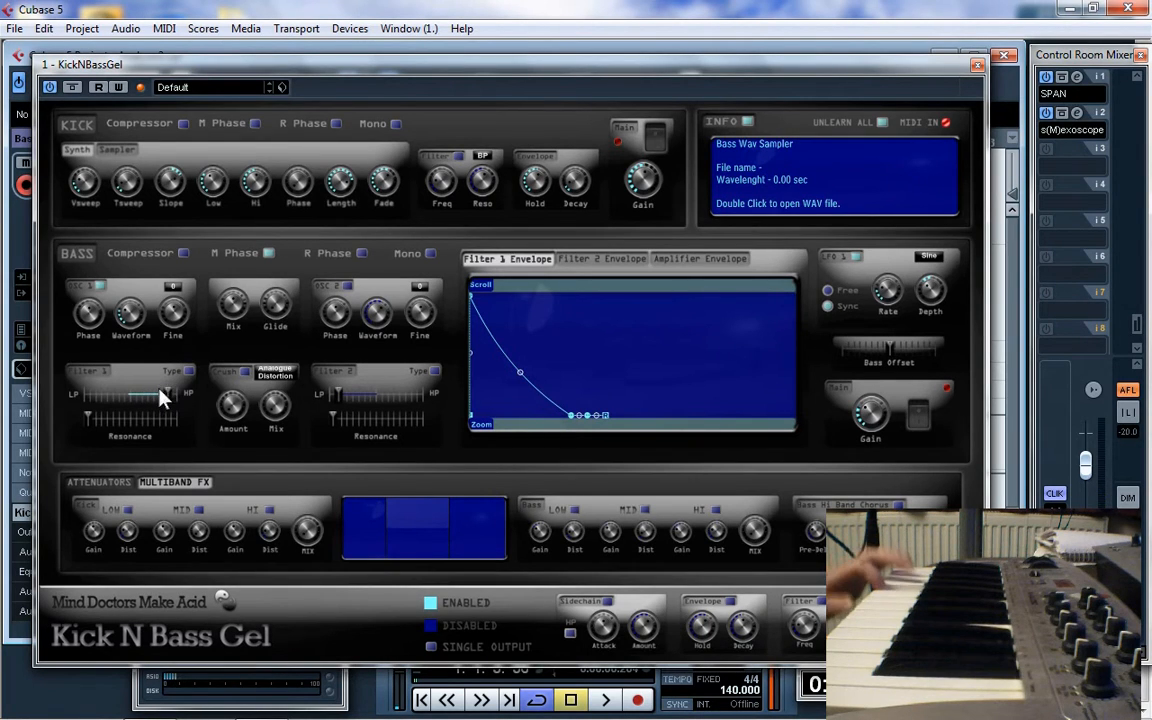
left_click_drag(130, 400, 130, 402)
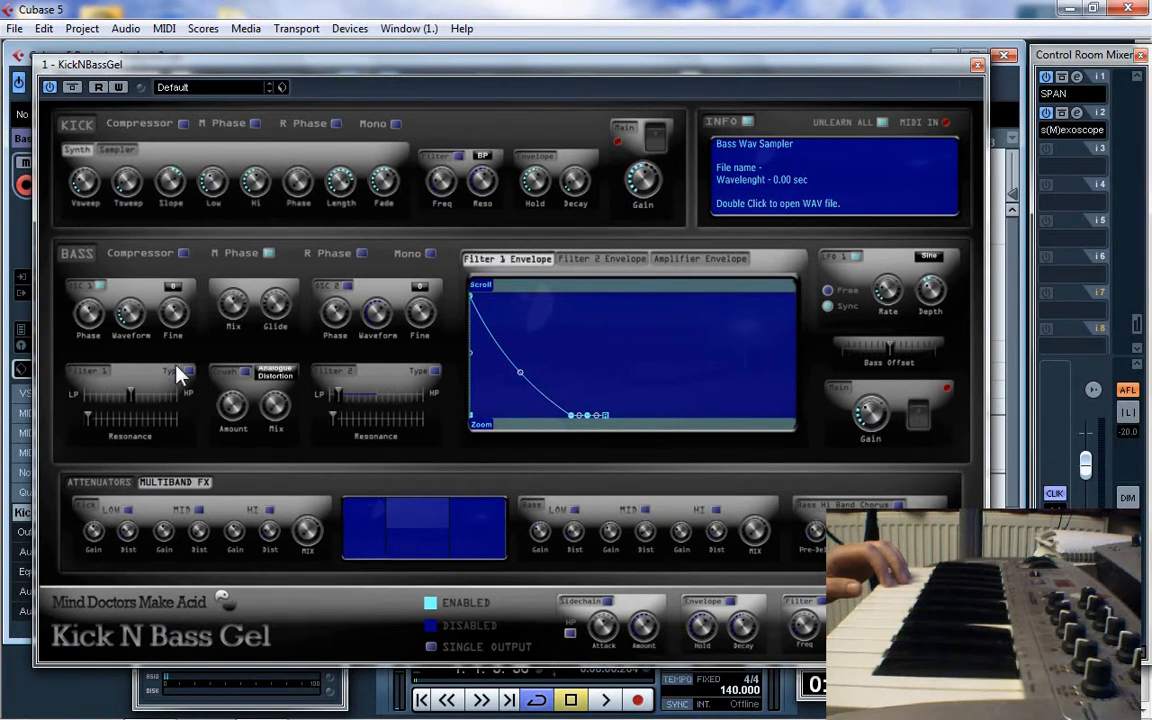
Check the modulation options of bass Filter 1's cutoff slider and move the slider back towards LP.
right_click(125, 389)
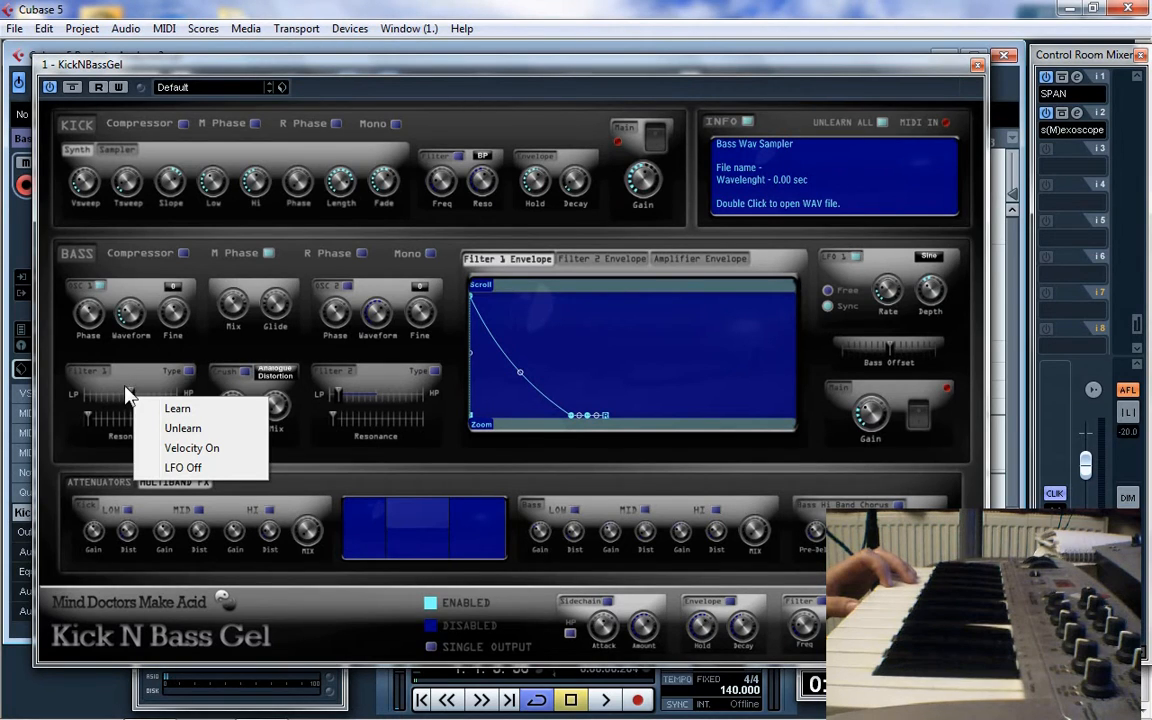
left_click(128, 392)
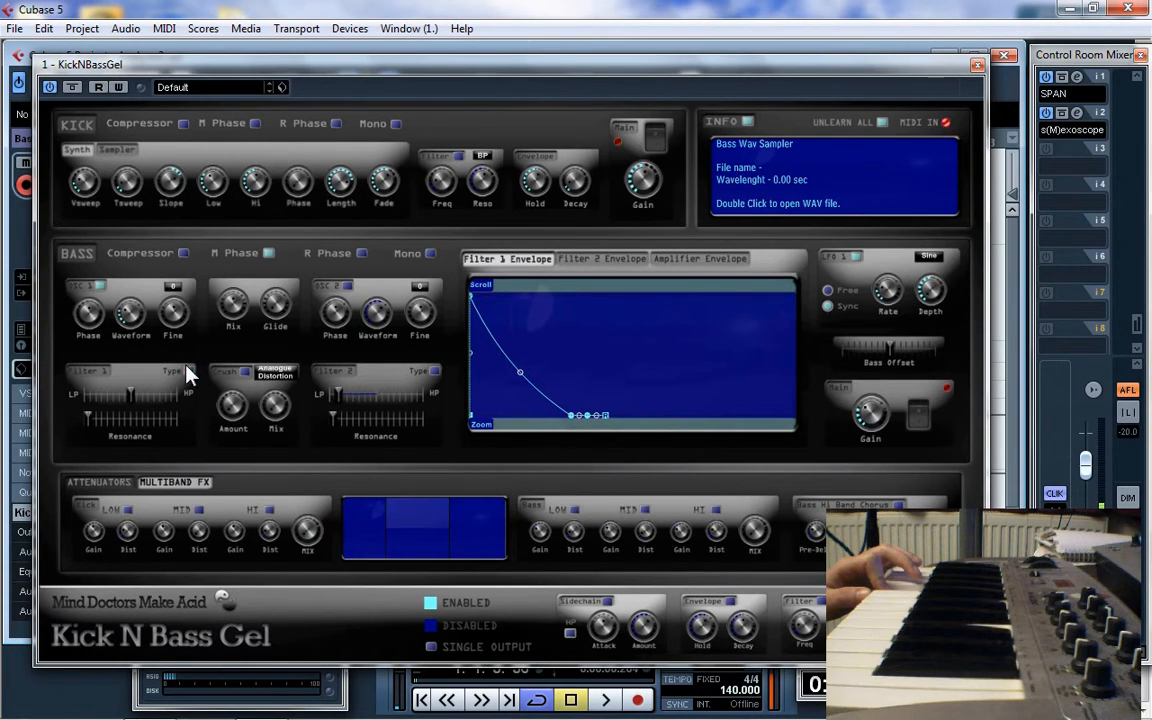
left_click_drag(129, 394, 112, 400)
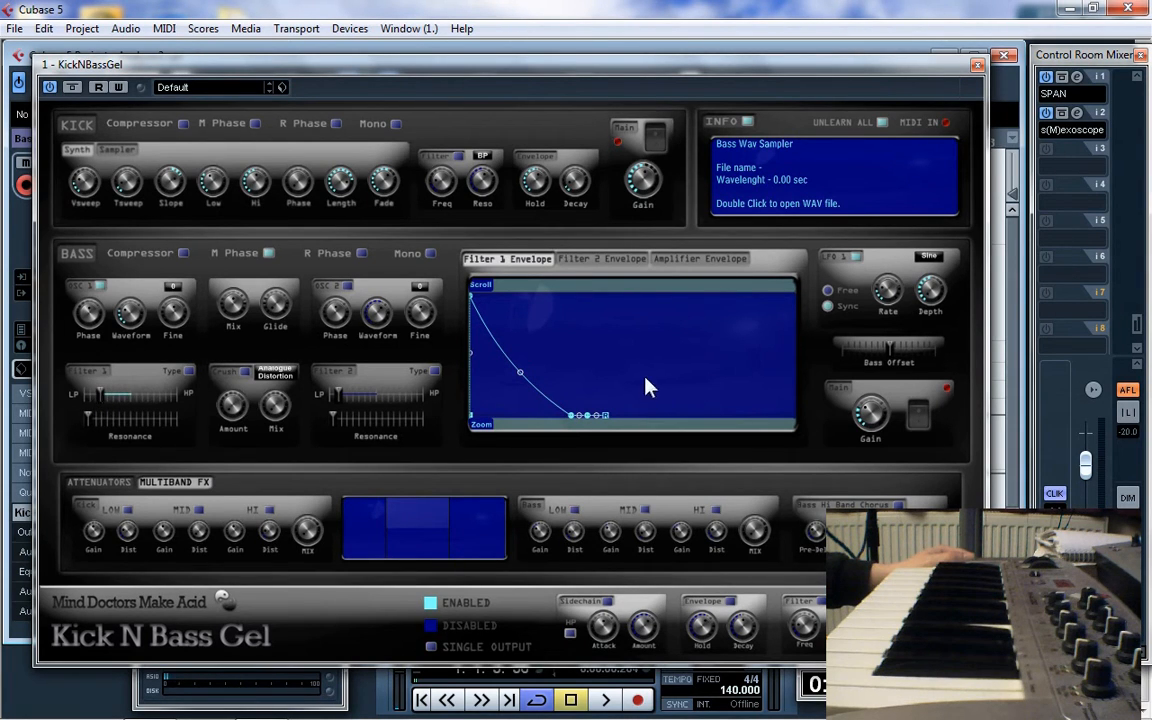
Set the LFO to off for bass Filter 1's cutoff slider and check its options again.
right_click(152, 402)
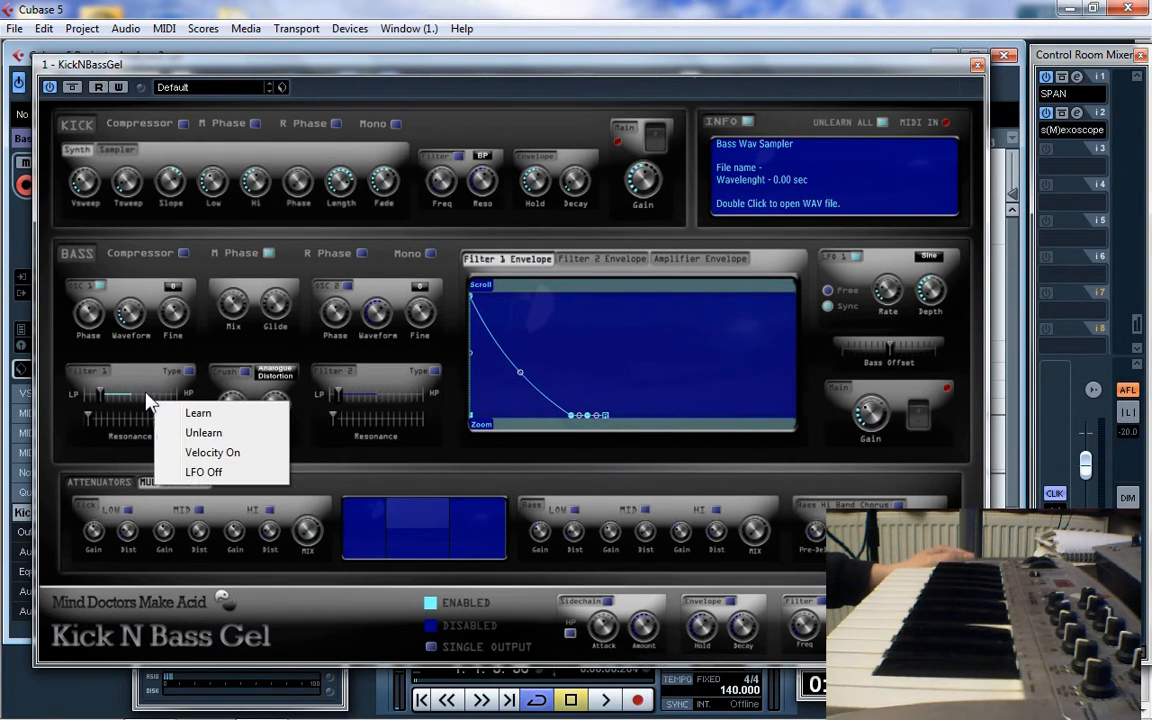
left_click(212, 475)
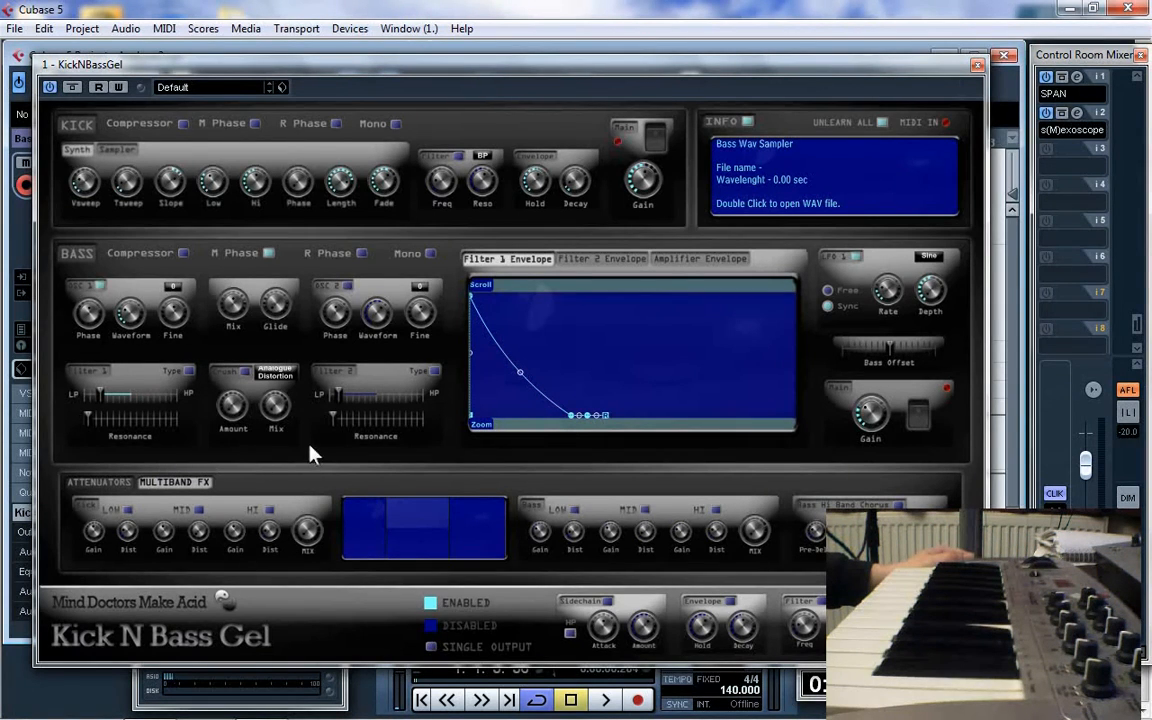
right_click(117, 396)
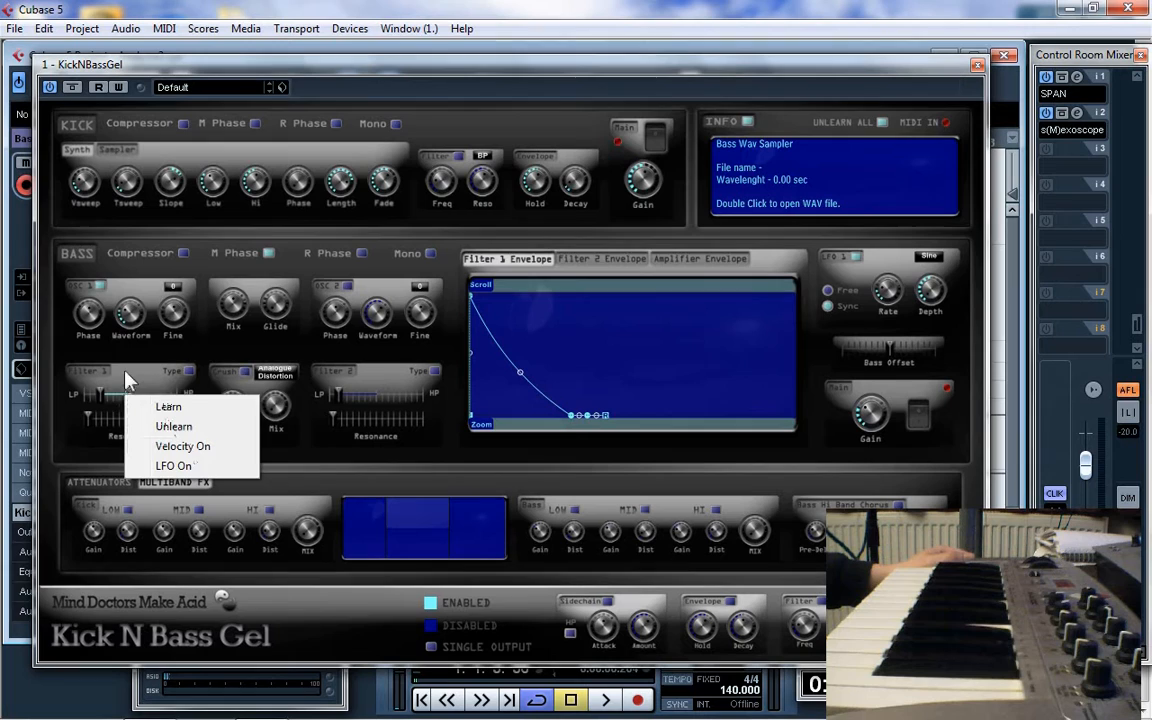
left_click(122, 368)
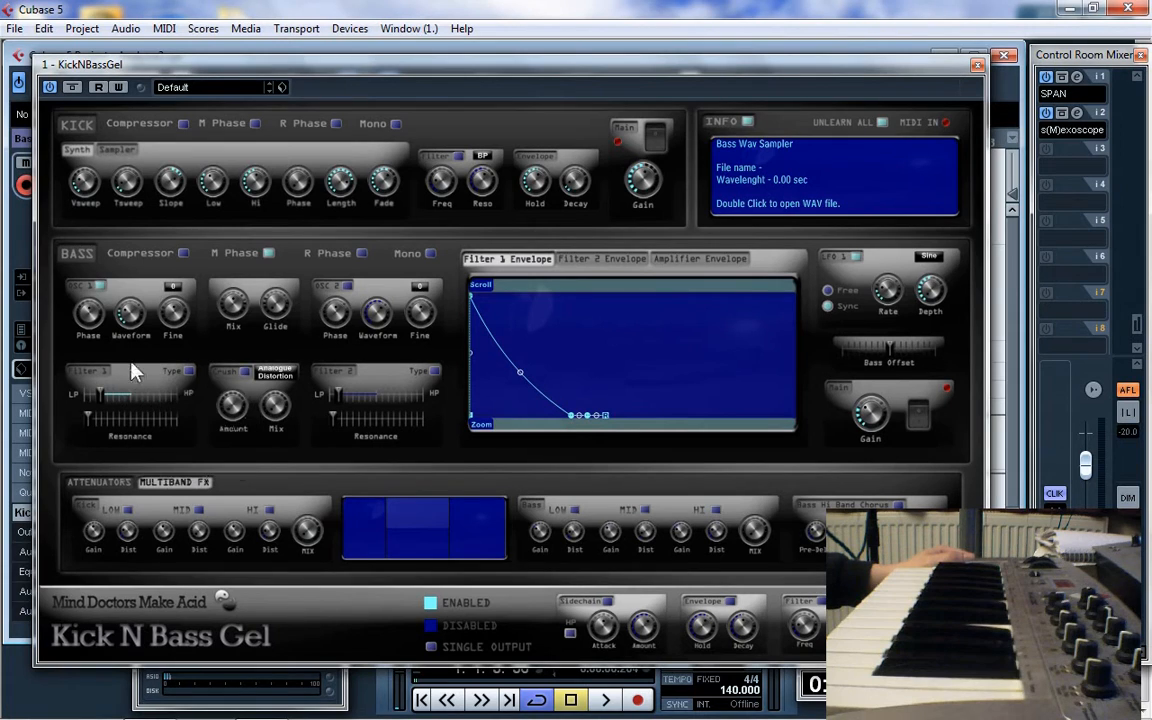
Check the bass Crush types, enable Crush, and audition it with Analogue Distortion, Parabolic Saturation and Overdrive.
left_click(266, 375)
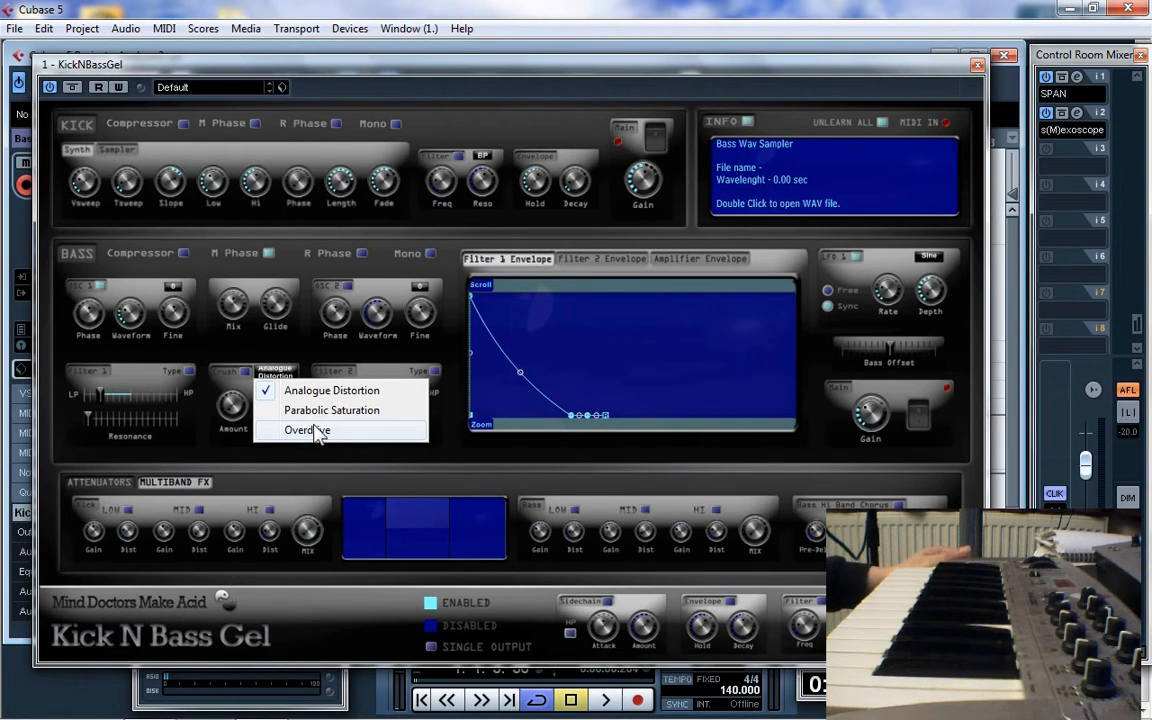
left_click(217, 374)
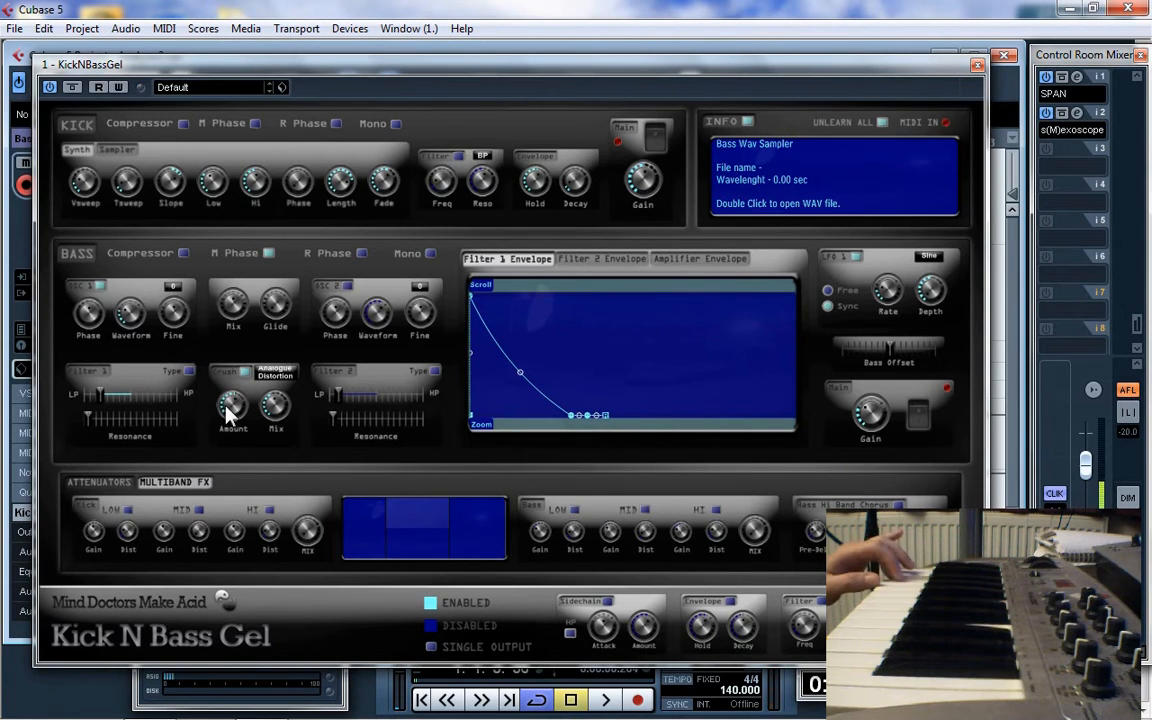
left_click(261, 374)
left_click(290, 410)
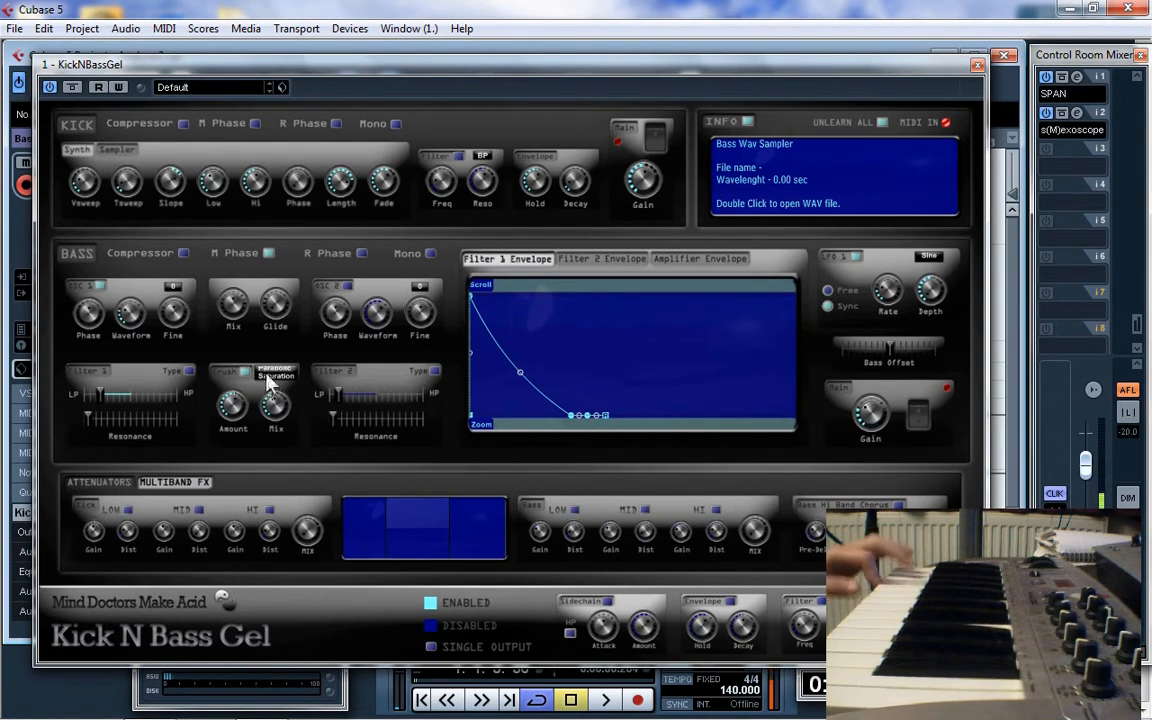
left_click(268, 378)
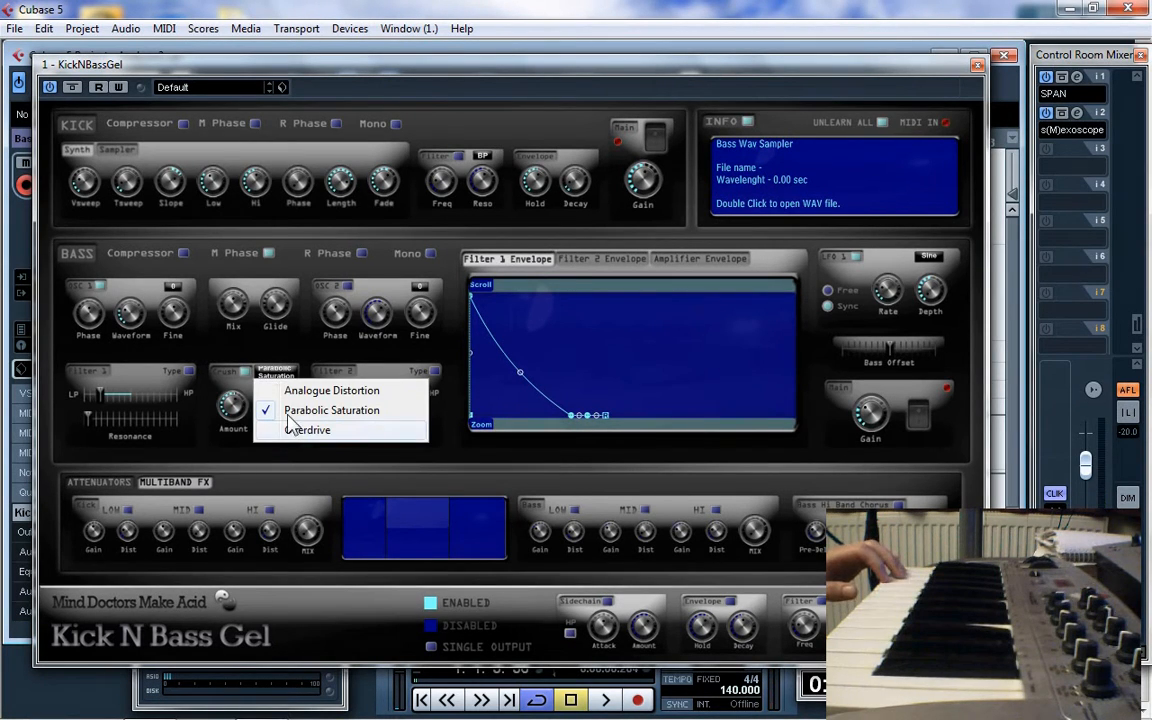
left_click(290, 499)
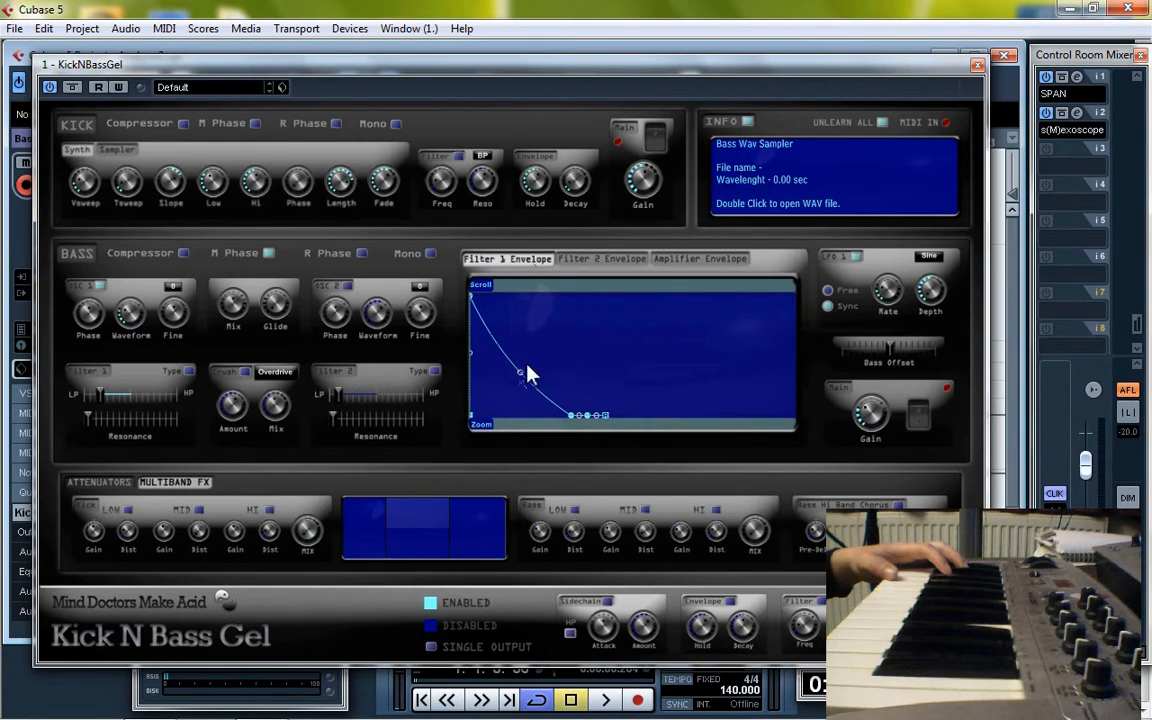
Lengthen the decay of the bass Filter 1 Envelope and check the envelope's options.
left_click_drag(567, 410, 595, 415)
right_click(603, 363)
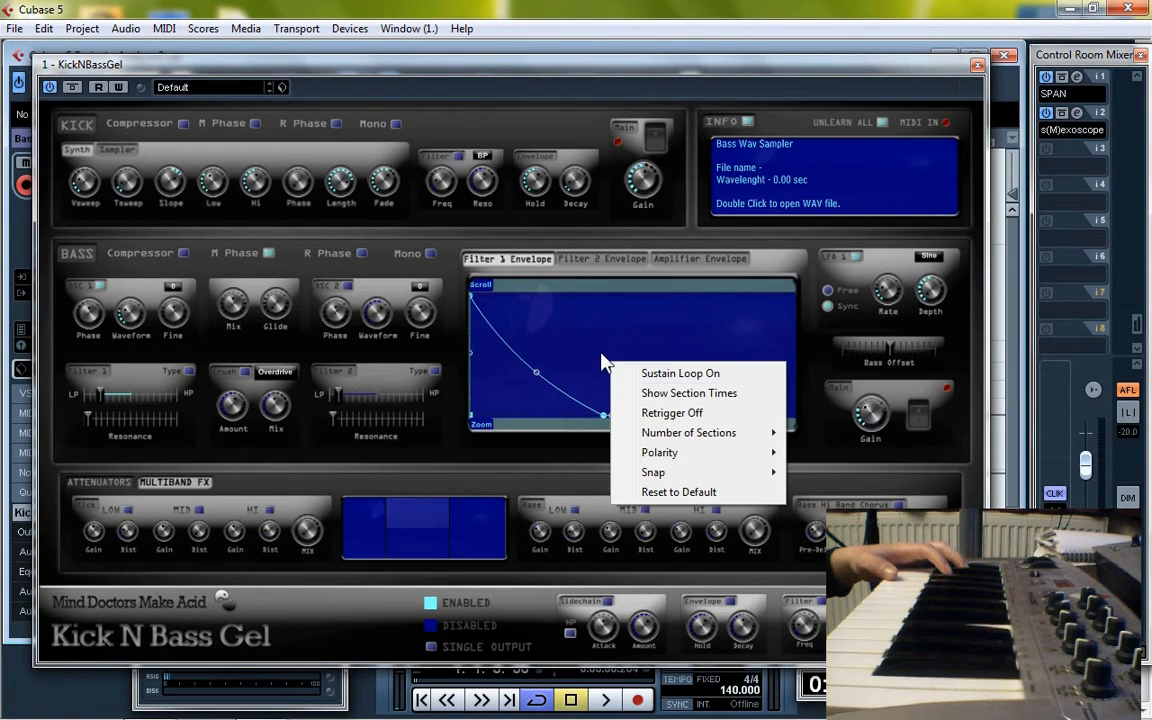
mouse_move(668, 432)
Show the bass Amplifier Envelope, adjust its start point, and extend its upper end point to lengthen the note.
left_click(651, 264)
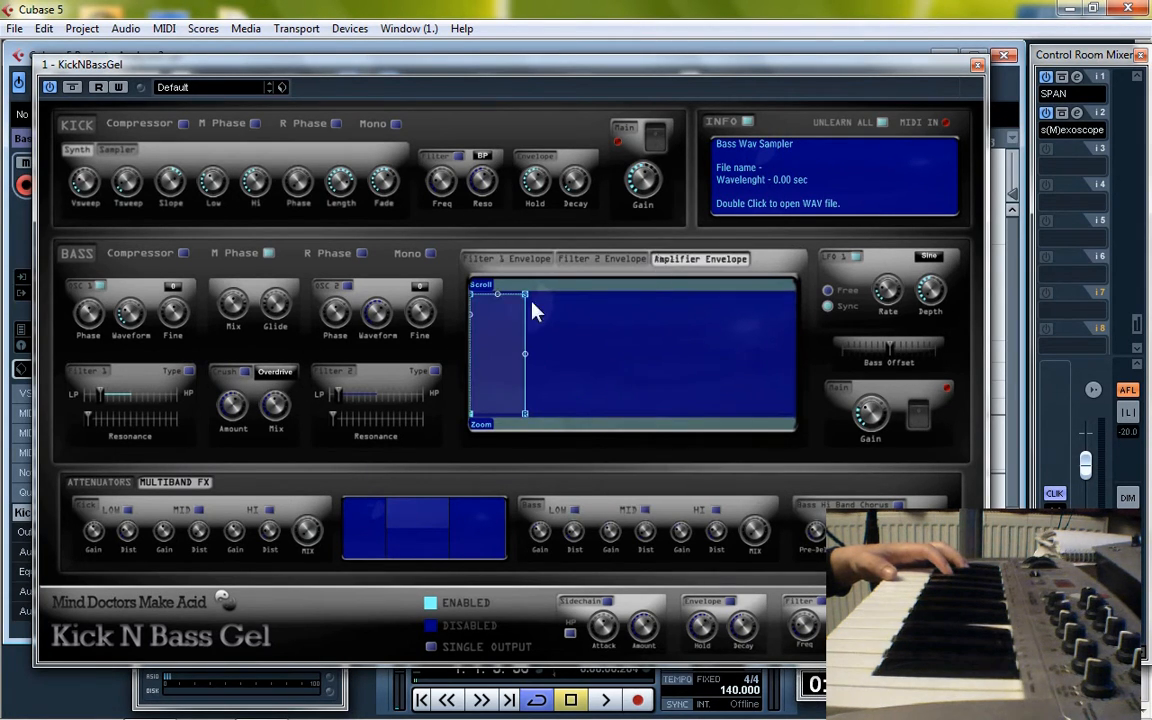
mouse_move(468, 295)
left_mouse_down()
mouse_move(497, 295)
mouse_move(465, 295)
left_mouse_up()
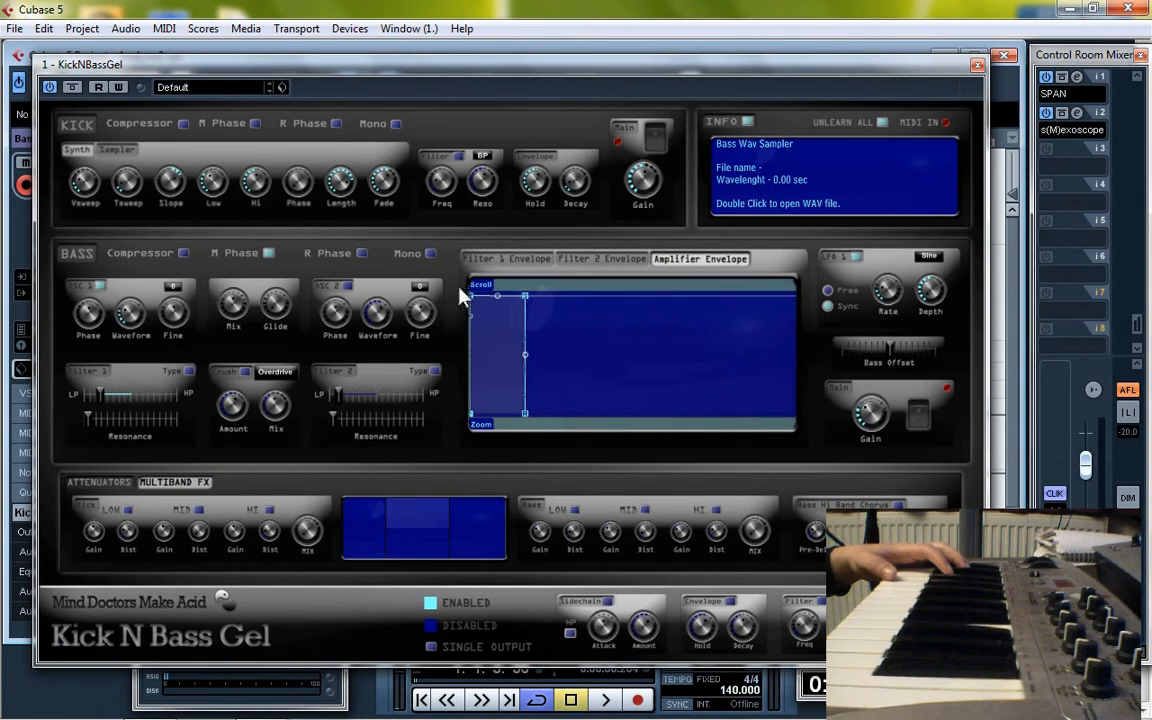
right_click(524, 299)
left_click(581, 333)
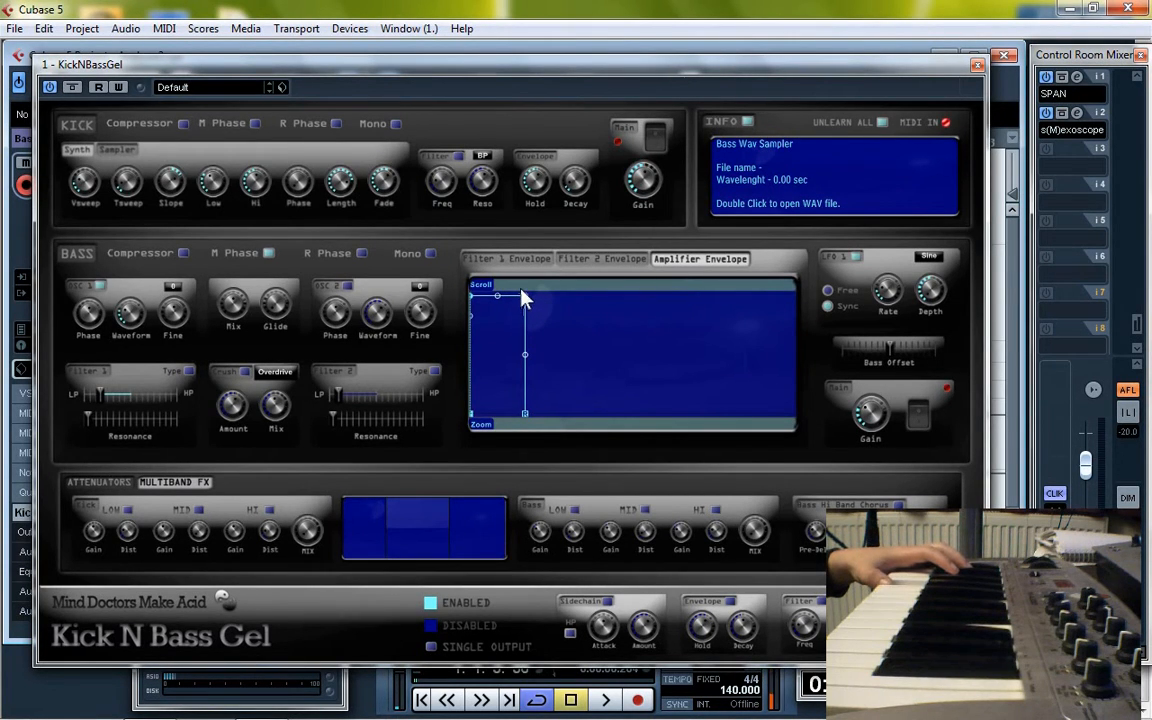
mouse_move(524, 299)
left_mouse_down()
mouse_move(758, 292)
mouse_move(536, 291)
left_mouse_up()
Check the end point's options, turn Sustain Loop on for the Amplifier Envelope, and fine-tune the end point's position.
right_click(541, 293)
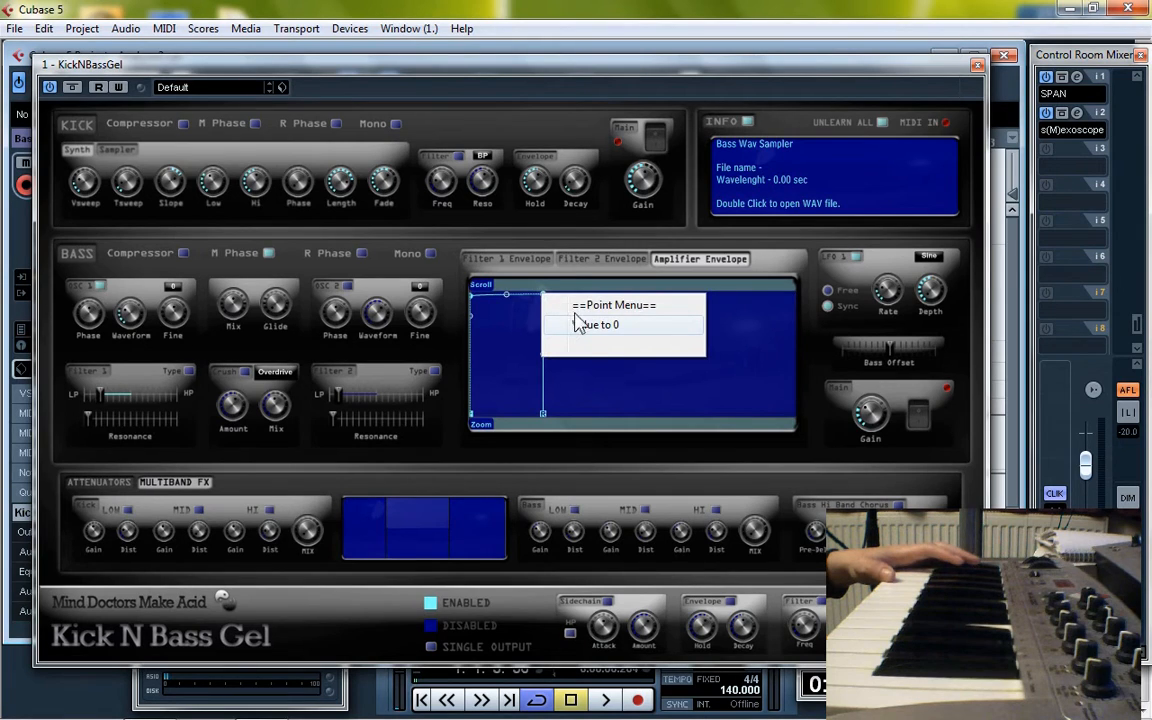
left_click(596, 368)
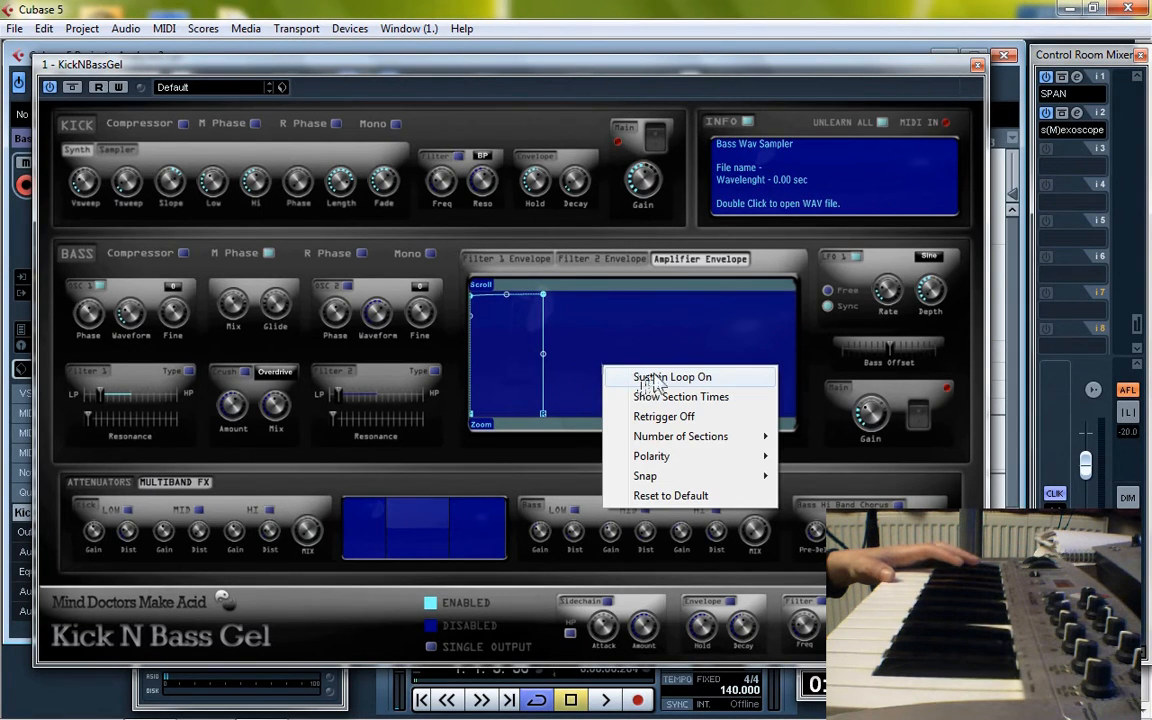
left_click(607, 377)
left_click_drag(542, 296, 546, 298)
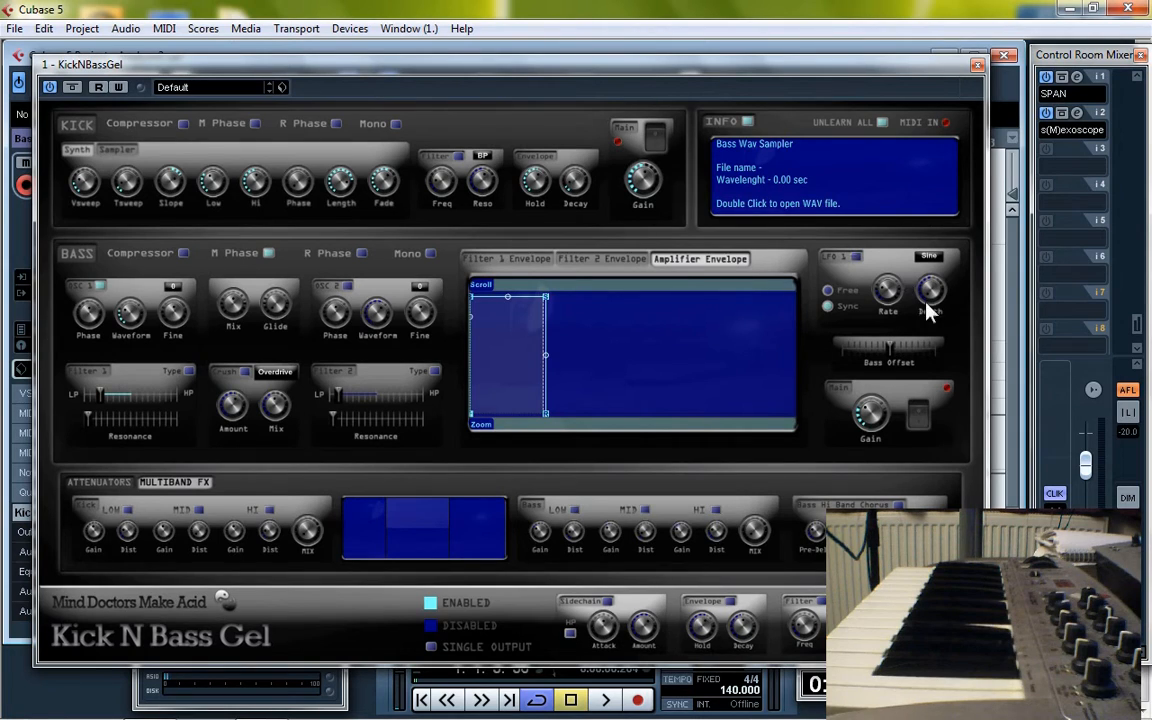
Try the Bass Offset slider, return it to the centre, and view the Attenuators.
mouse_move(881, 343)
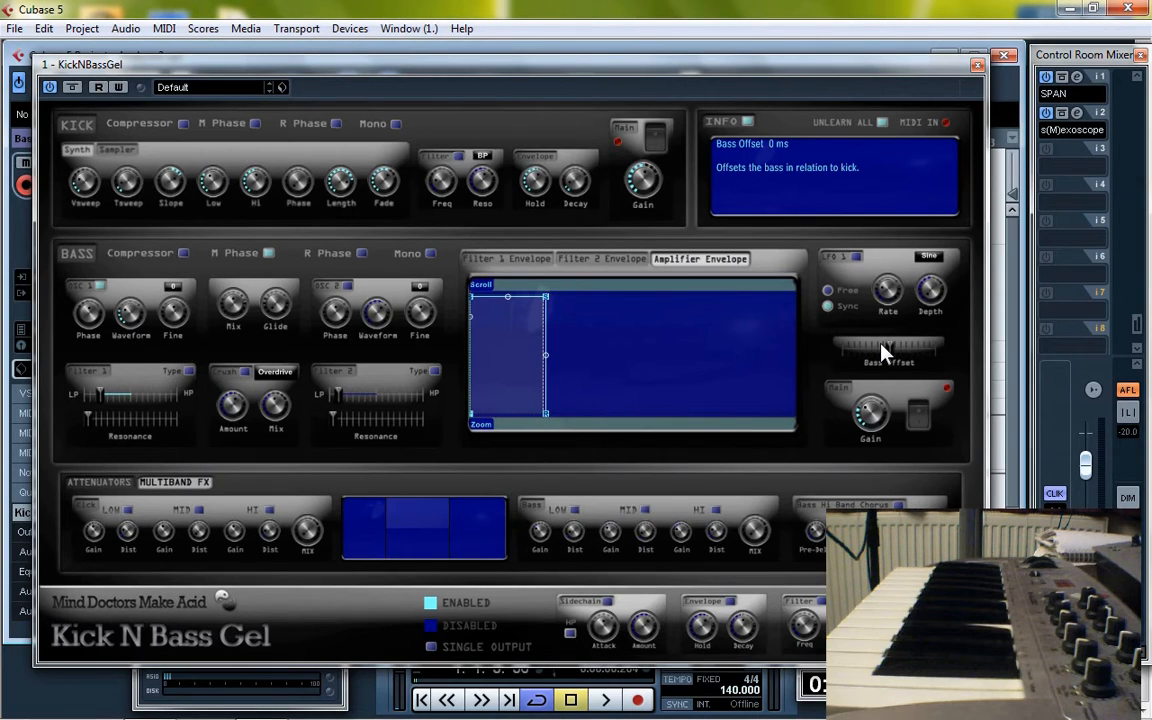
mouse_move(881, 346)
left_mouse_down()
mouse_move(856, 352)
mouse_move(895, 357)
left_mouse_up()
left_click_drag(936, 349, 881, 349)
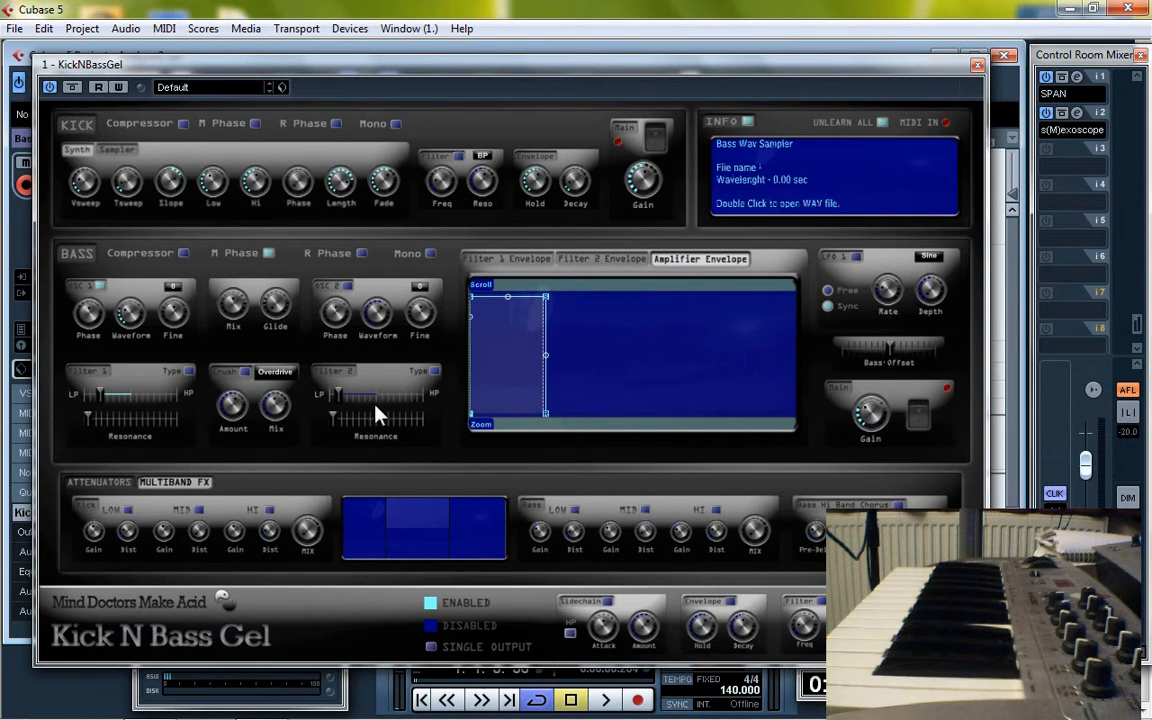
left_click(101, 484)
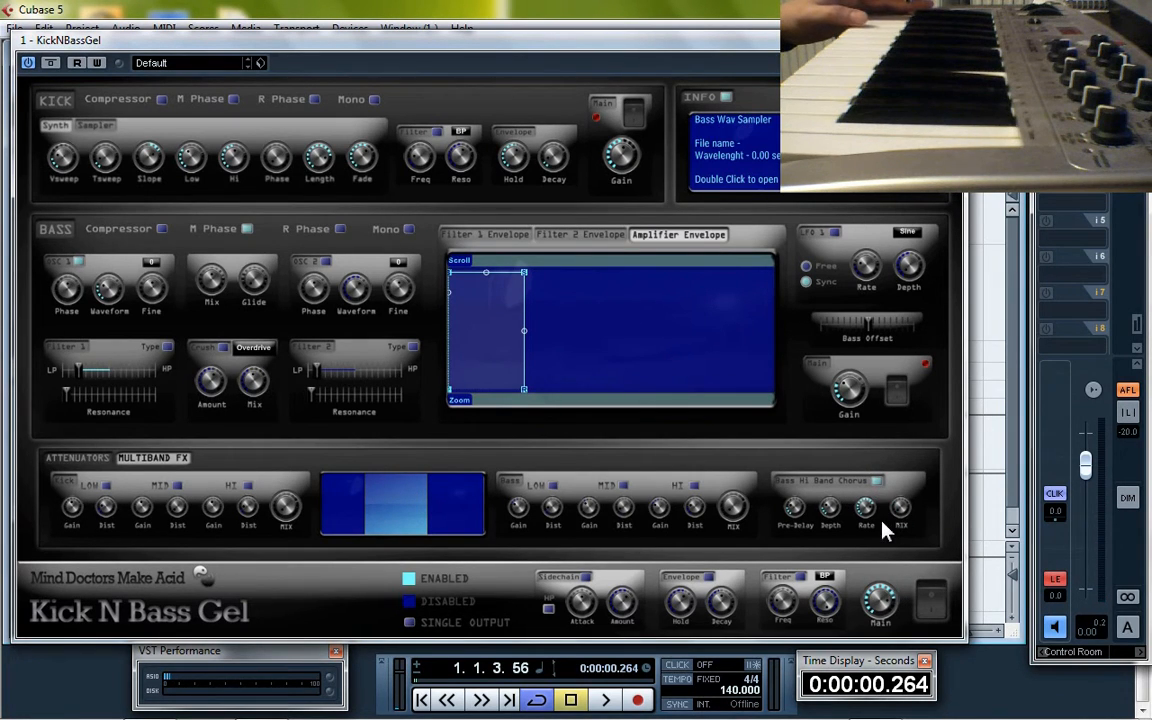
Raise the MIX of the Bass Hi Band Chorus and sweep the Frequency Splitter's Freq B to 312 Hz, up to 8266 Hz, and back down.
left_click_drag(897, 507, 890, 465)
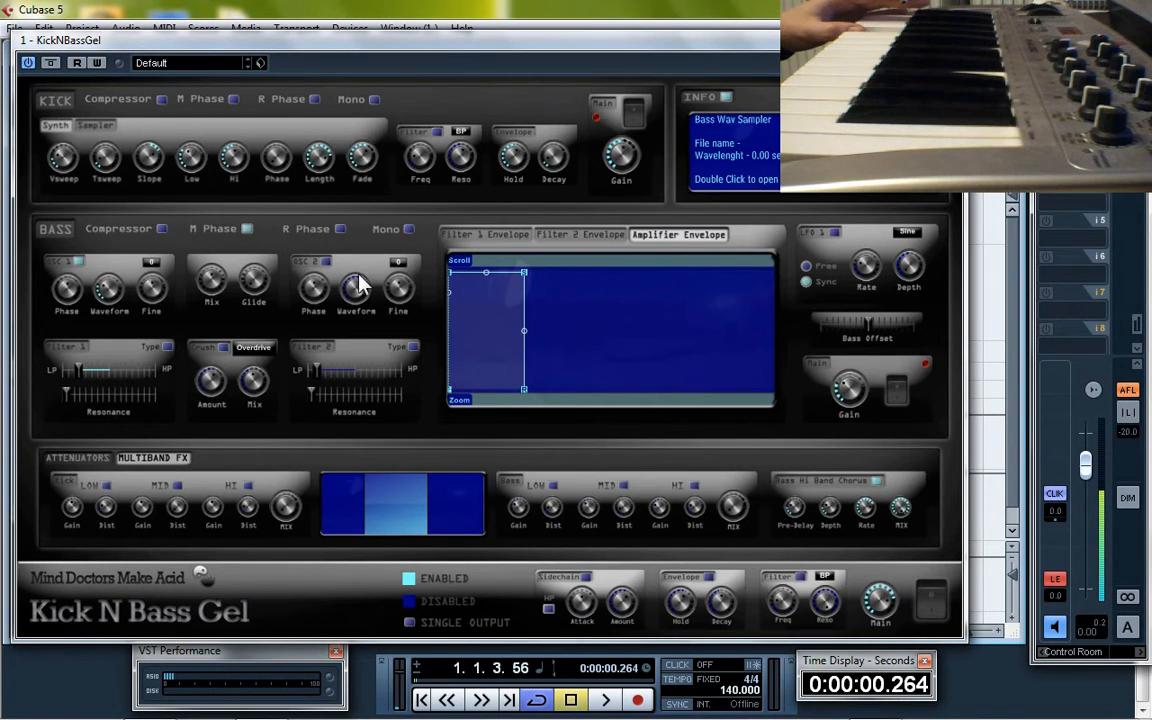
left_click_drag(430, 505, 366, 507)
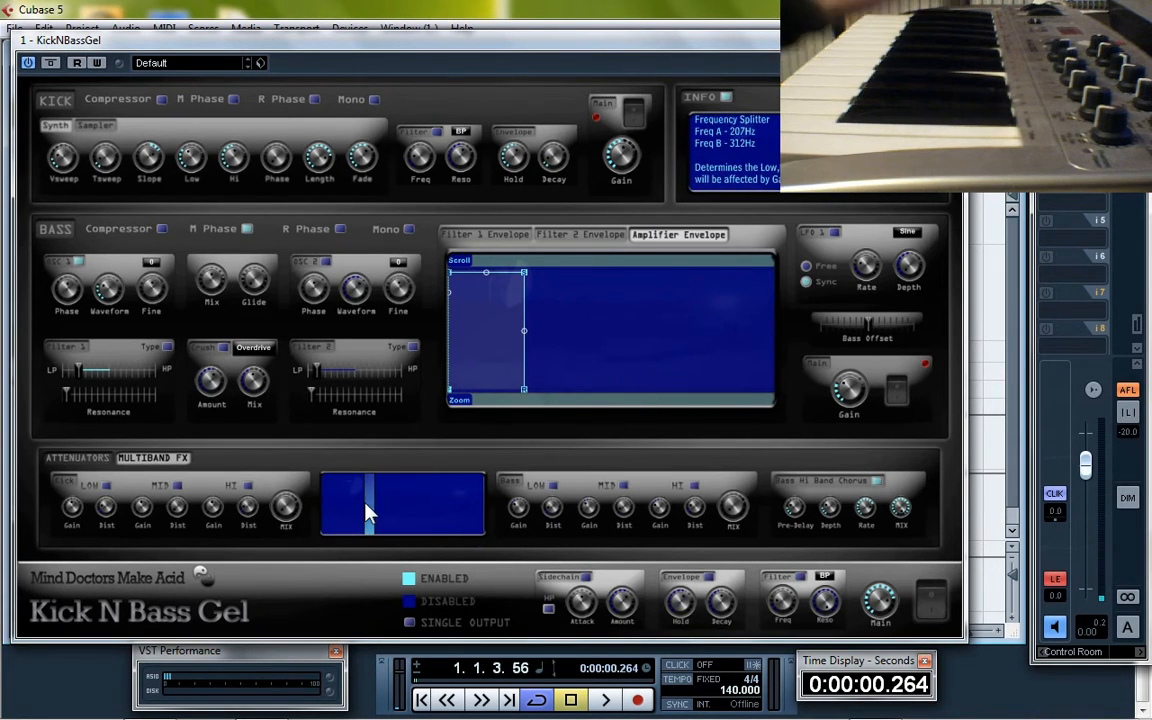
left_click_drag(368, 513, 453, 515)
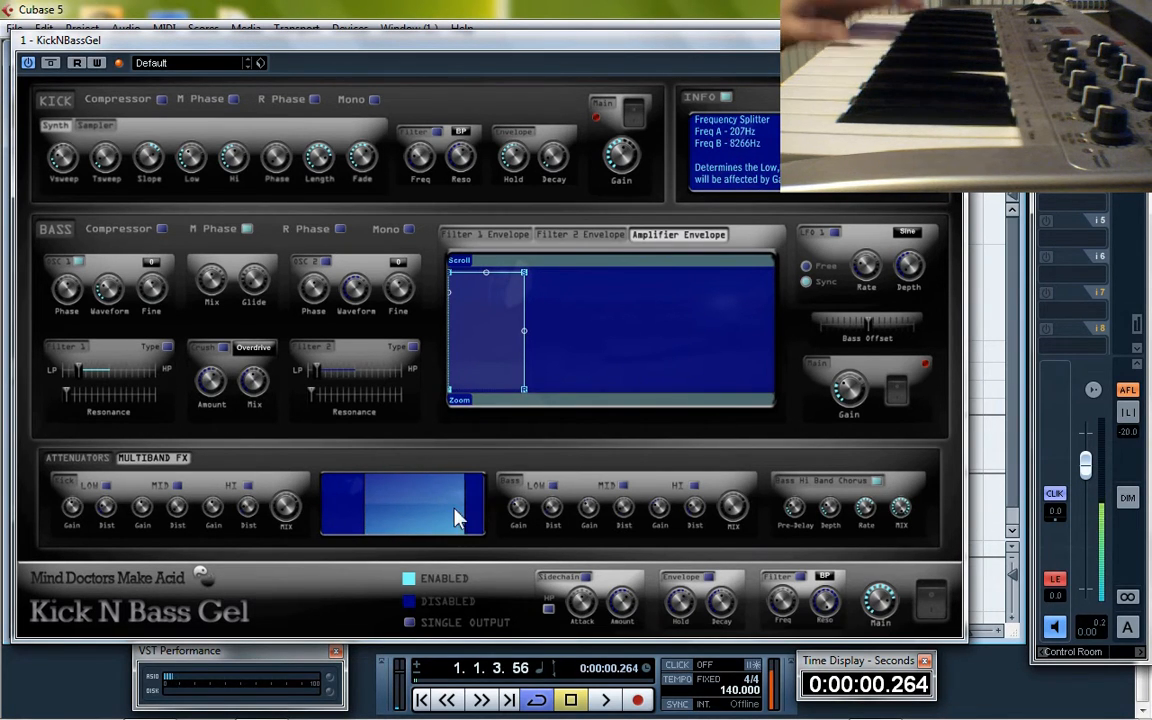
left_click_drag(426, 510, 439, 510)
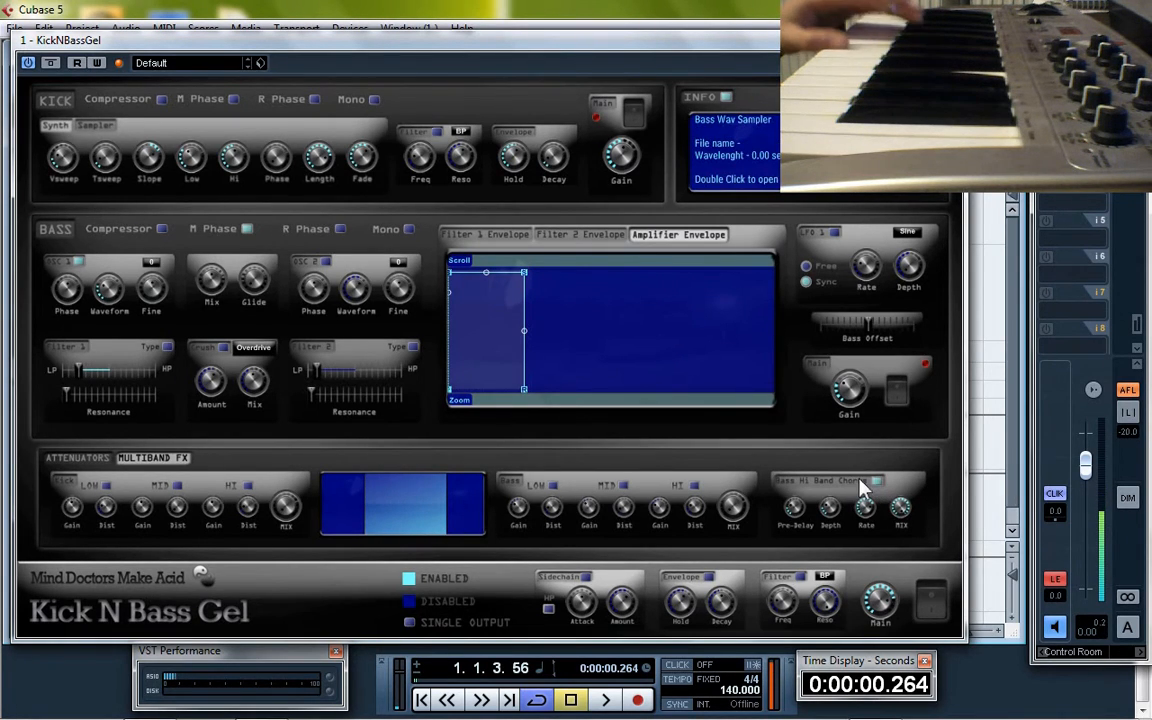
left_click_drag(460, 506, 397, 510)
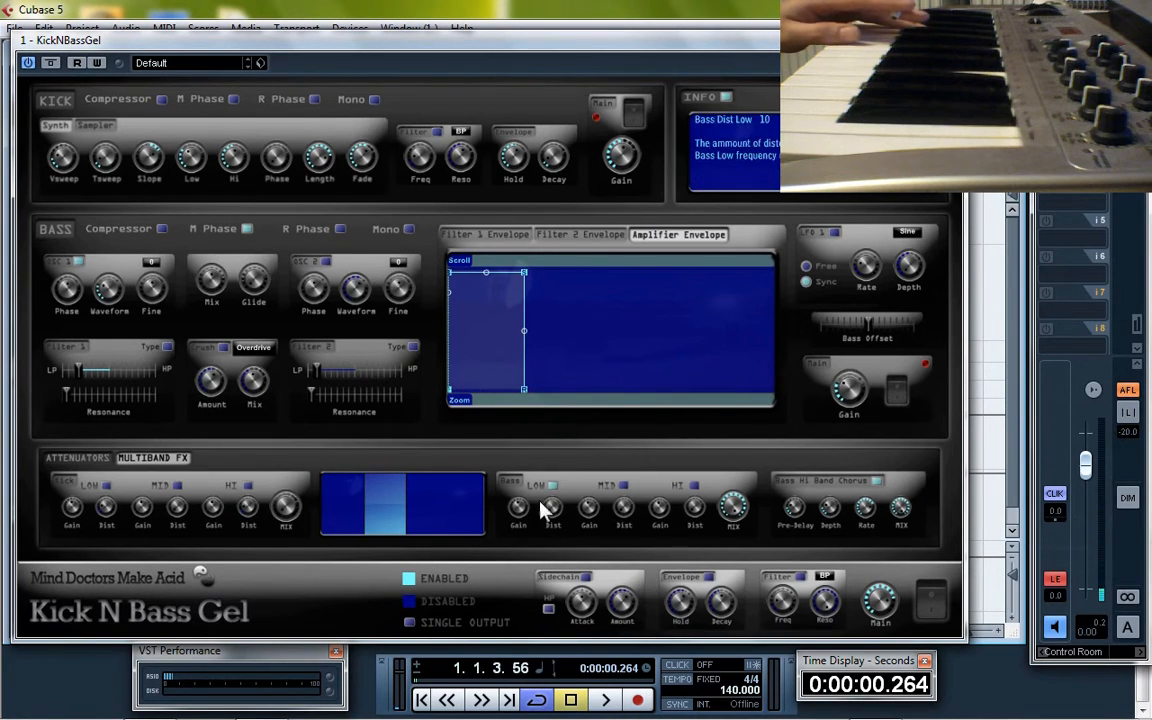
Set Bass Dist Low to 26, extend the splitter's mid band downwards, and raise Bass Dist Hi.
scroll(542, 504, "up", 16)
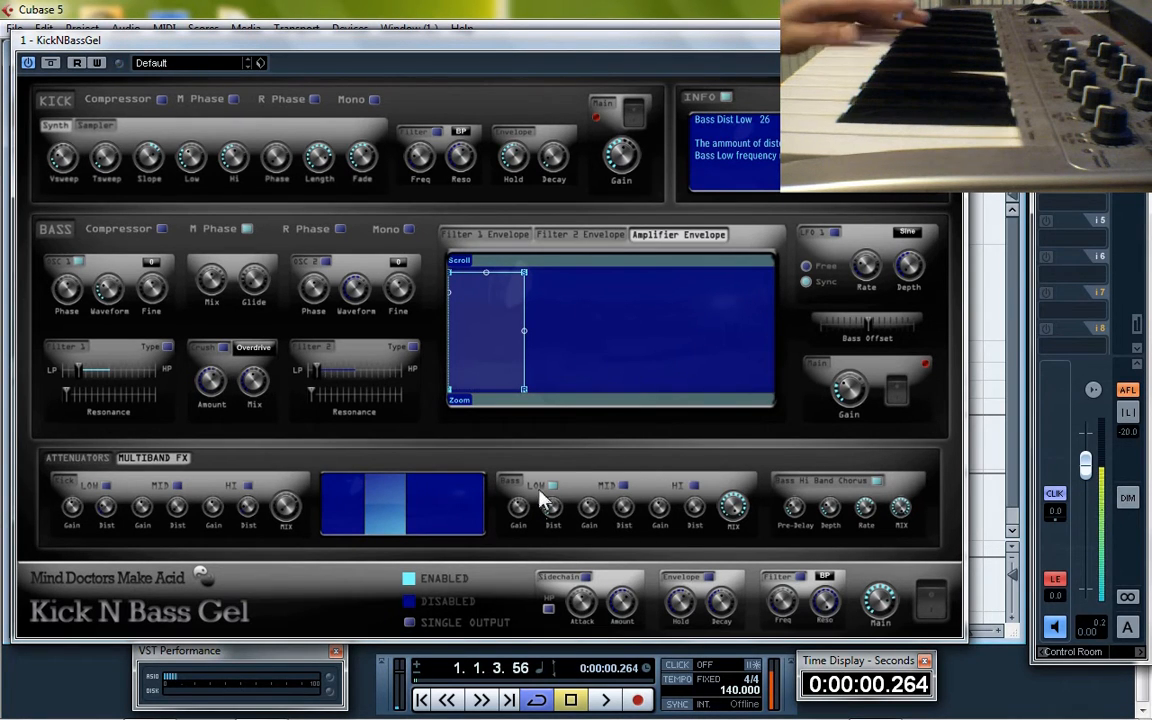
left_click_drag(364, 503, 335, 501)
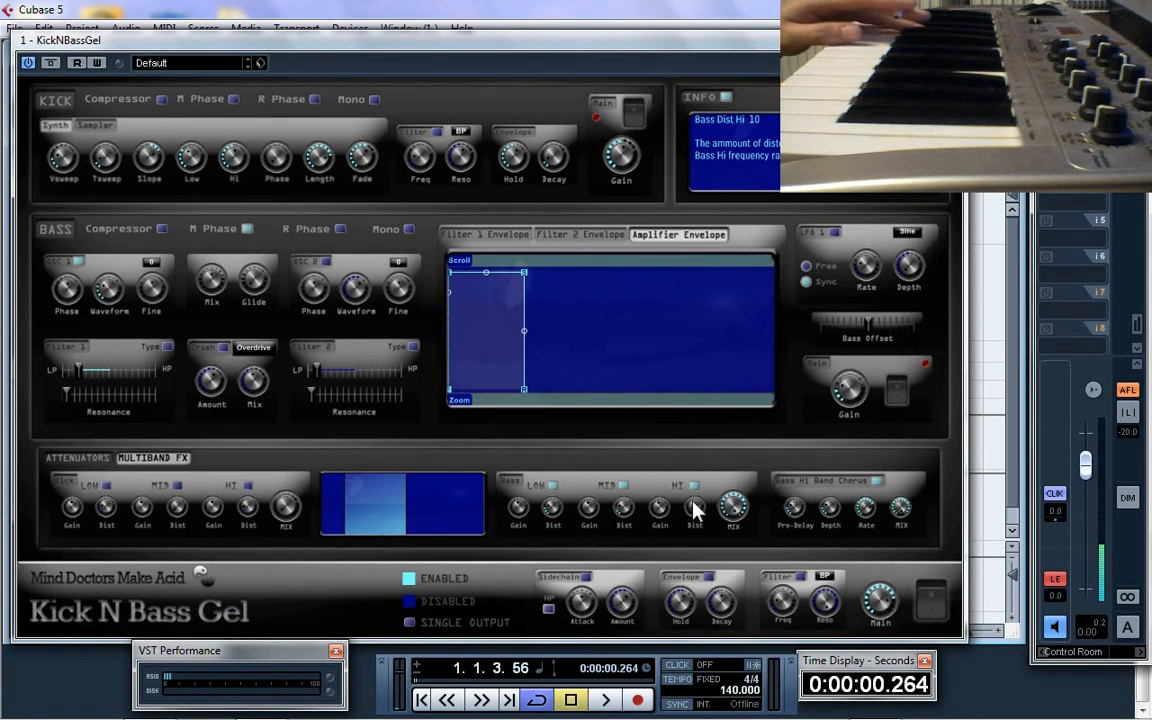
left_click_drag(697, 512, 689, 486)
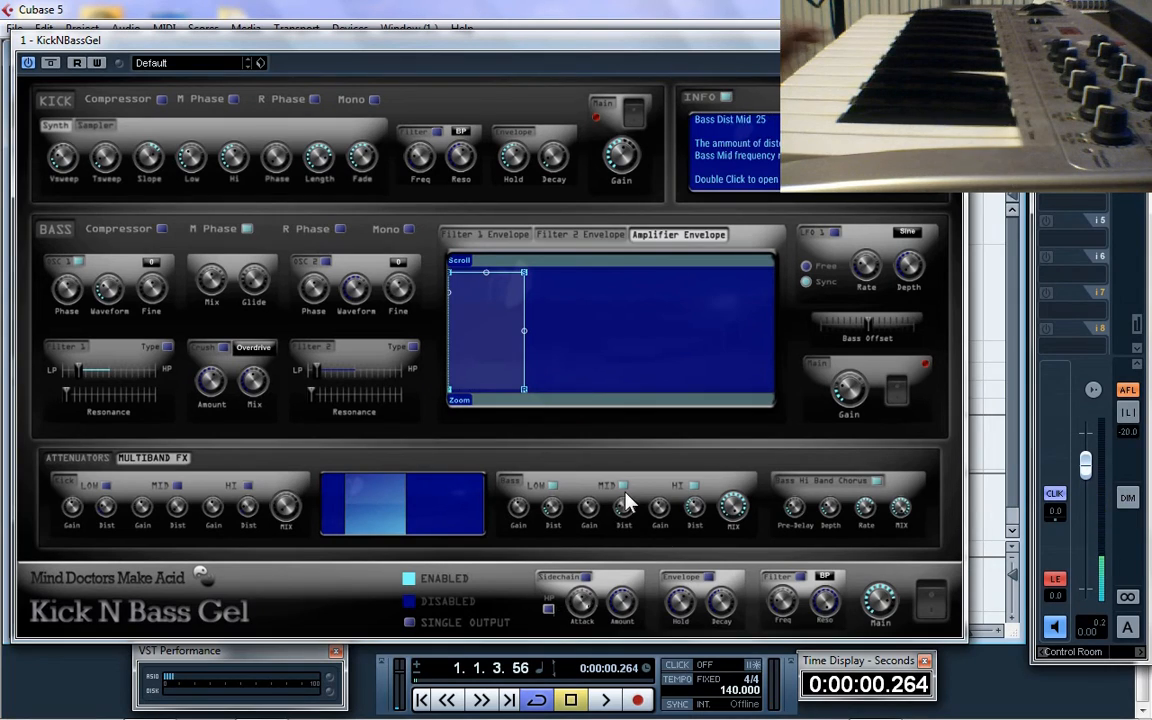
Move the plug-in window aside to show the Kick and Bass tracks, bring it back, play the project, and return to Multiband FX.
left_click_drag(503, 38, 570, 458)
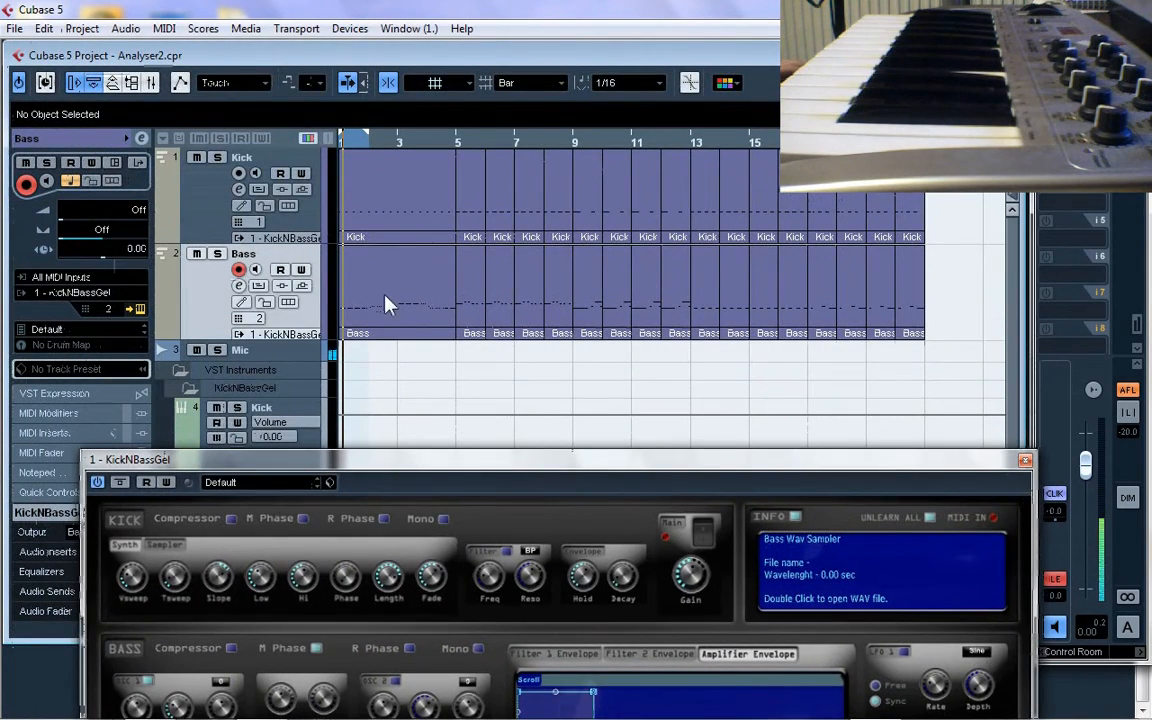
left_click_drag(517, 463, 502, 70)
key("space")
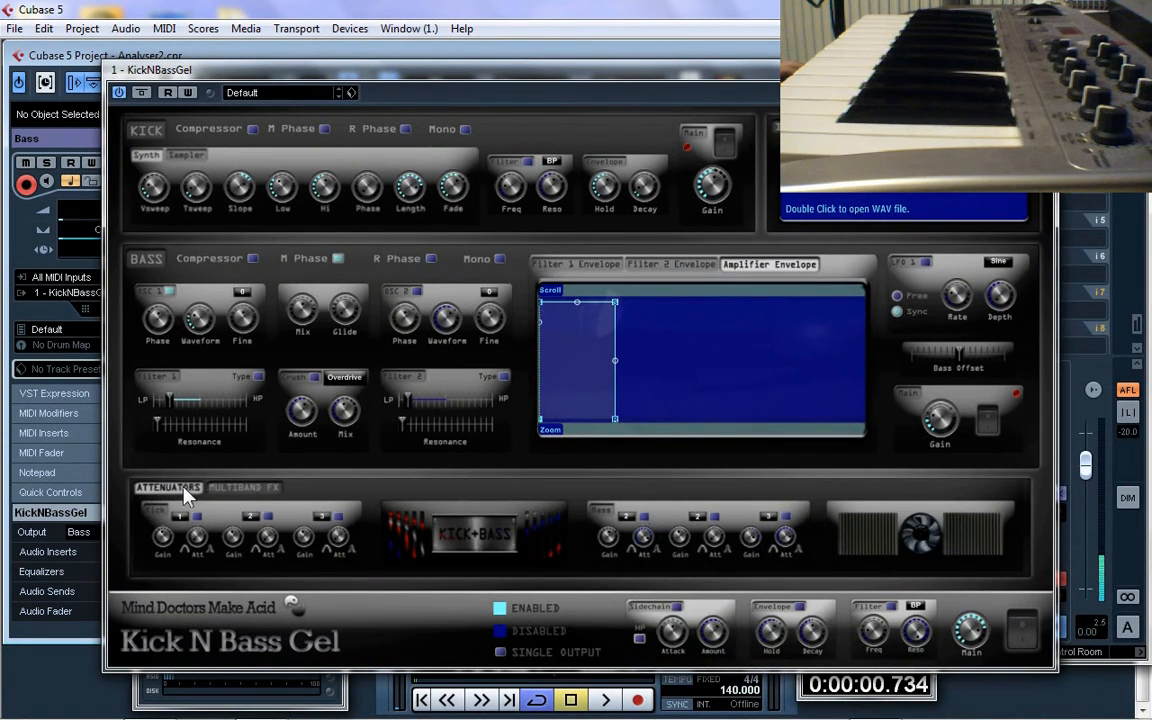
left_click(243, 487)
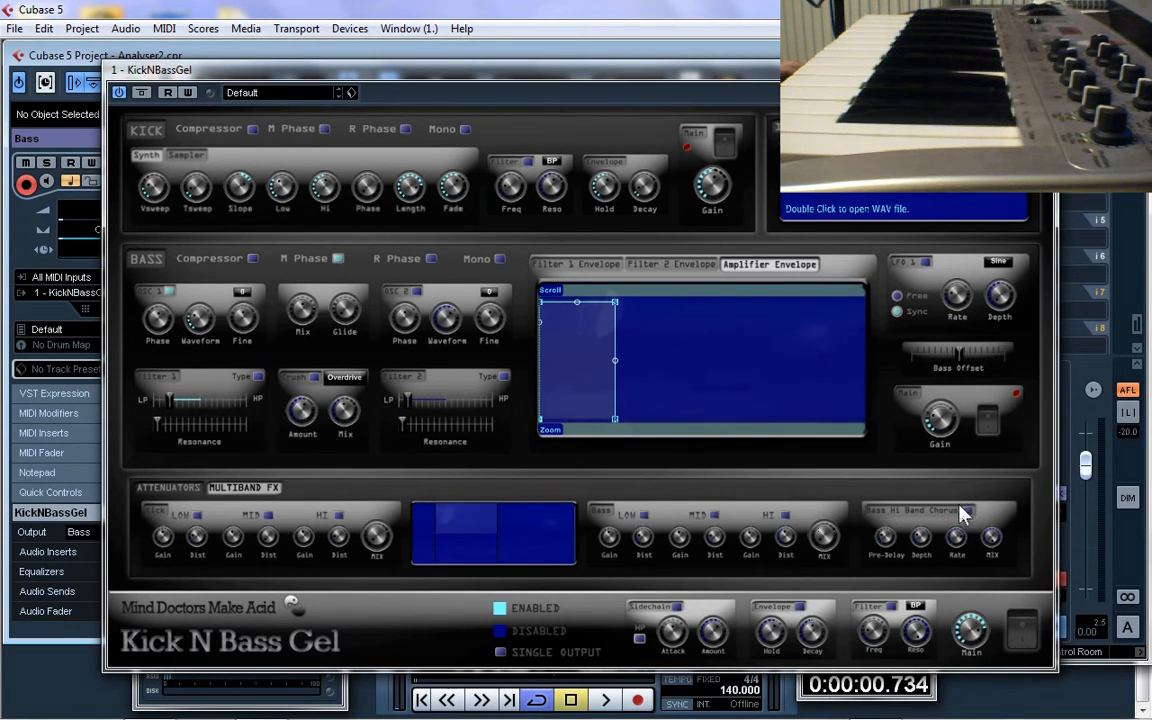
Play the project while enabling the Sidechain and raising its Amount, and stop playback.
key("space")
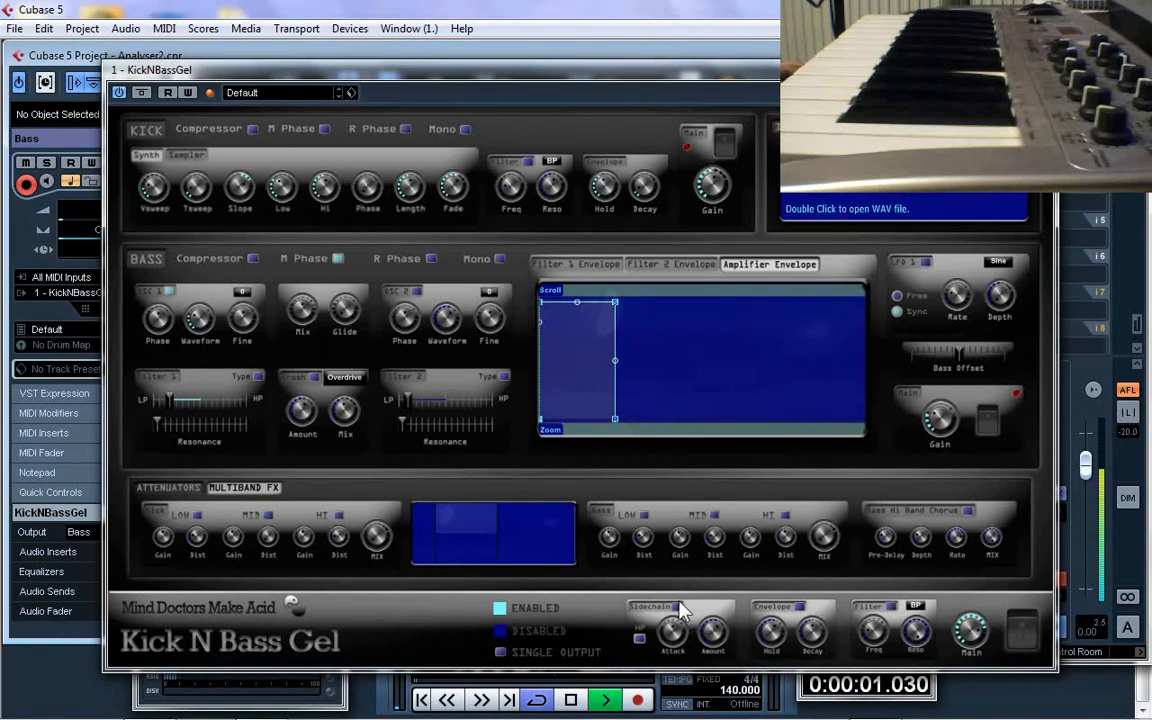
key("space")
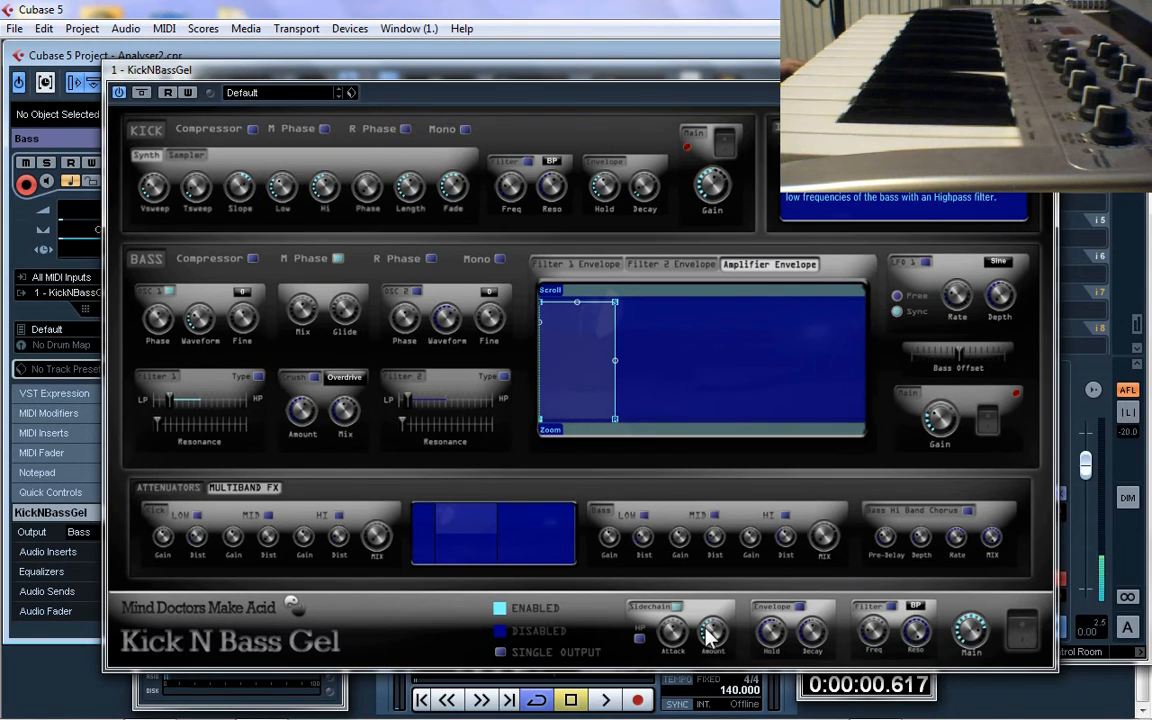
key("space")
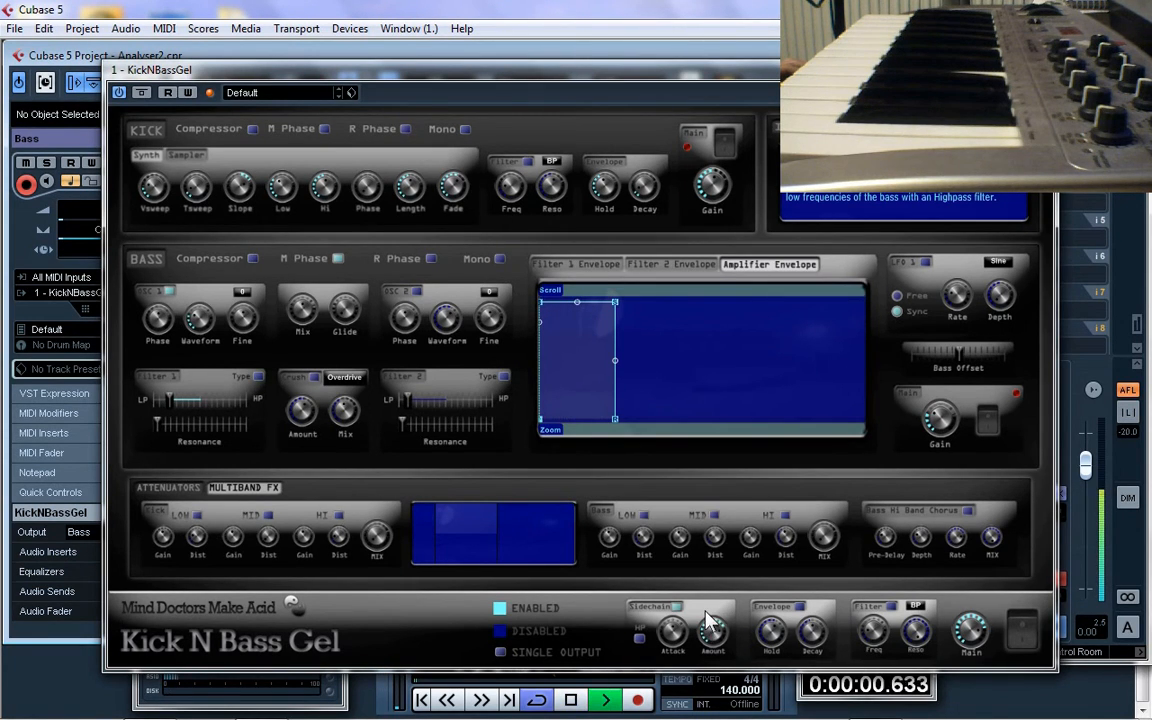
key("space")
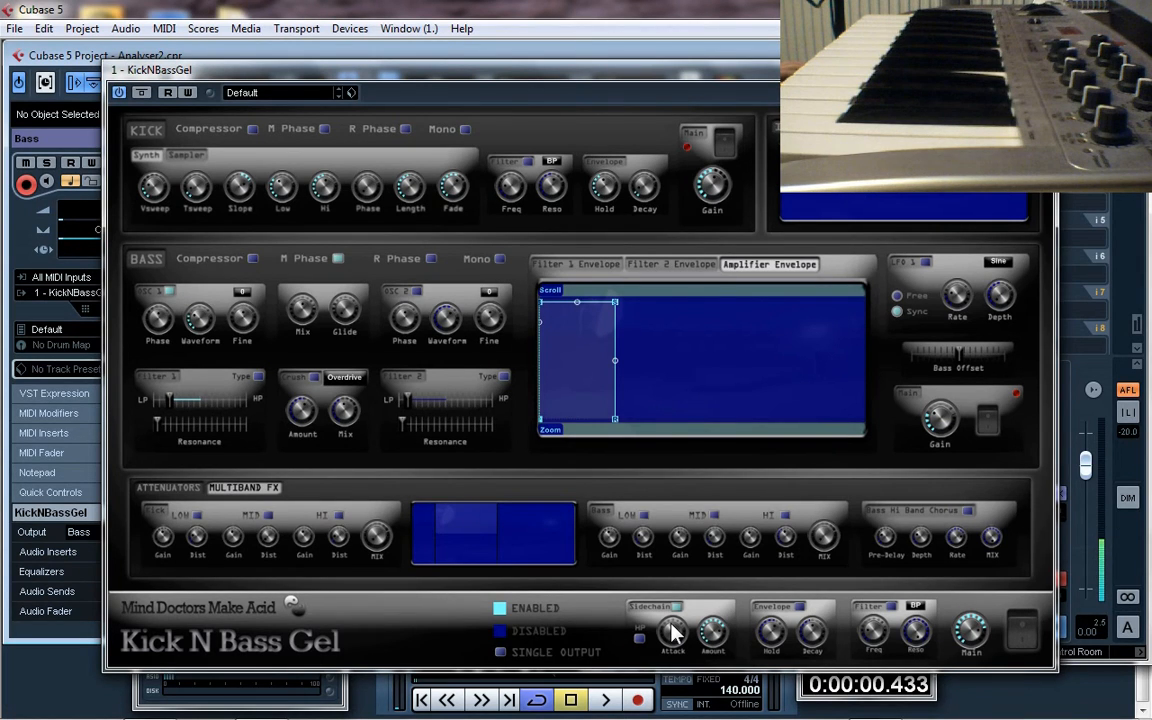
Audition a higher Sidechain Attack, enable the Sidechain's HP option, and replay the project with it.
key("space")
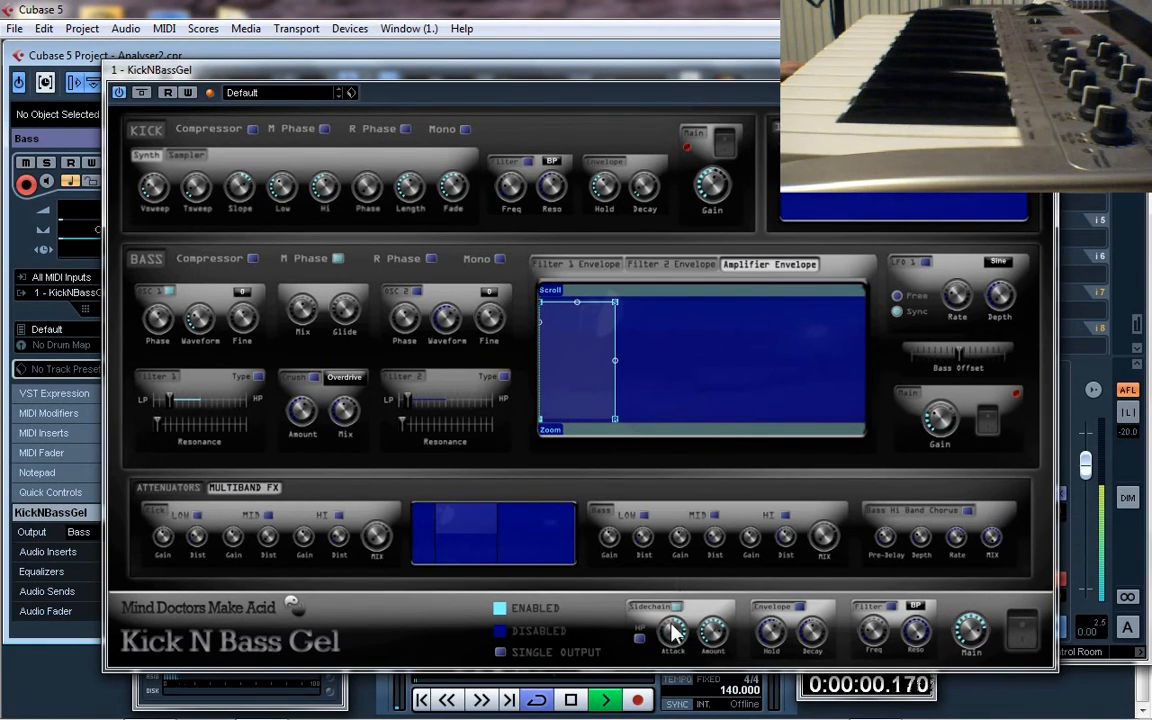
key("space")
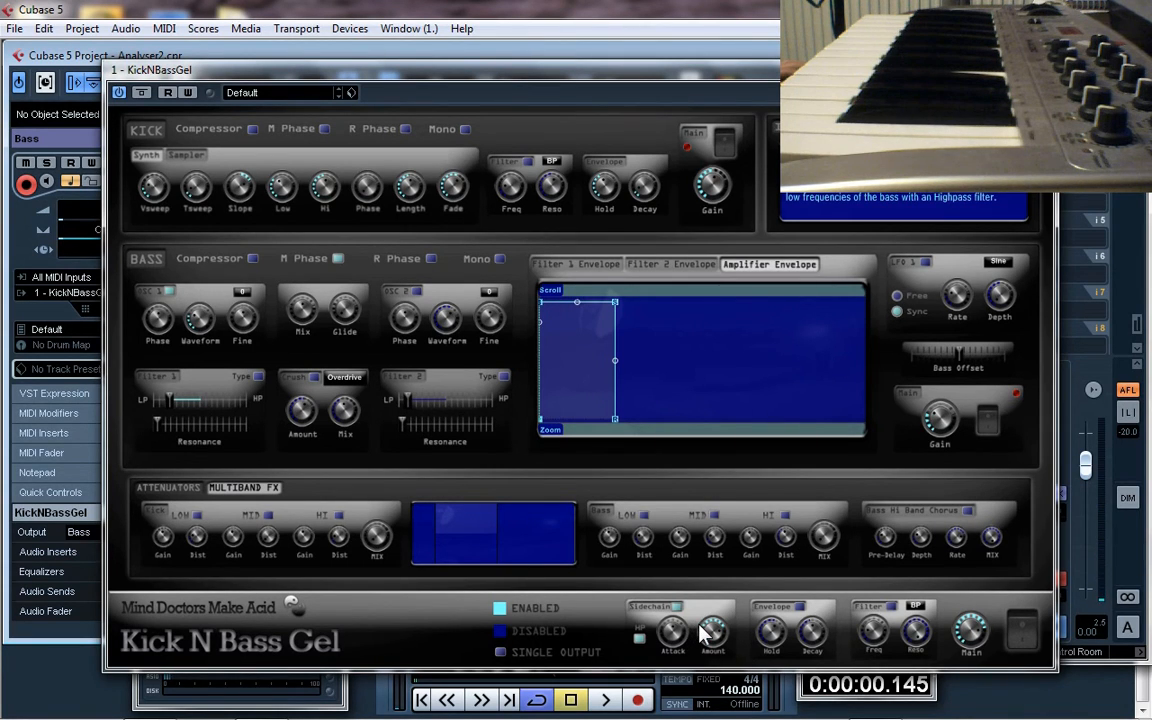
key("space")
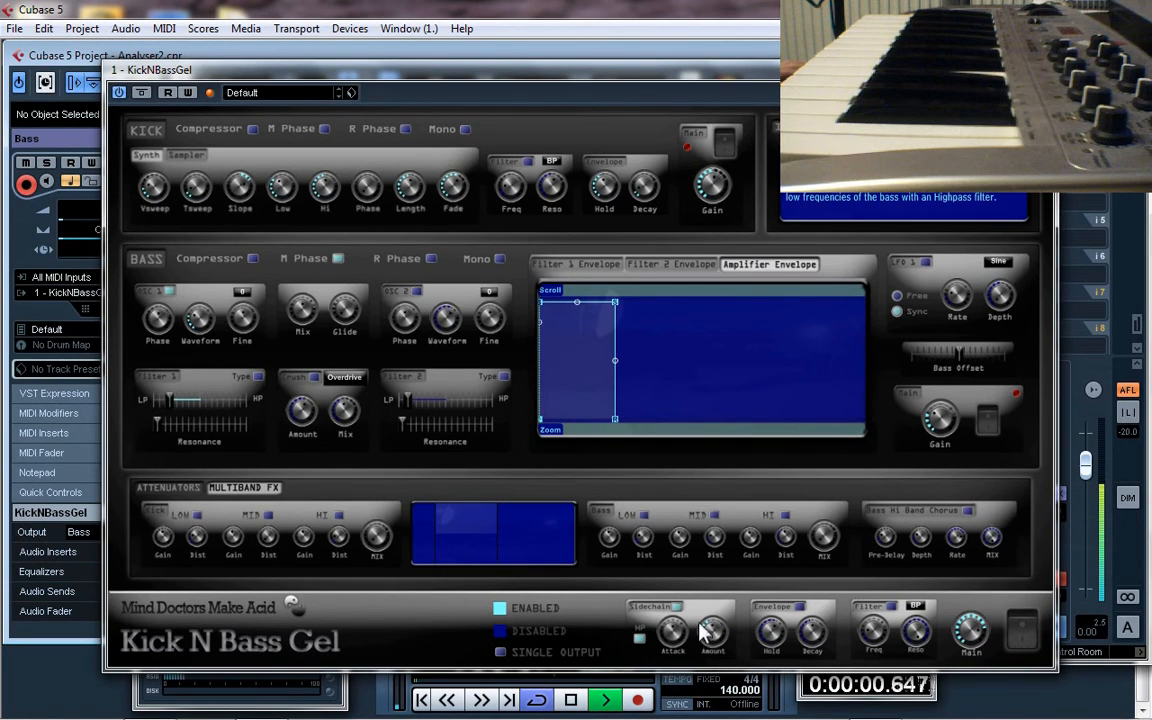
key("space")
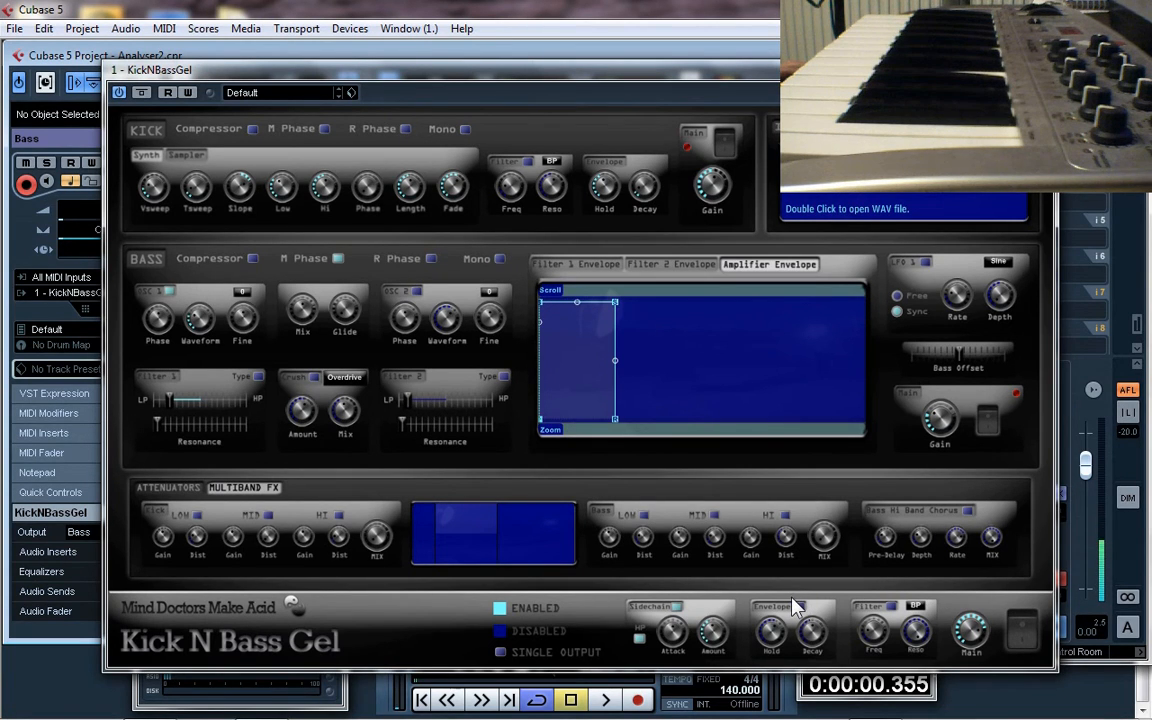
left_click_drag(900, 70, 814, 129)
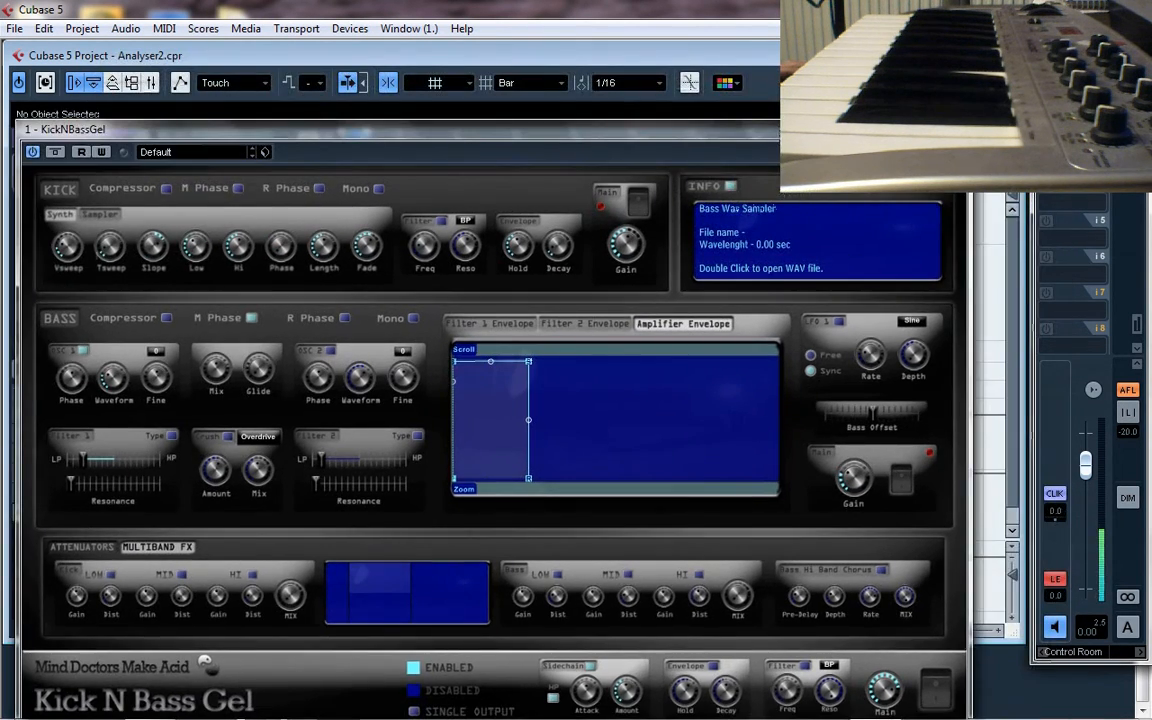
Open the s(M)exoscope oscilloscope from the control room, arrange it beside the plug-in window, and start playback.
left_click(1064, 112)
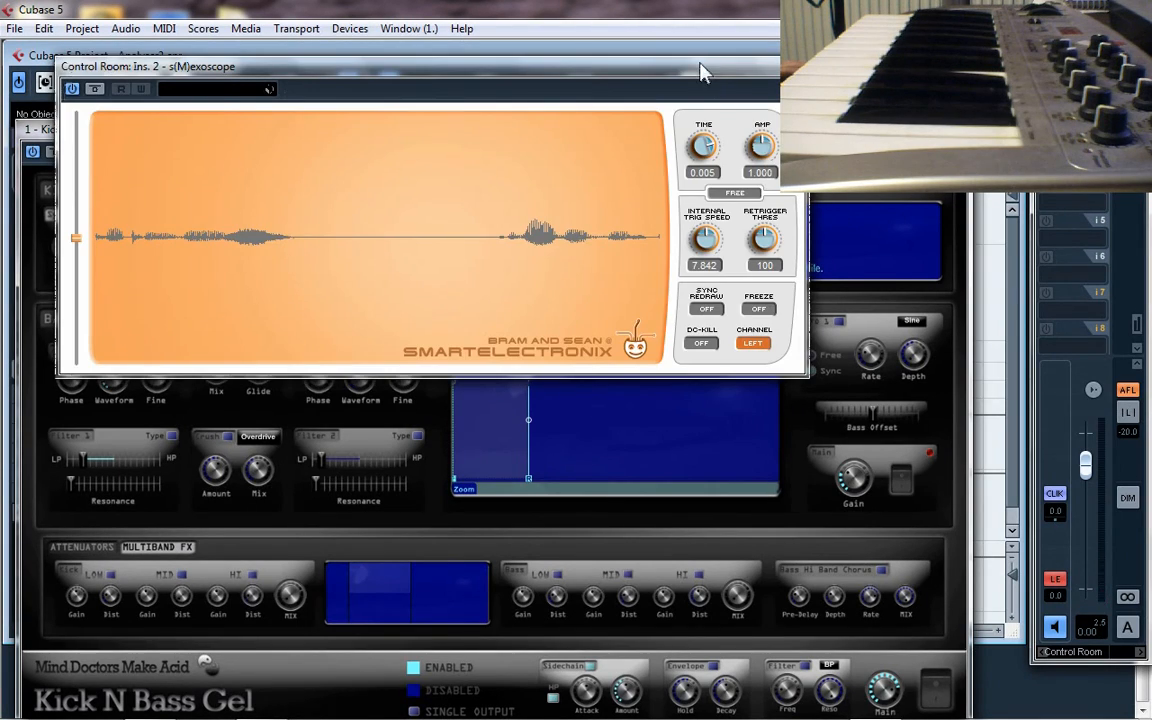
left_click_drag(703, 70, 1040, 350)
left_click_drag(780, 131, 526, 67)
left_click_drag(800, 352, 740, 262)
key("space")
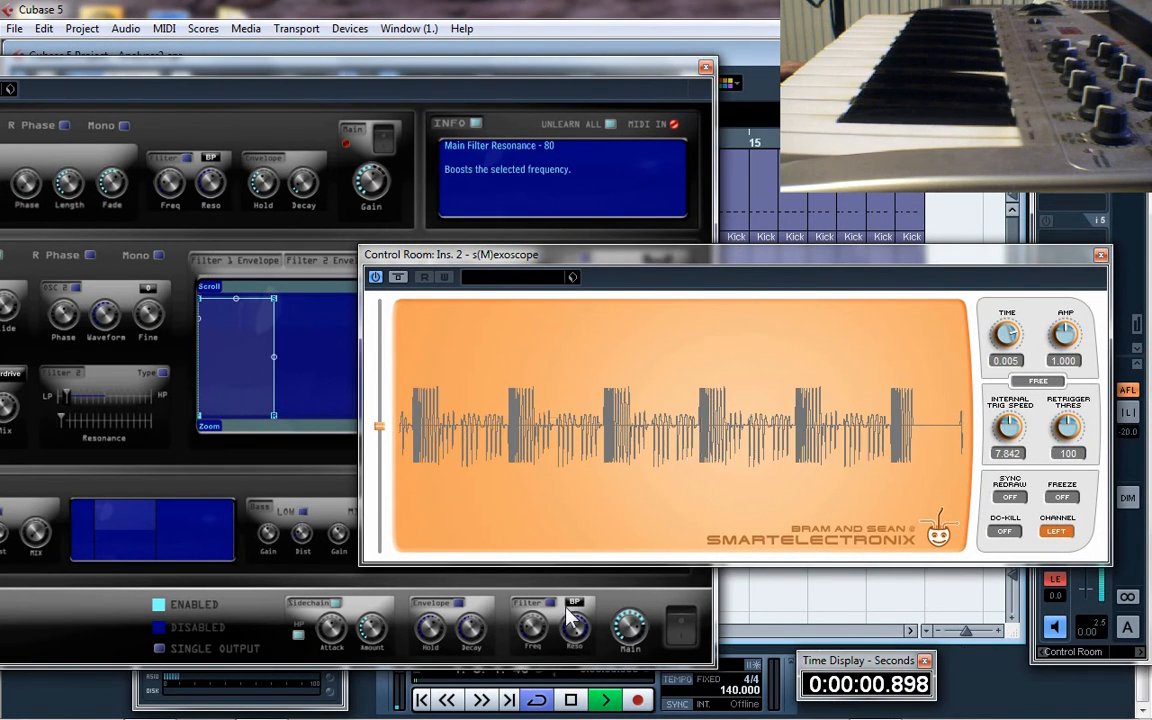
Audition the main Envelope and its Hold control during playback with the oscilloscope waveform in view.
left_click(452, 603)
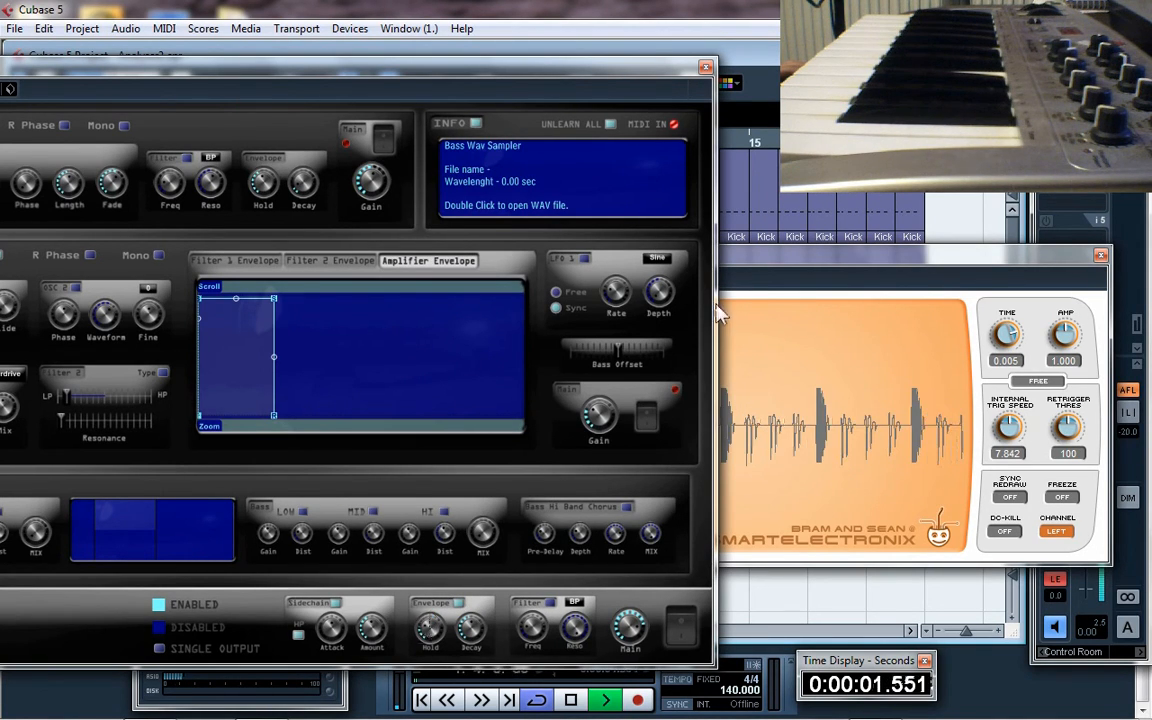
left_click(774, 250)
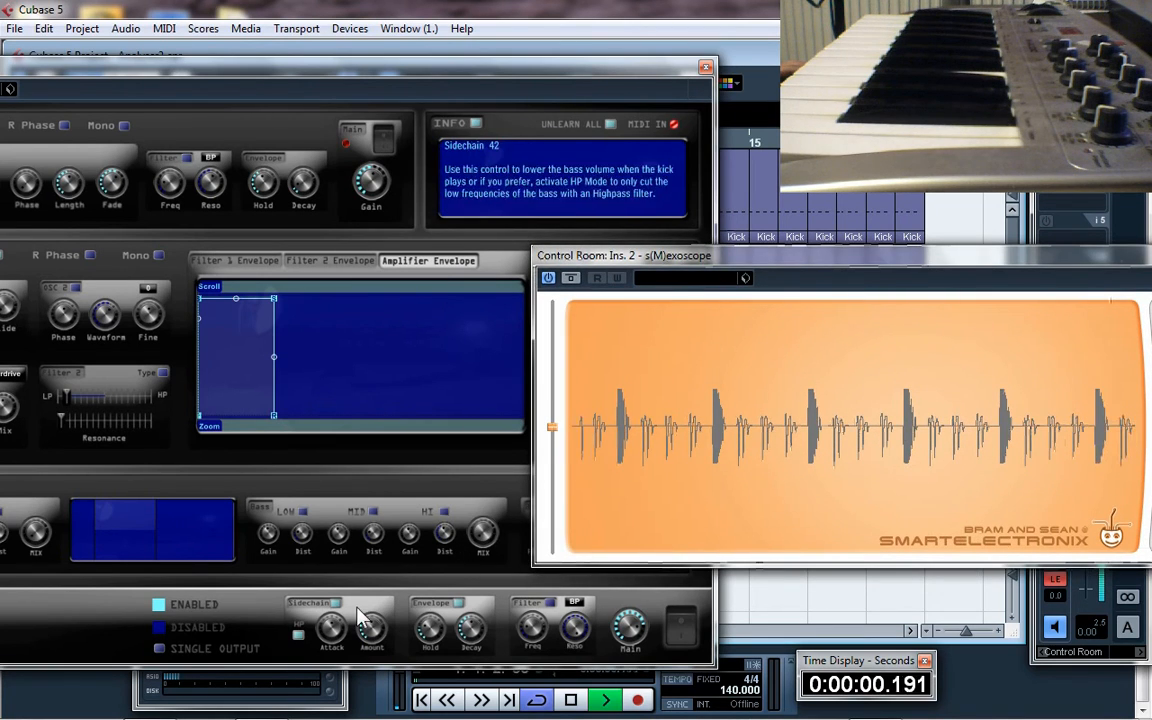
left_click(419, 633)
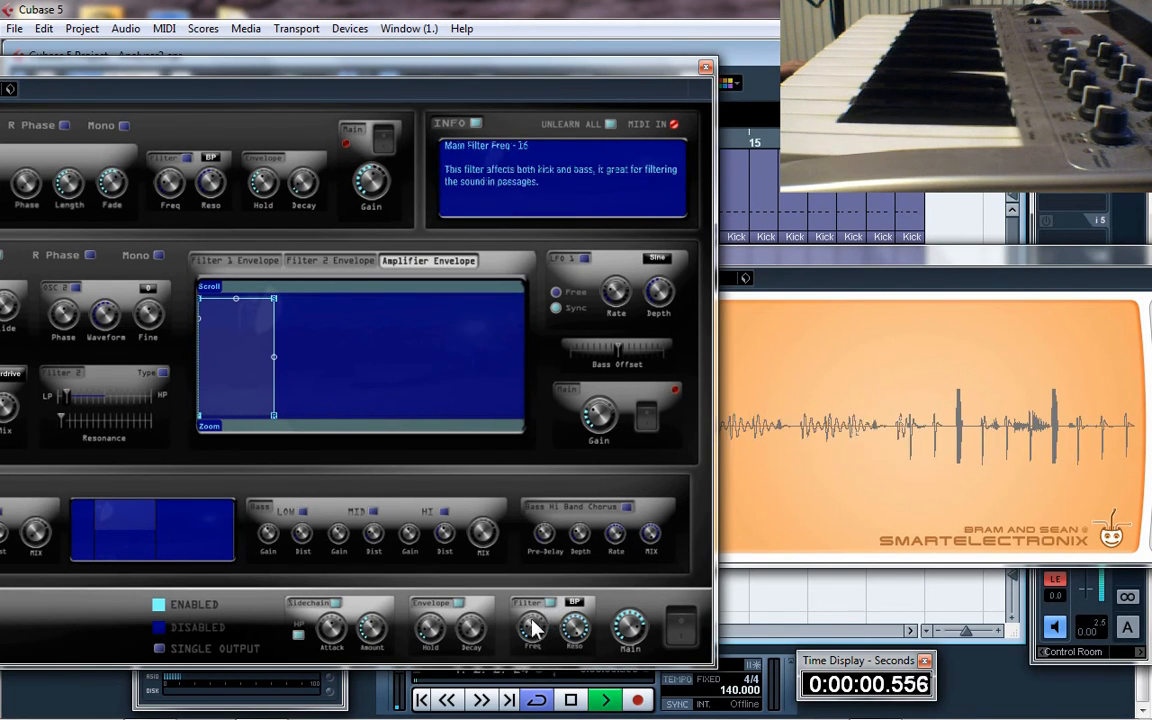
Audition the main Filter during playback by gradually raising its Freq from 16 to beyond 47.
scroll(527, 626, "up", 3)
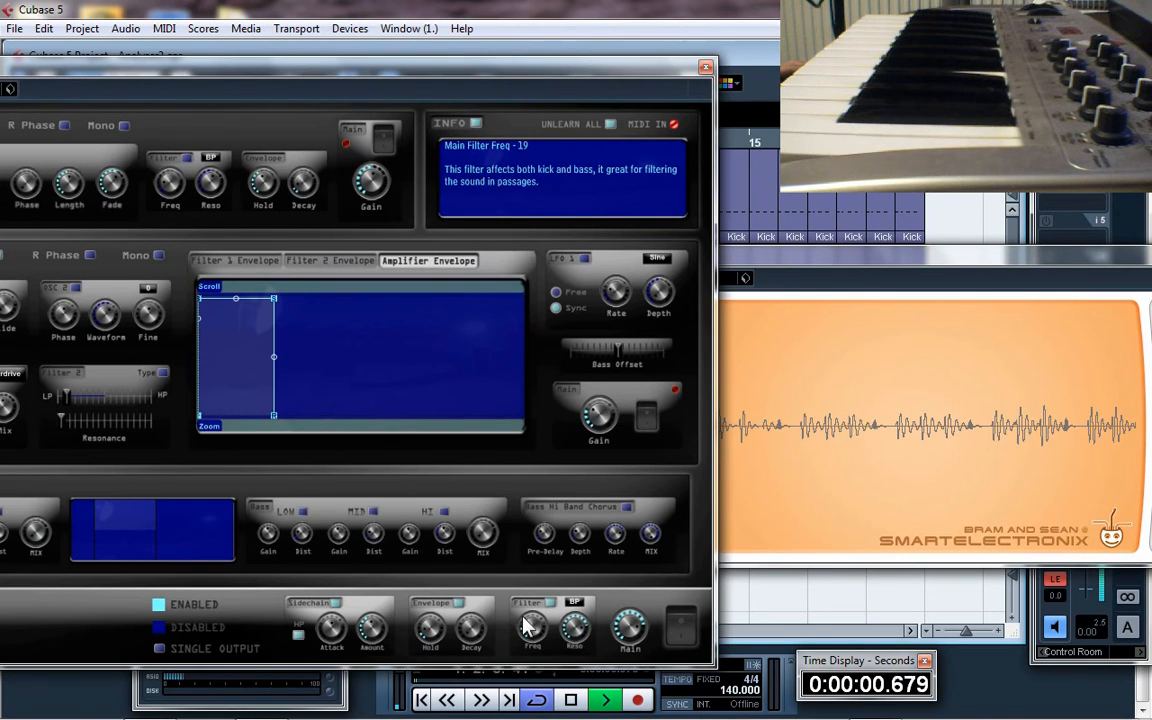
scroll(530, 626, "up", 10)
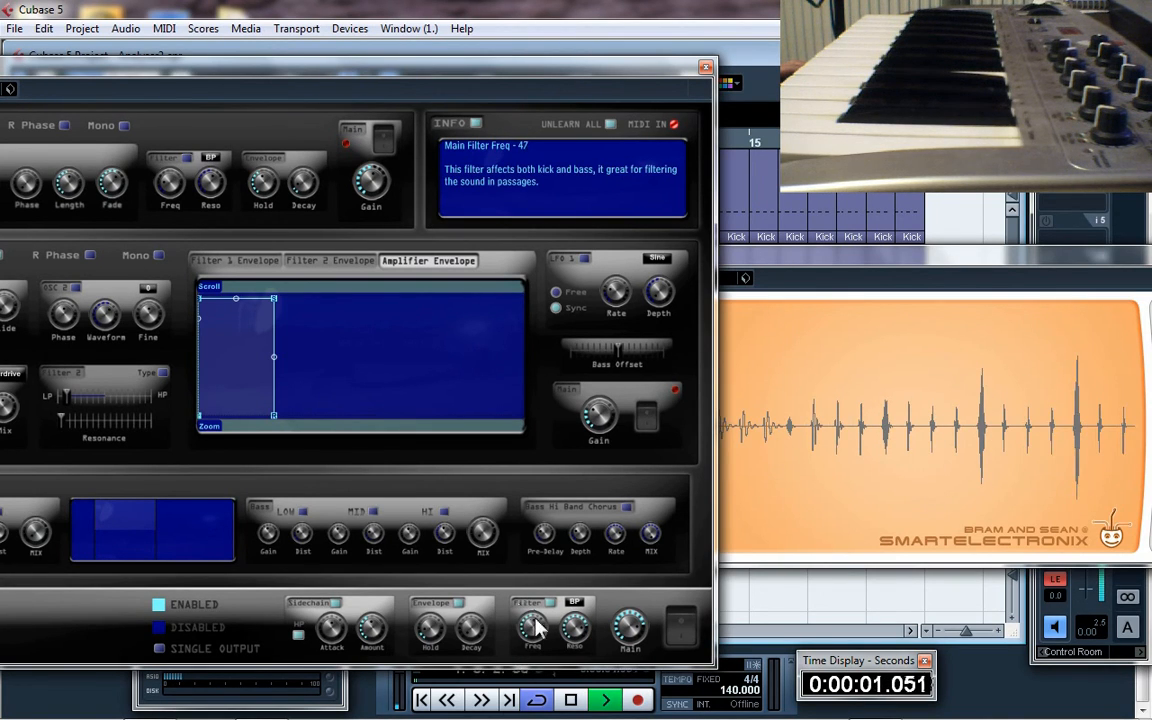
scroll(532, 625, "up", 5)
scroll(530, 624, "up", 4)
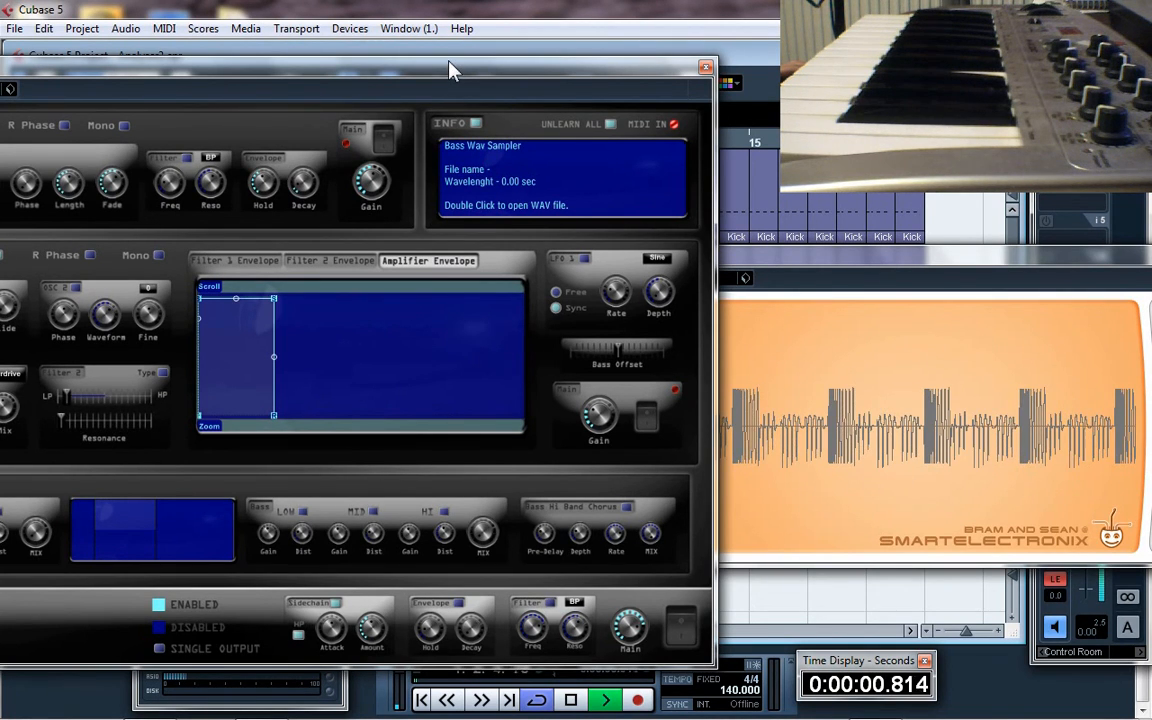
Move the plug-in window back into full view, look at the Attenuators page, and return to Multiband FX.
left_click_drag(450, 70, 643, 78)
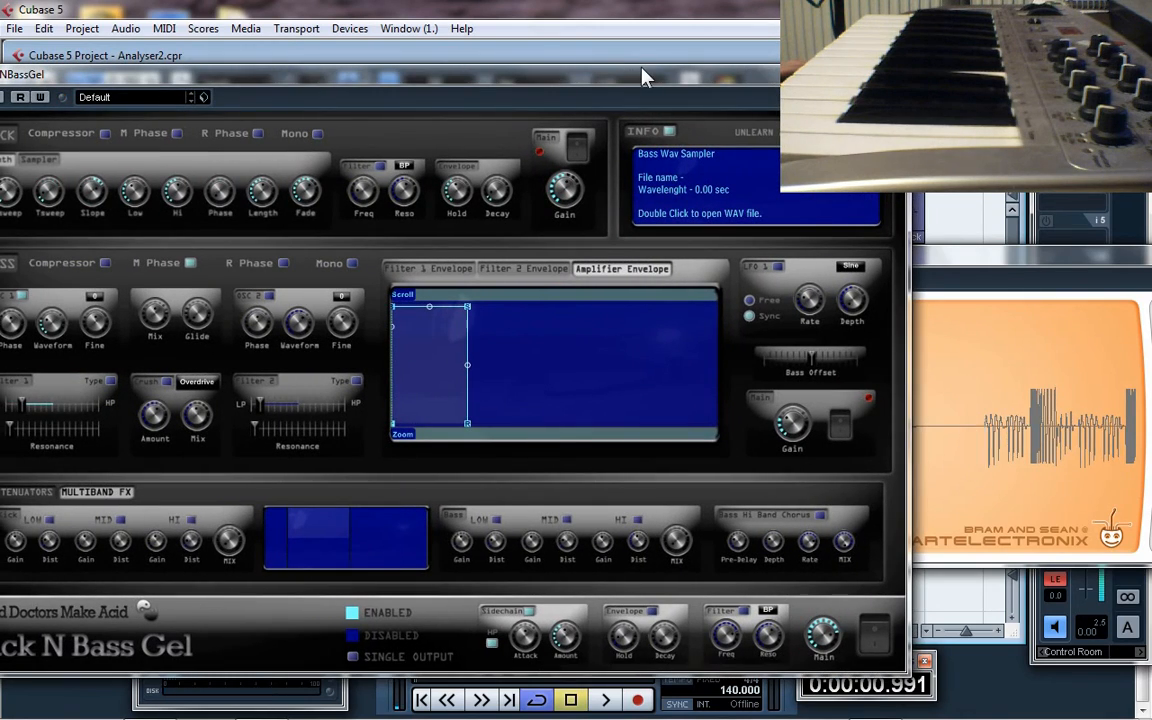
left_click_drag(528, 82, 640, 86)
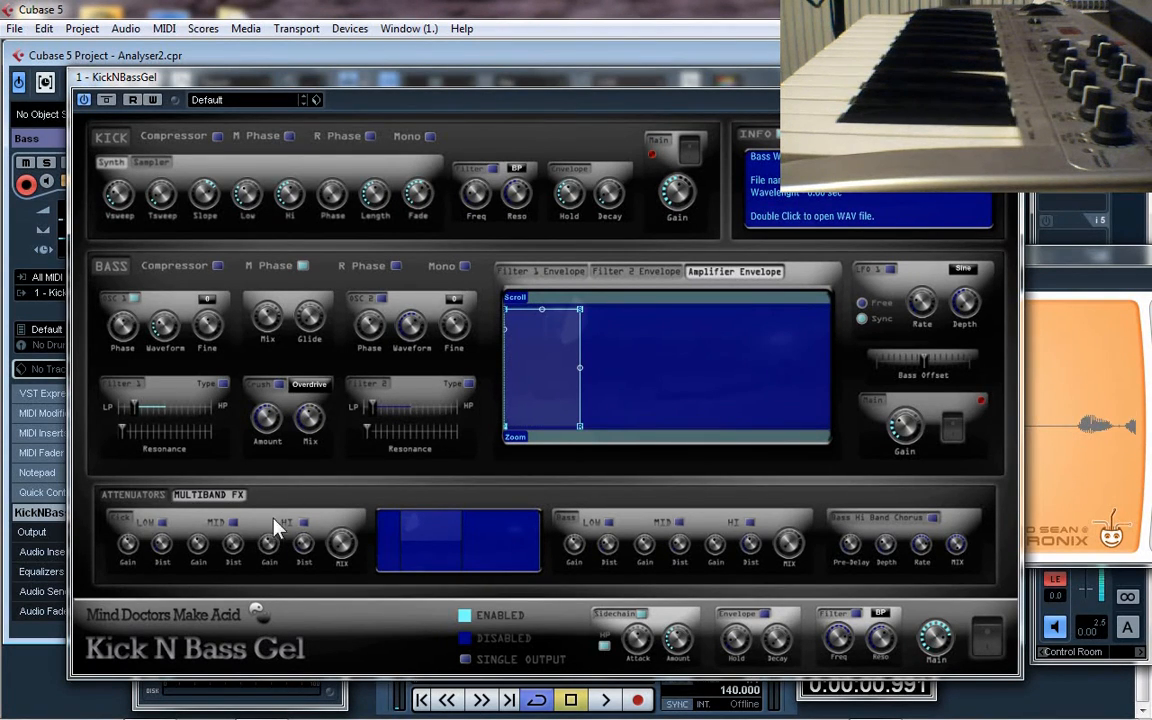
left_click(134, 496)
left_click(211, 492)
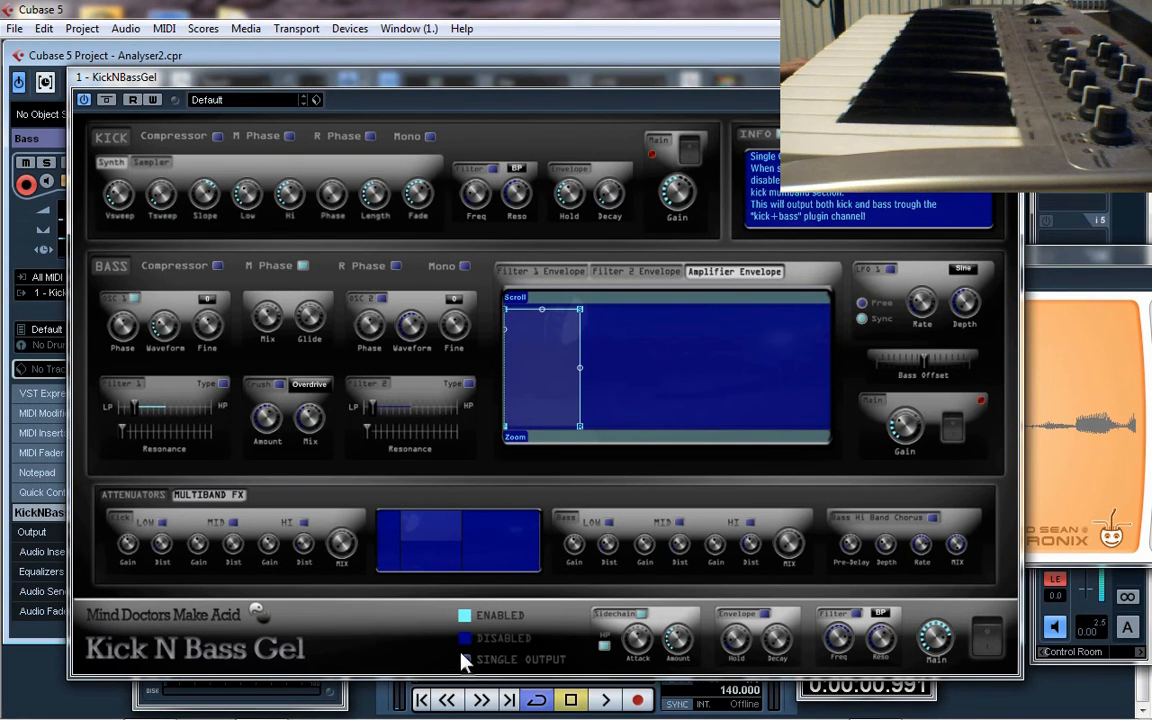
Play the project with Single Output and the kick's Low and Hi bands enabled, and extend the splitter's mid band down to 53 Hz.
key("space")
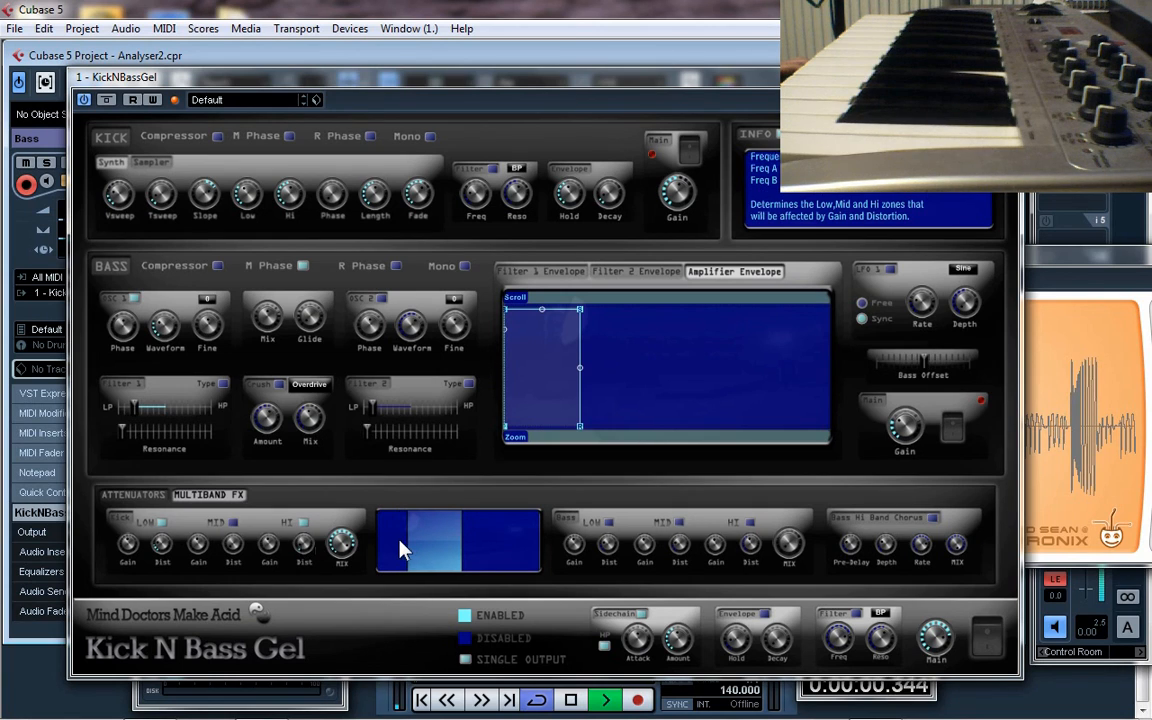
left_click_drag(410, 548, 383, 546)
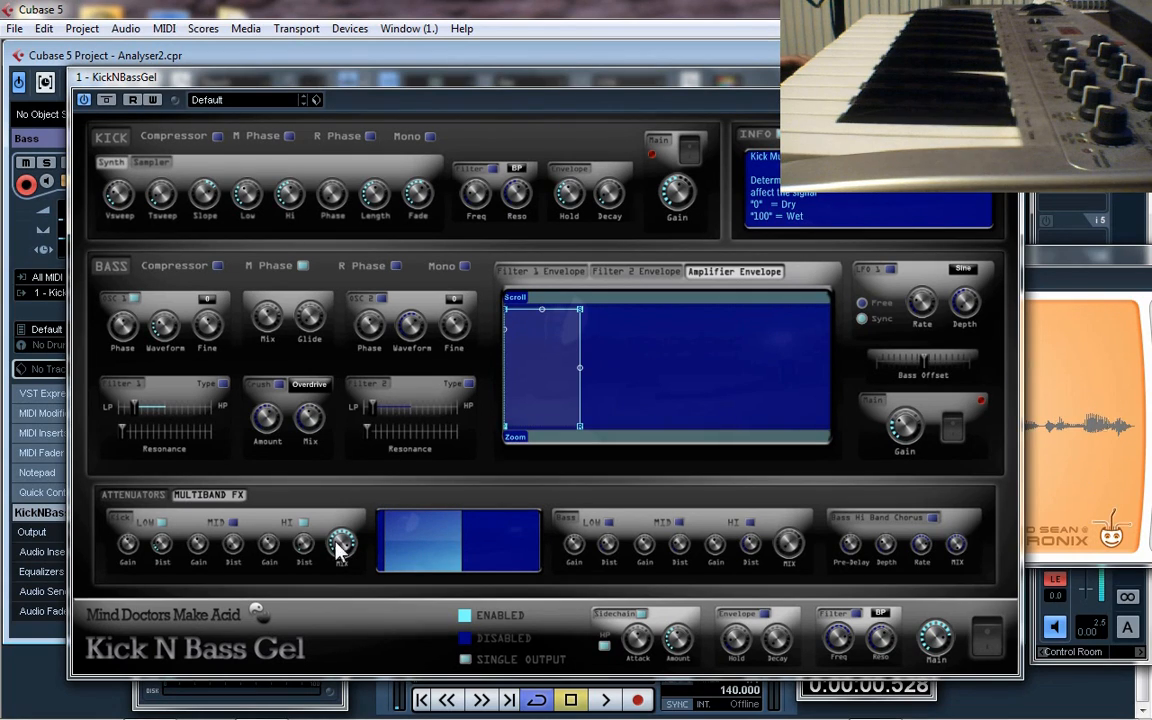
Move the plug-in window aside to select the Kick track, bring it back, and turn off Single Output.
left_click_drag(378, 95, 648, 99)
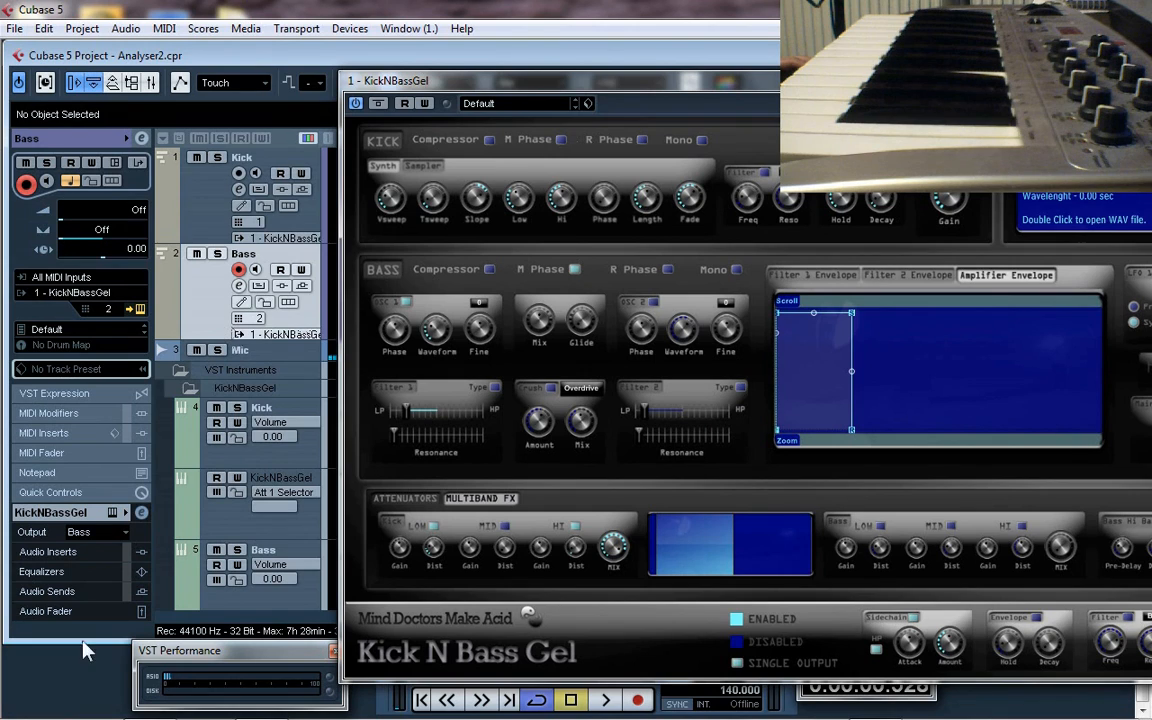
left_click(193, 200)
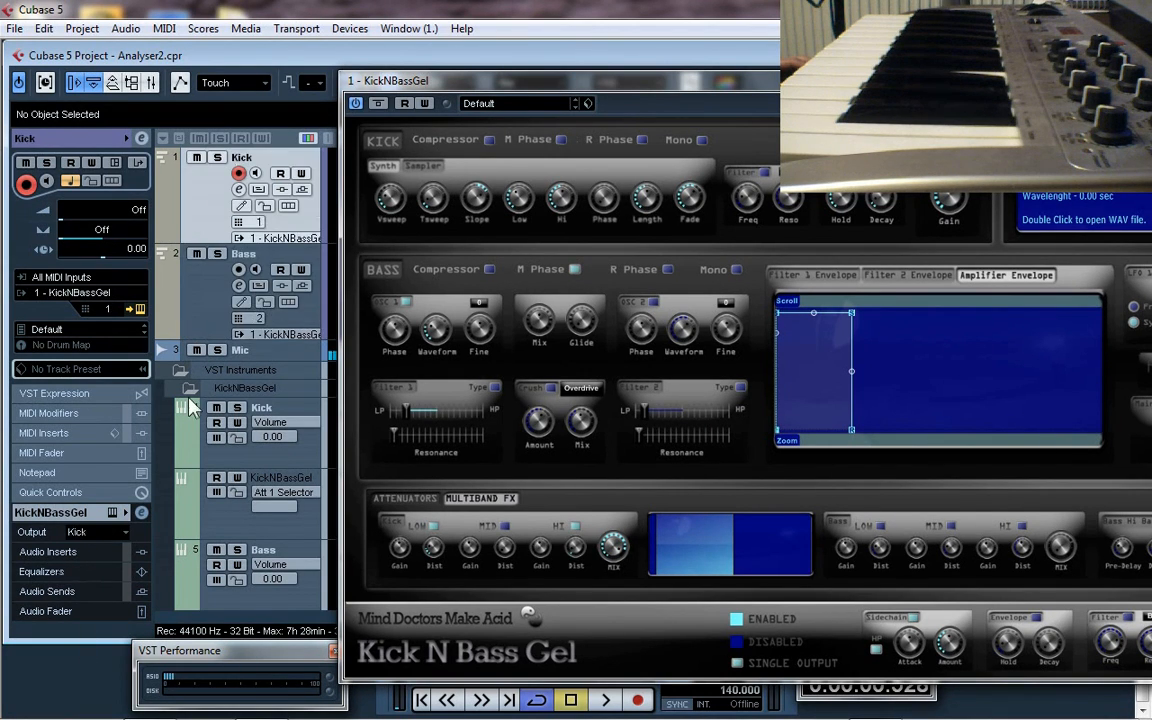
left_click_drag(818, 80, 497, 51)
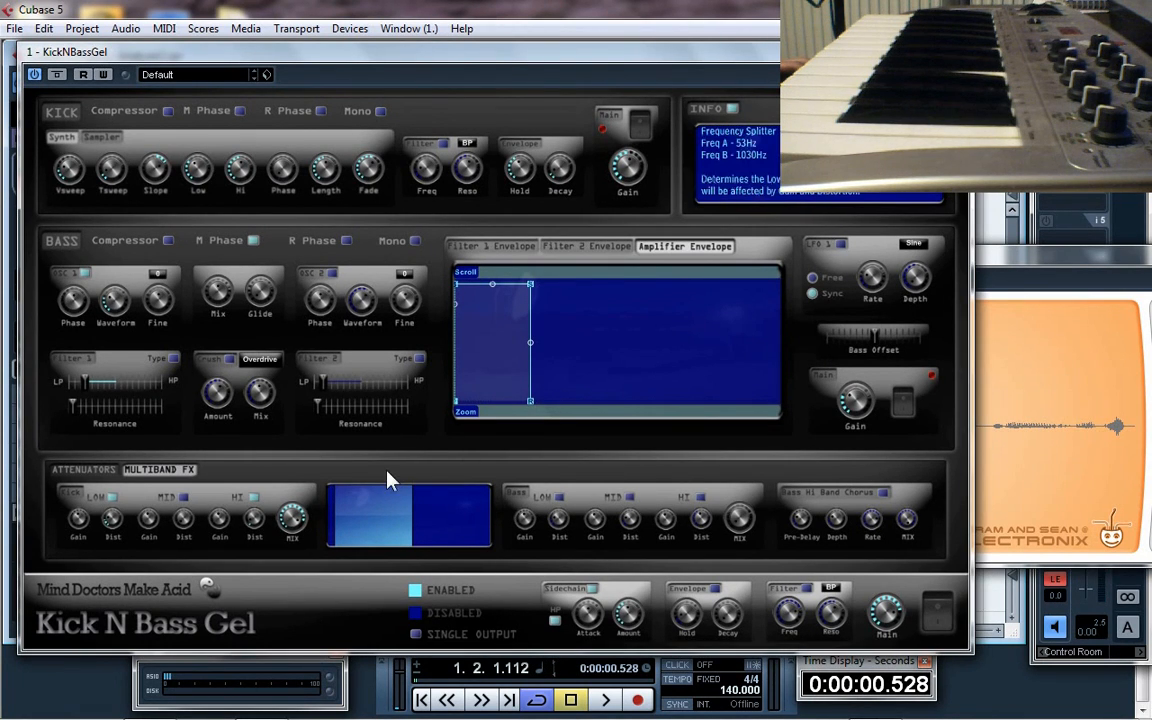
Reposition the plug-in and oscilloscope windows side by side, and switch to the ScreenCamera recorder.
left_click_drag(504, 57, 496, 77)
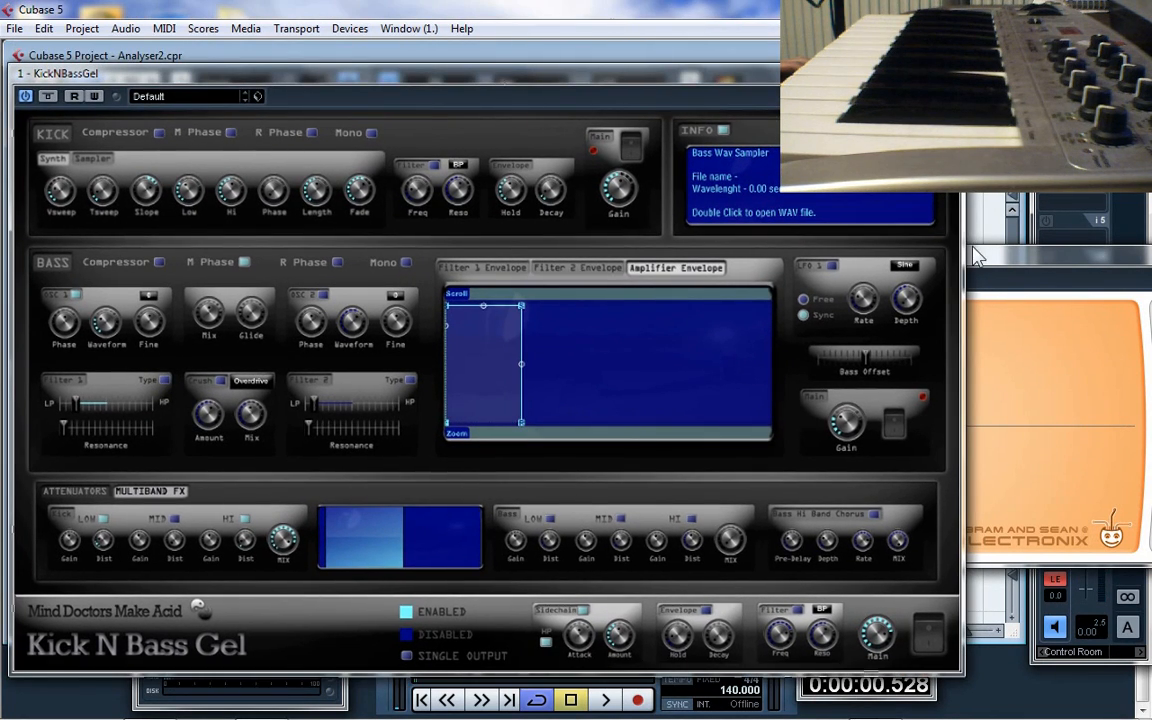
left_click_drag(978, 257, 1078, 233)
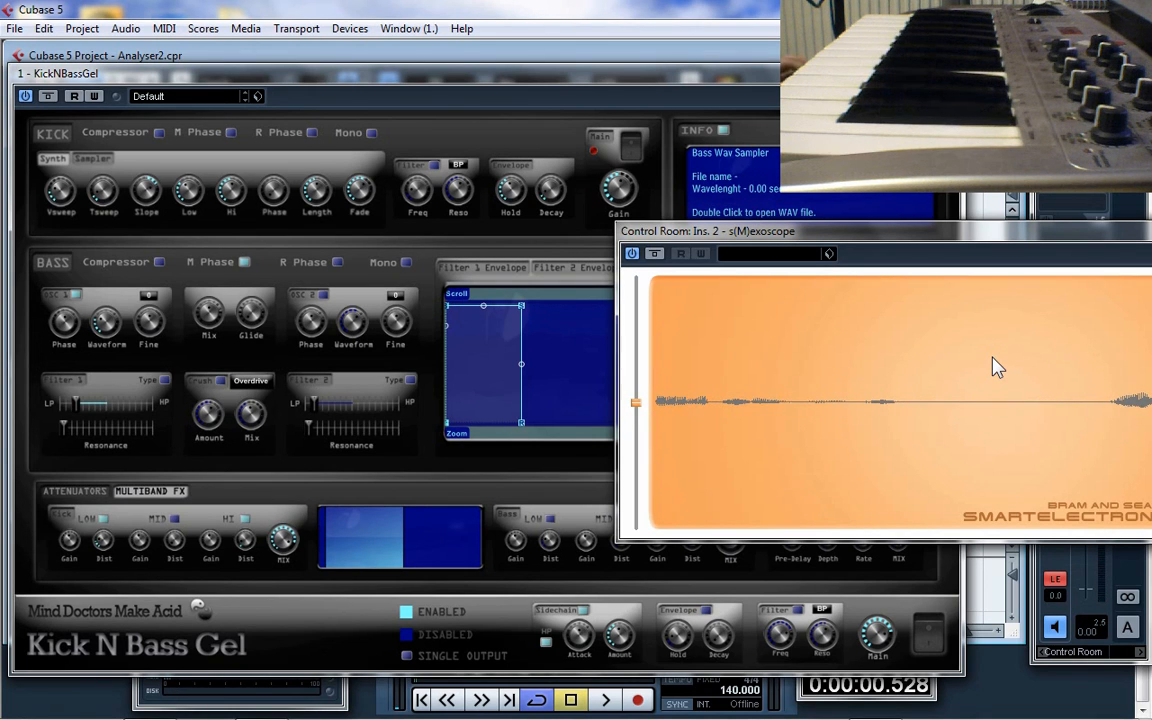
mouse_move(340, 710)
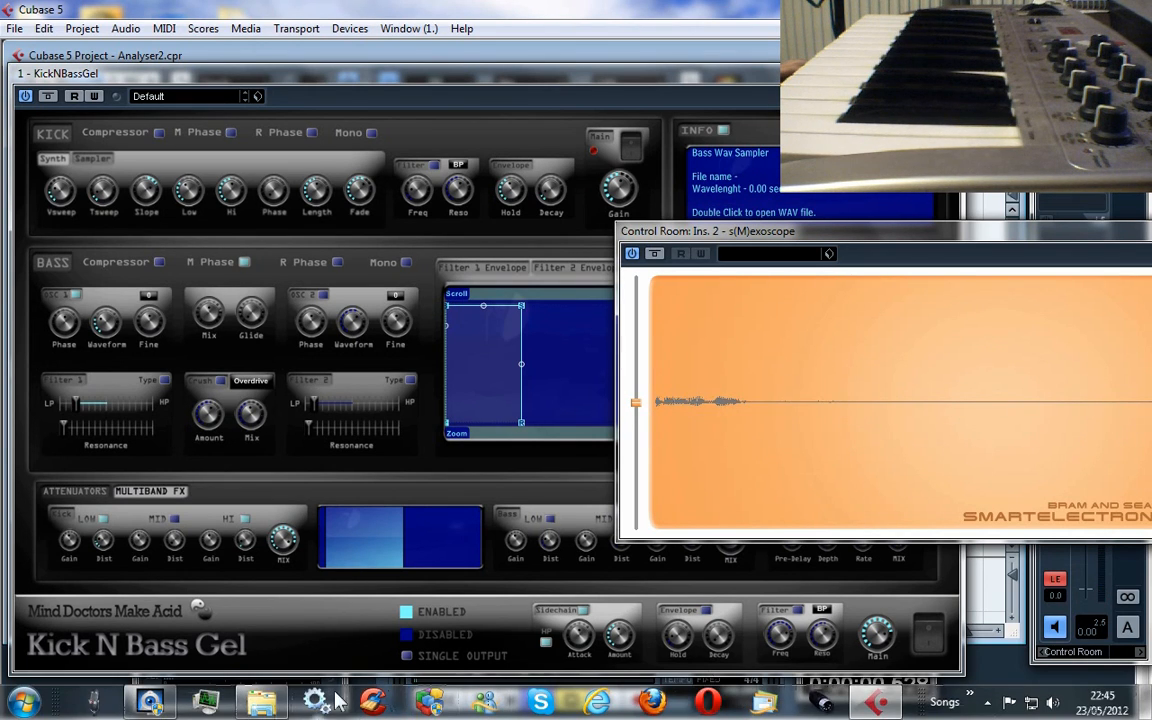
left_click(150, 700)
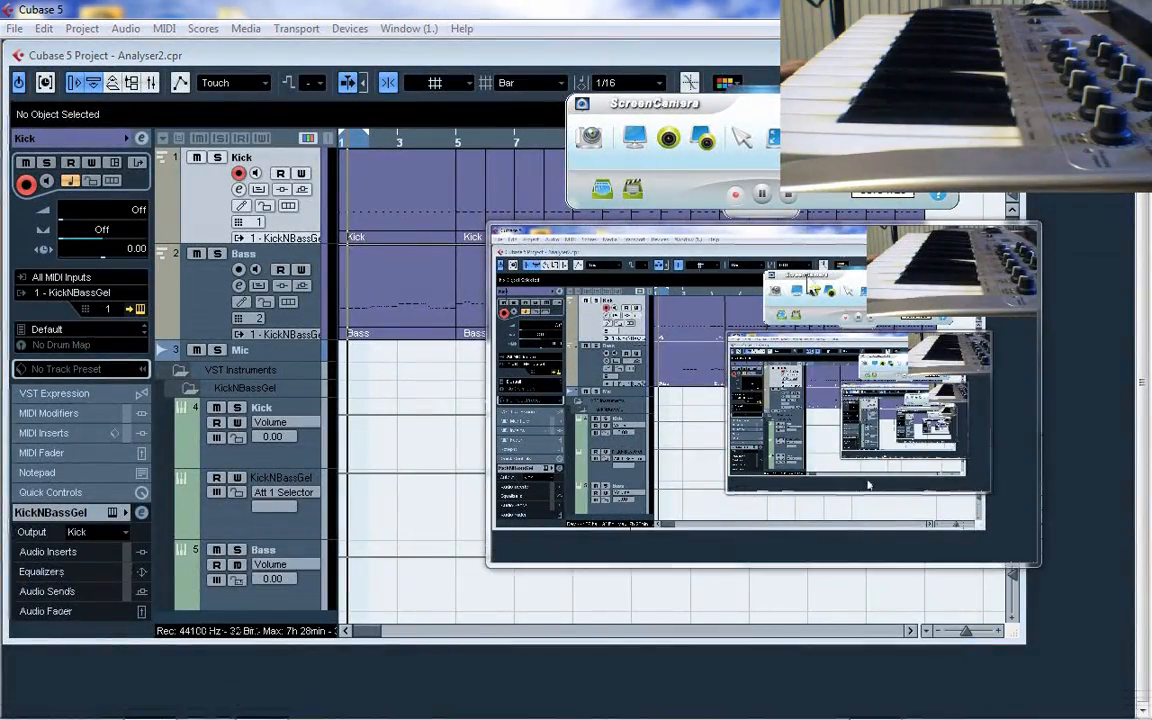